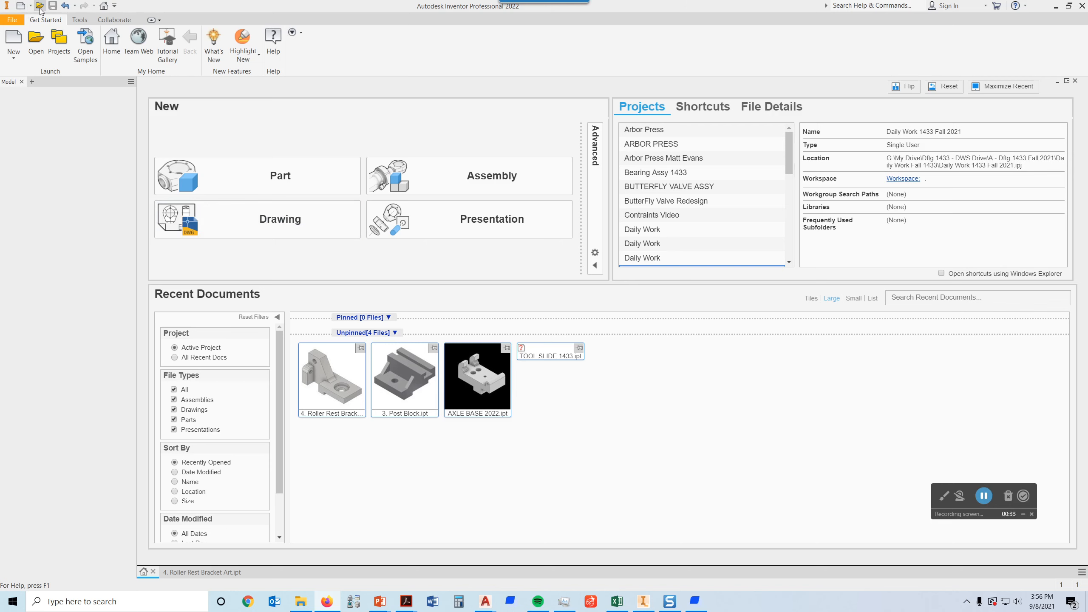
Open the drawing file A&E CAD B Proto.idw from the Daily Work Fall 1433 folder.
left_click(15, 20)
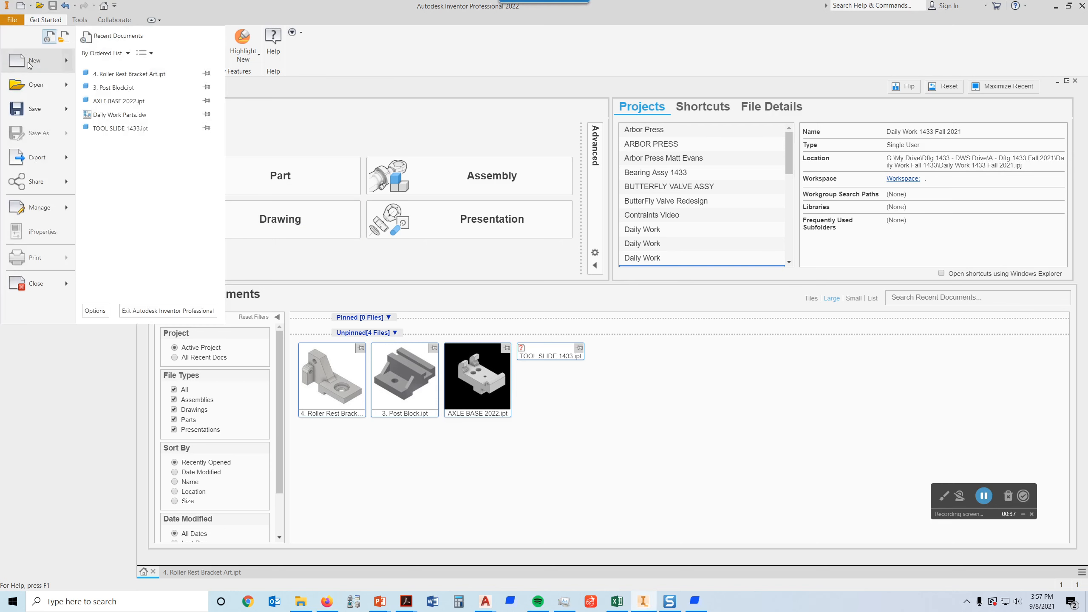
mouse_move(35, 86)
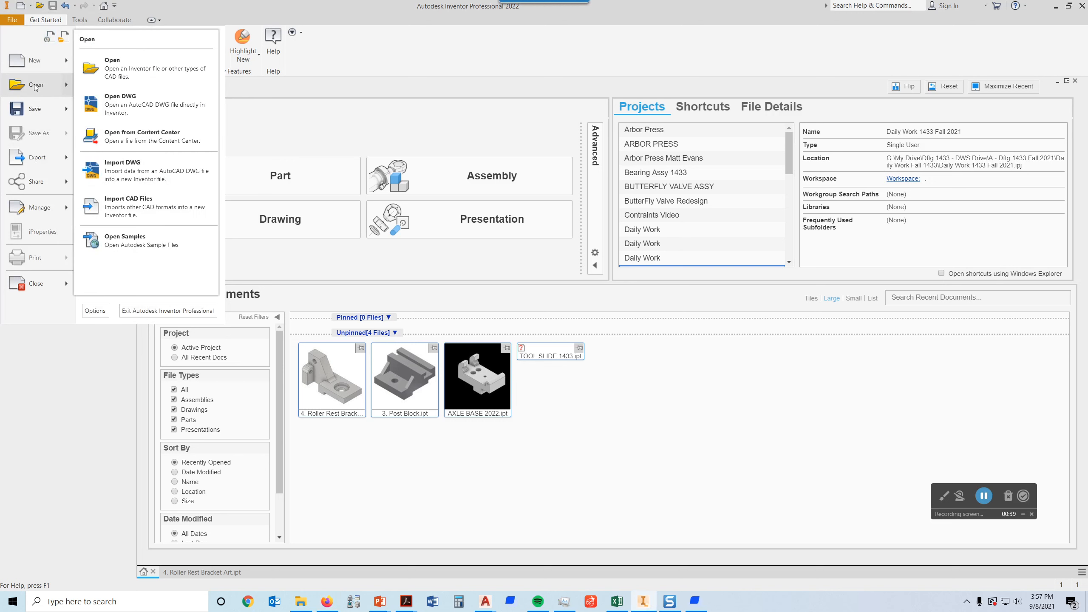
left_click(39, 5)
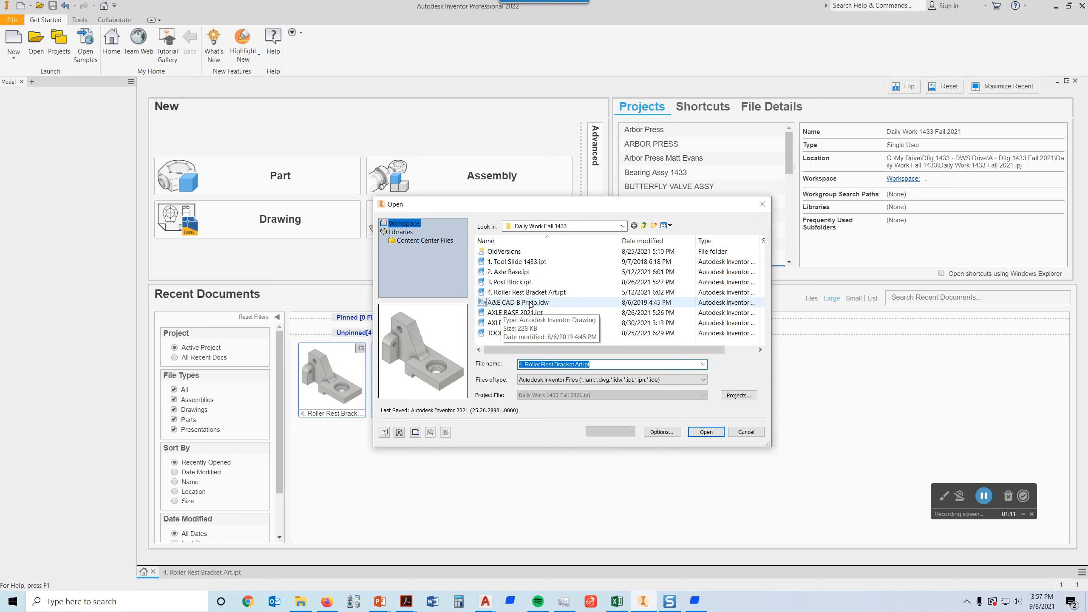
left_click(531, 306)
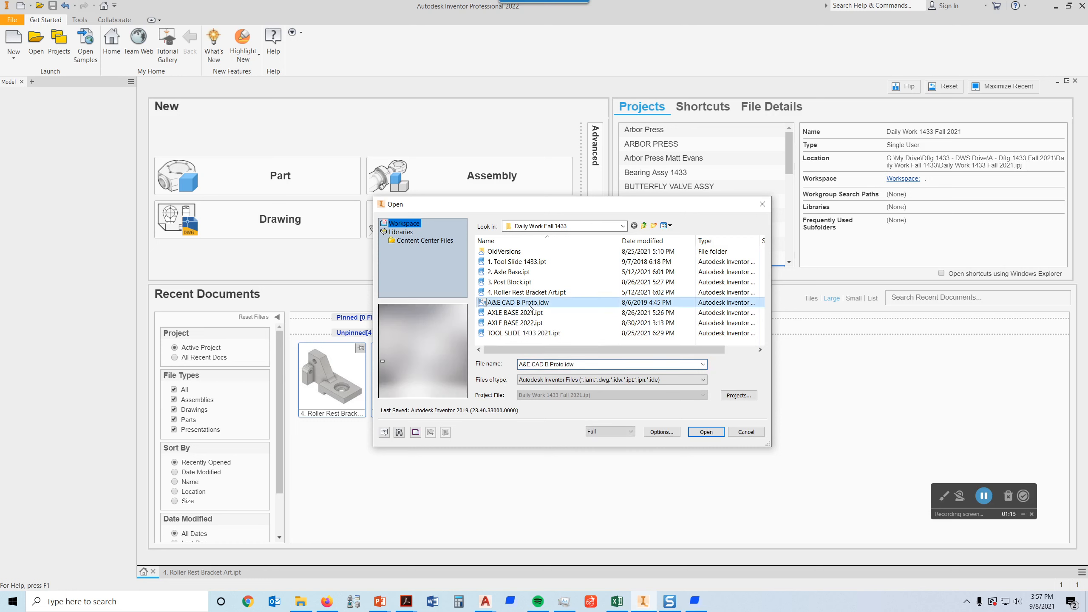
left_click(528, 303)
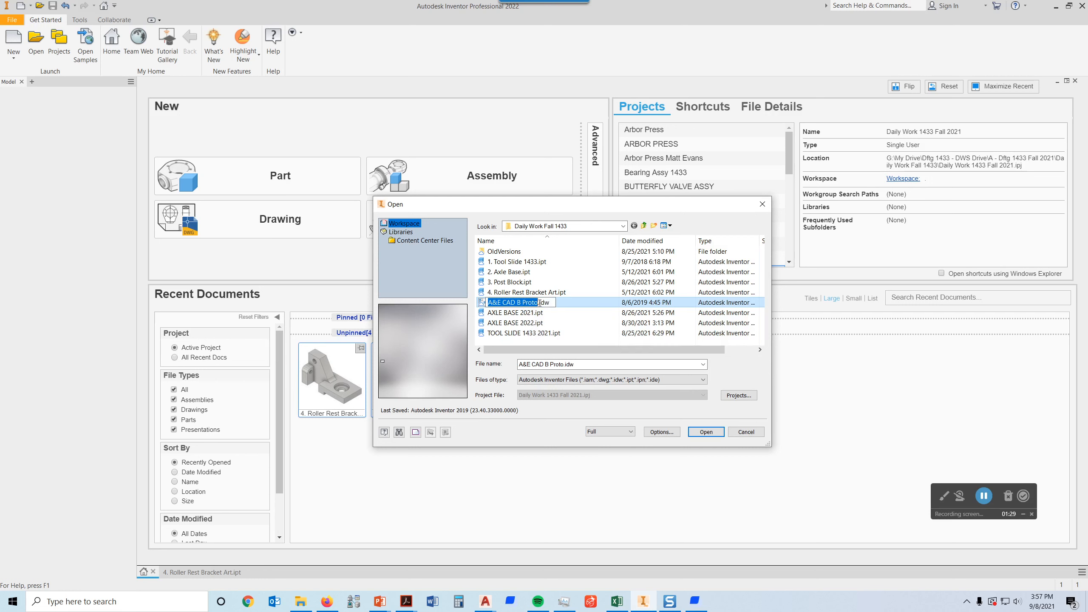
left_click(705, 433)
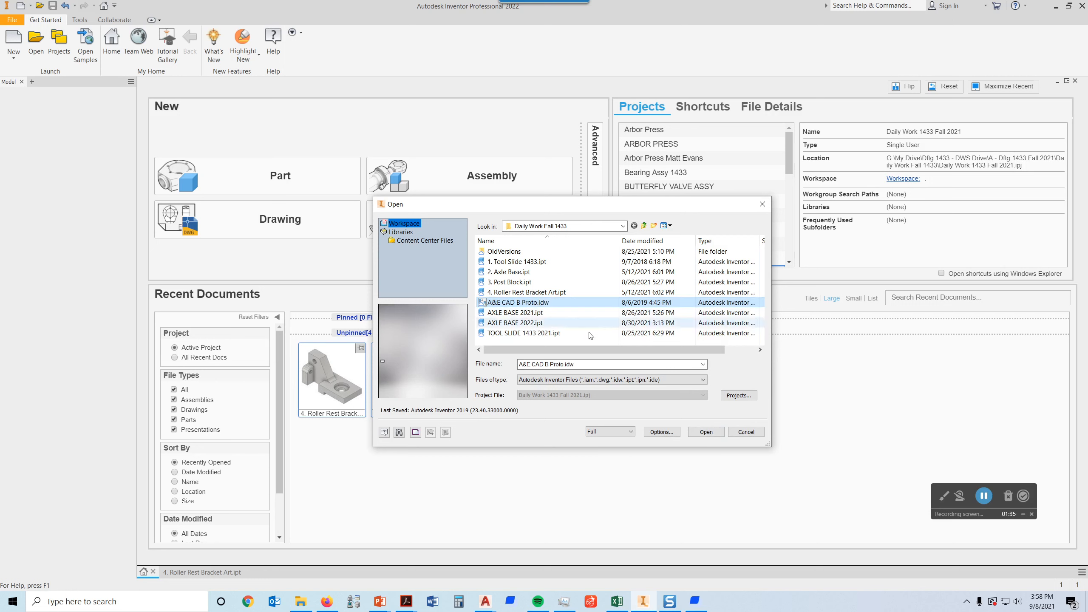
left_click(557, 323)
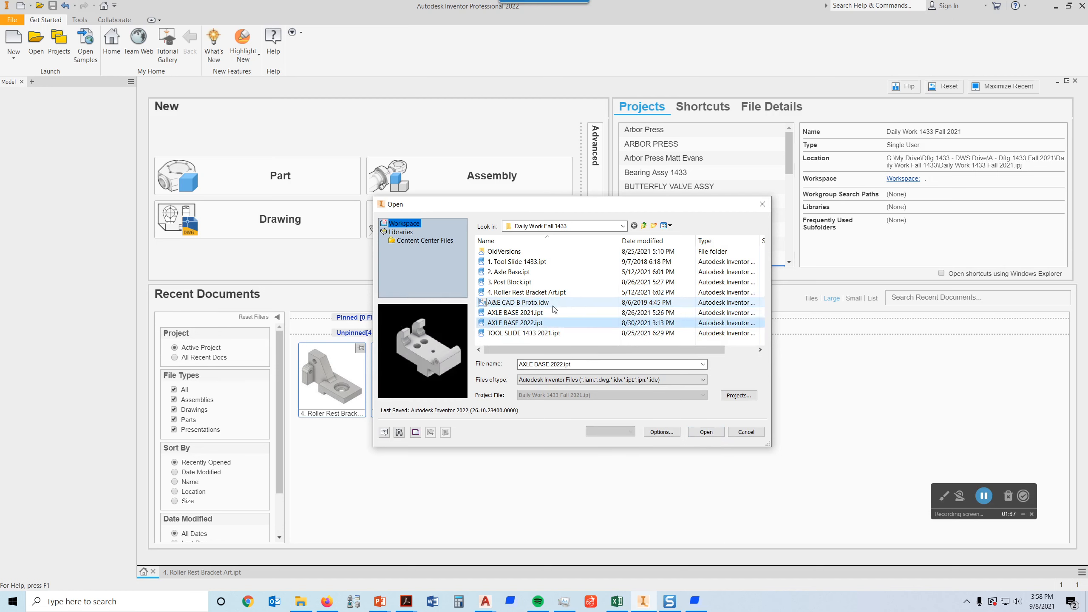
left_click(523, 303)
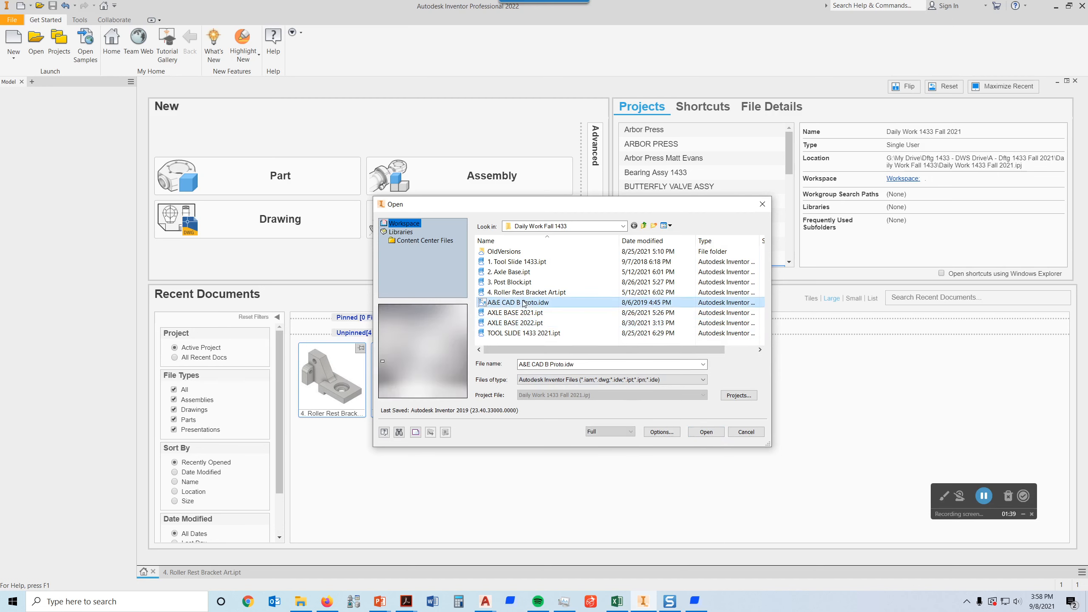
left_click(706, 432)
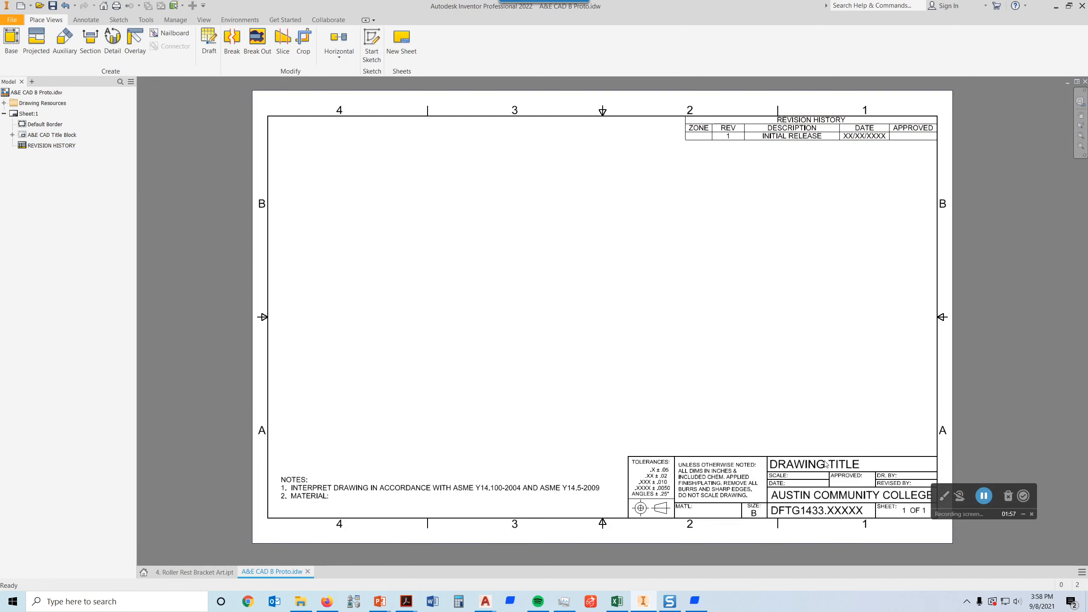
left_click_drag(1000, 487, 1044, 473)
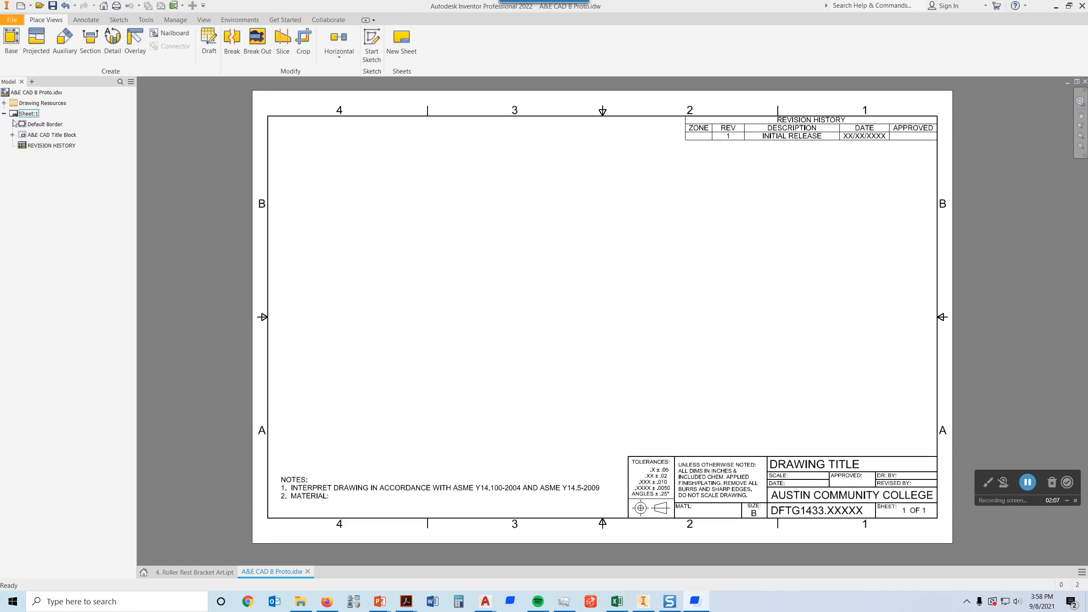
Edit the field text of the A&E CAD Title Block and set the drawing title to DAILY WORK PROJECTS.
left_click(13, 135)
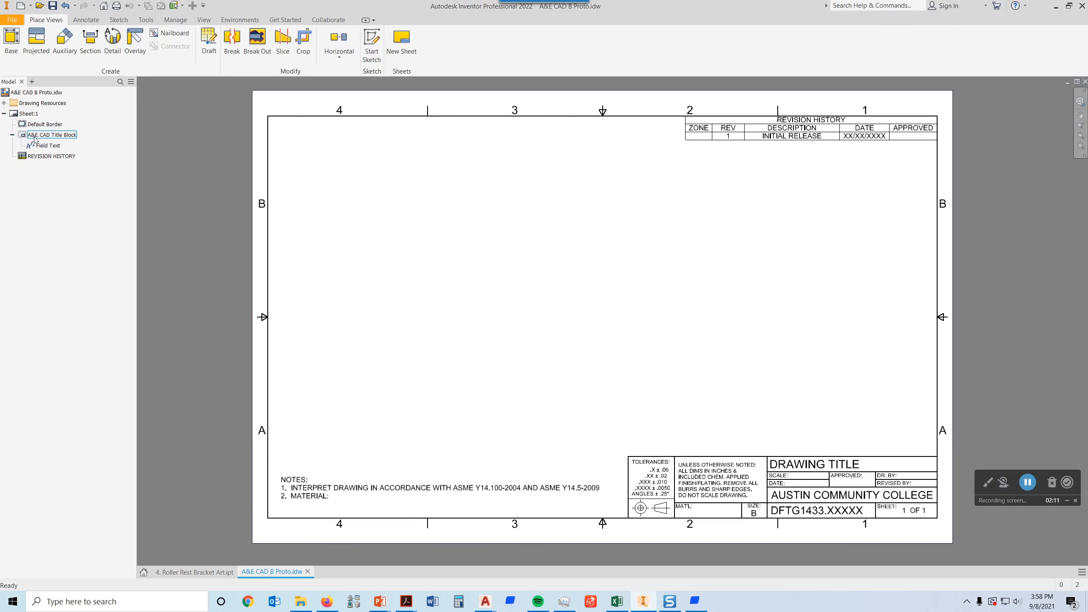
left_click(12, 136)
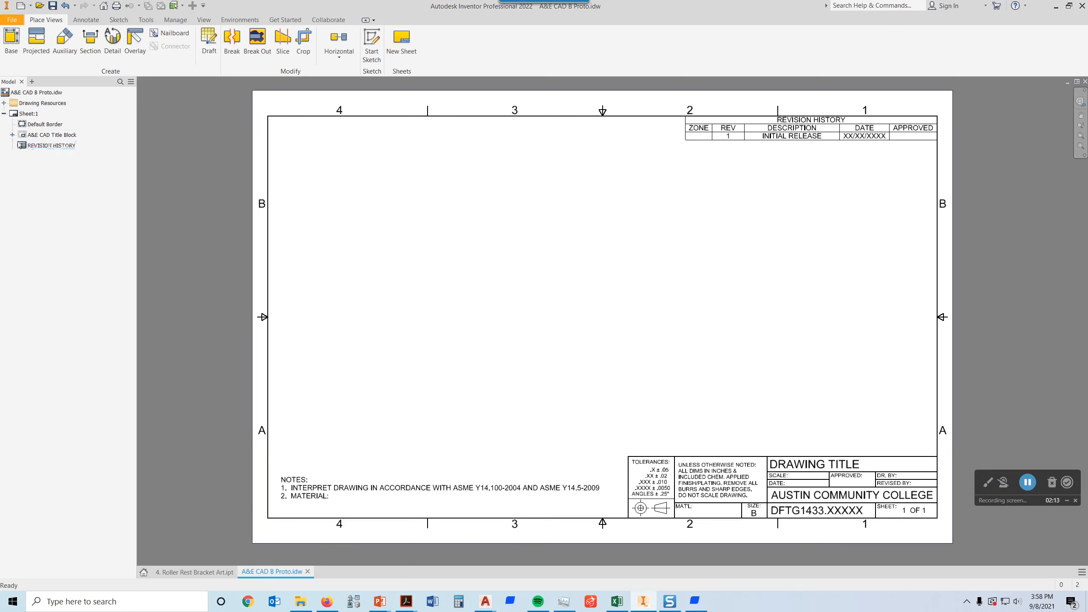
left_click(12, 135)
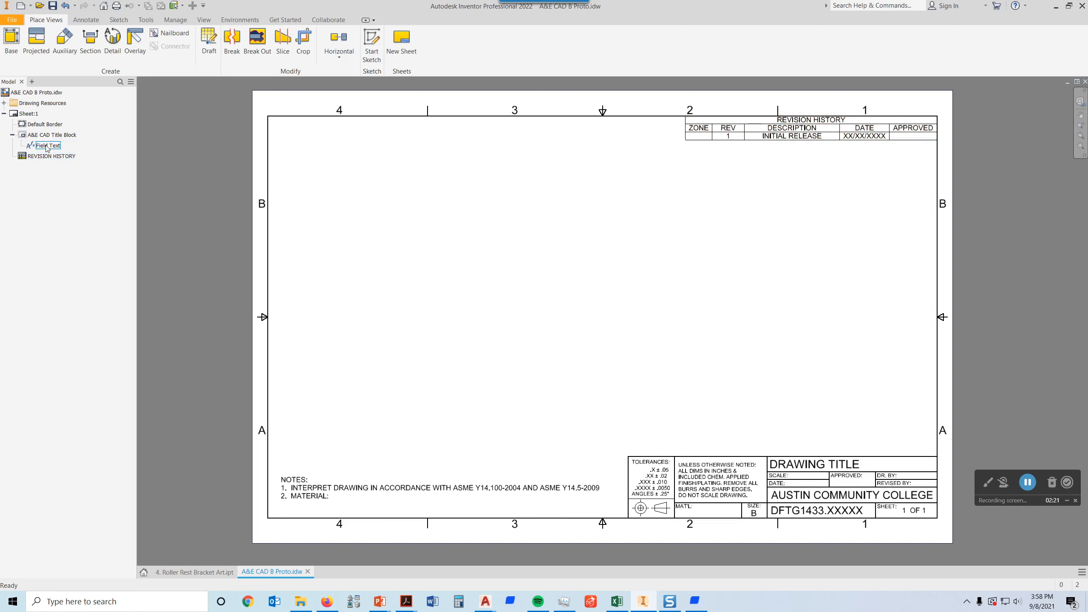
double_click(47, 147)
left_click_drag(217, 85, 537, 200)
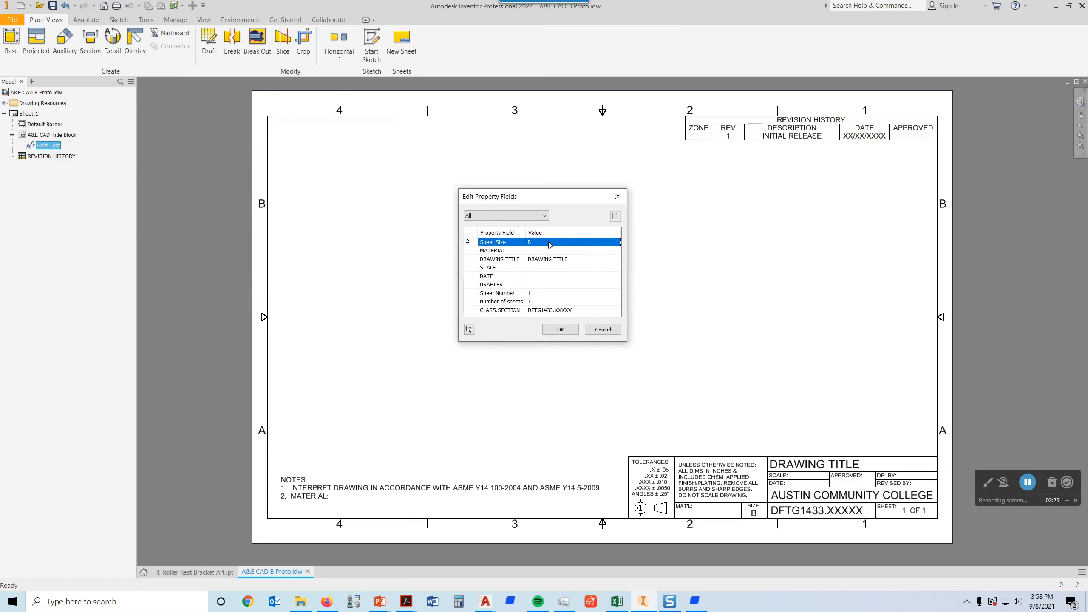
left_click(585, 259)
left_click(582, 258)
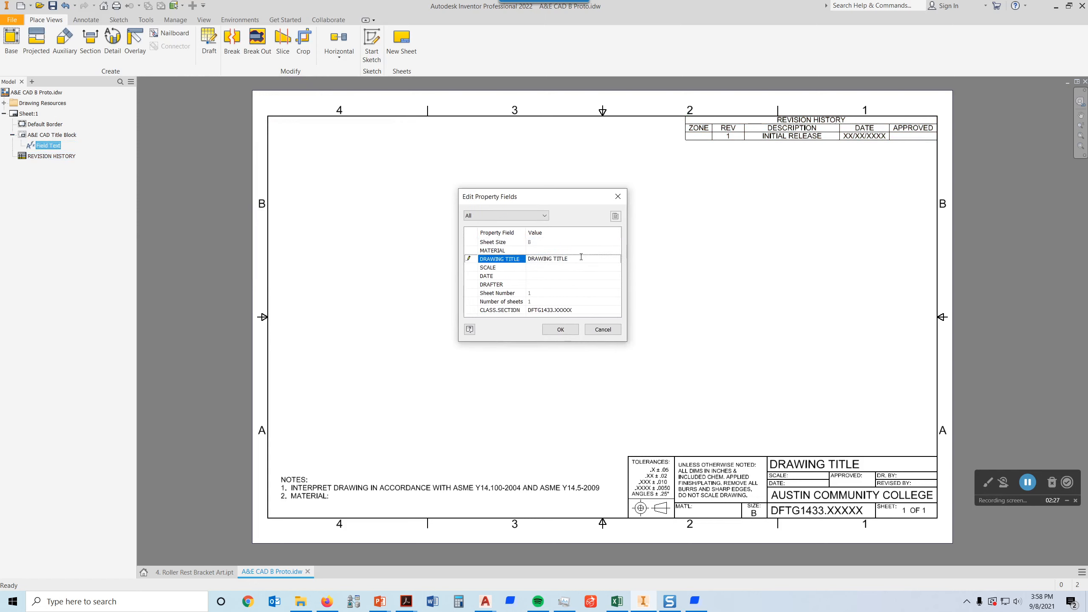
left_click_drag(575, 257, 530, 260)
type("DAILY WORK PROJECTS")
Set the title block's scale to NOTED and enter the drafter's initials.
left_click(536, 267)
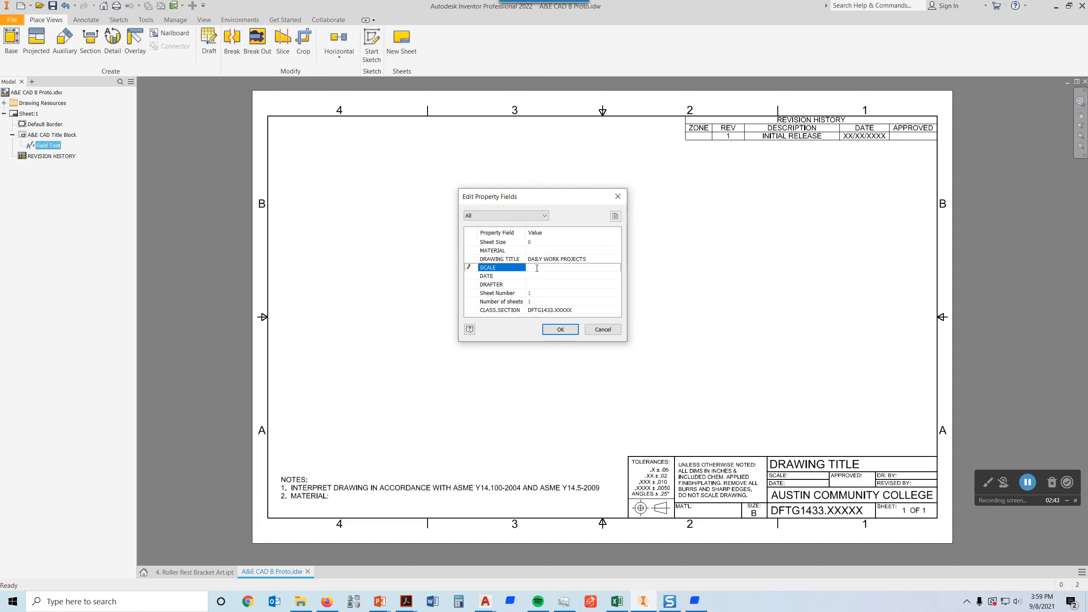
type("NOTE")
left_click(540, 277)
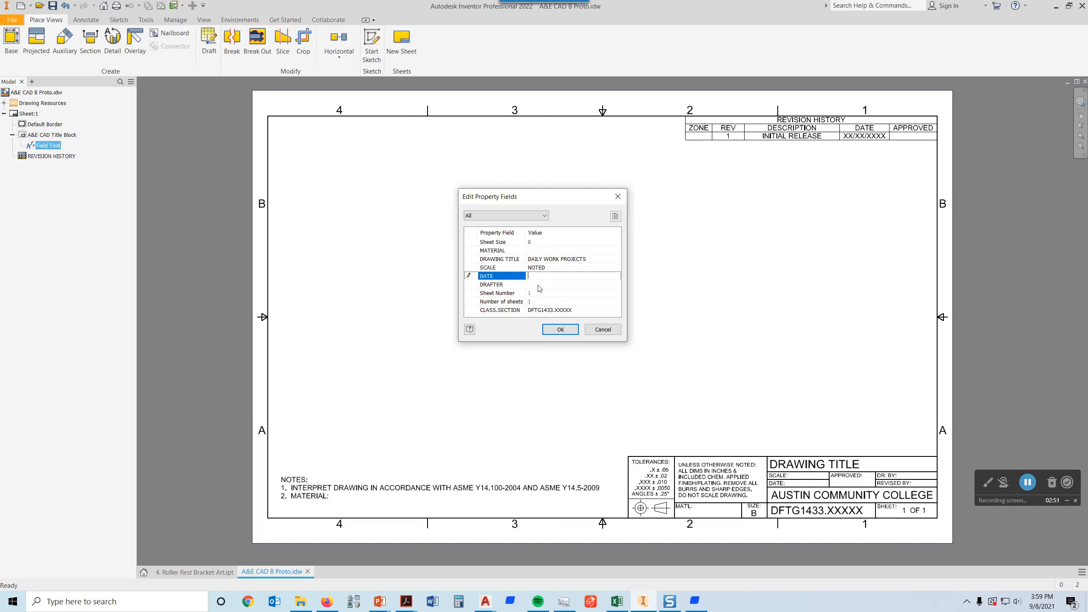
left_click(539, 284)
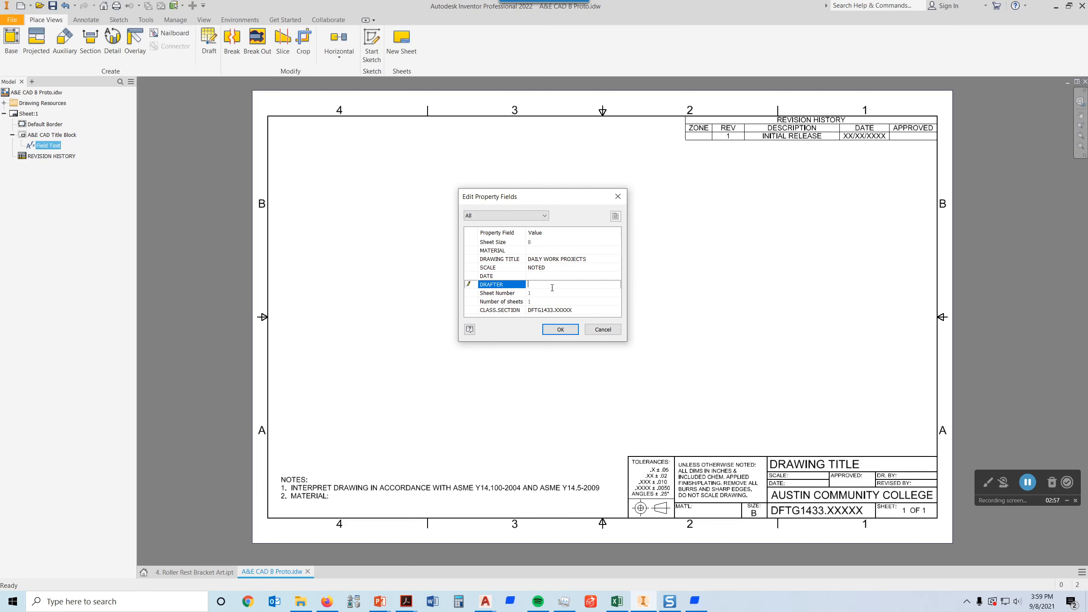
type("DWS")
Select the XXXXX placeholder in the CLASS.SECTION value, leave it as is and apply the edited property fields.
left_click(578, 309)
left_click(578, 309)
left_click_drag(573, 309, 555, 309)
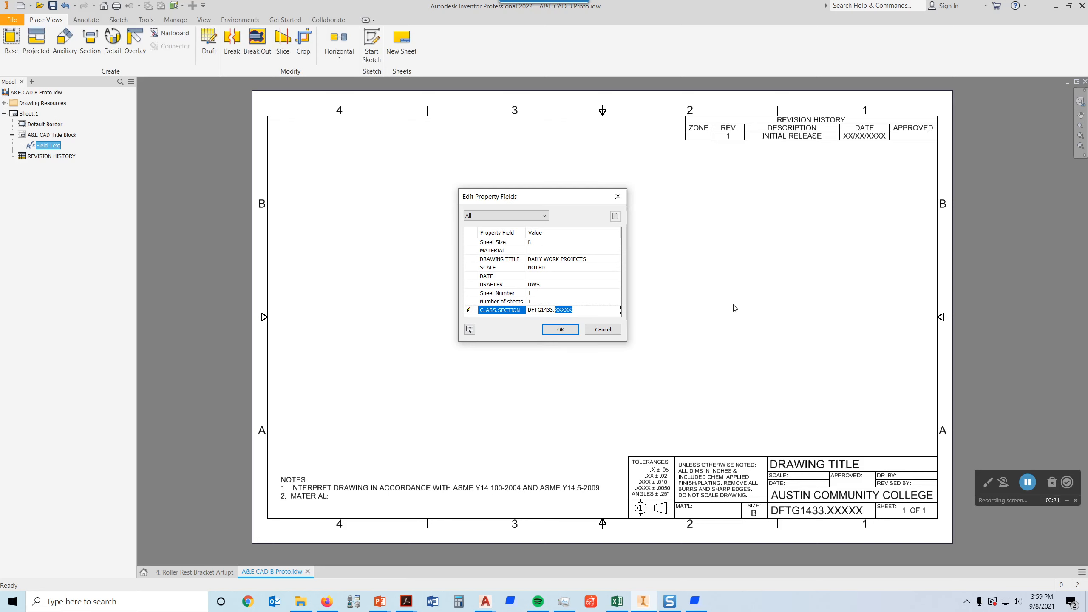
left_click(576, 309)
double_click(560, 309)
left_click(575, 310)
left_click_drag(574, 309, 556, 309)
left_click(561, 330)
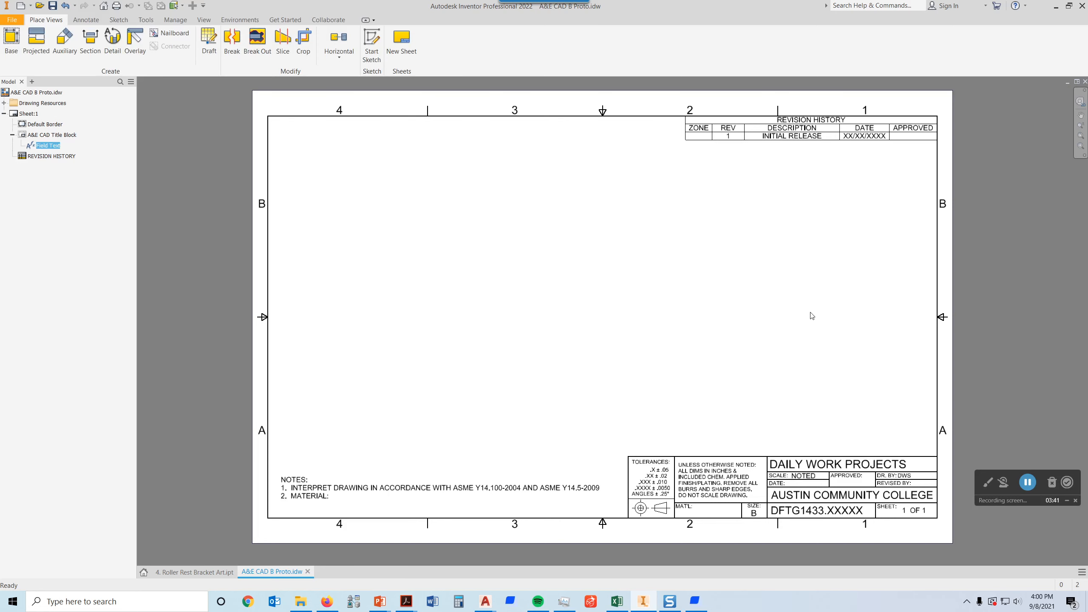
Centre the DAILY WORK PROJECTS title in its title block cell by adding spaces in front of it.
scroll(777, 281, "down", 3)
scroll(805, 354, "up", 3)
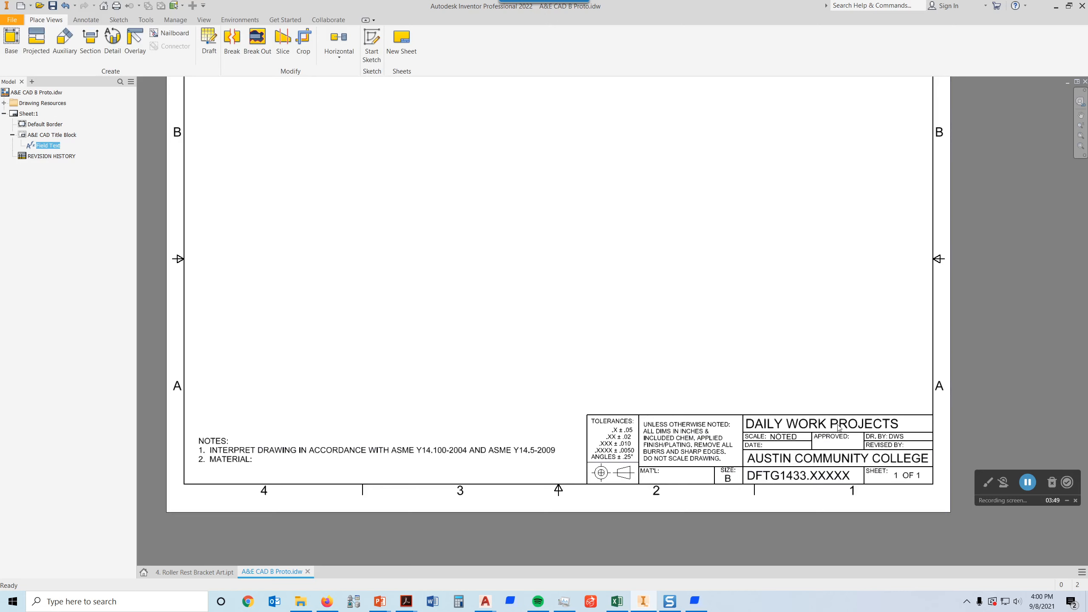
double_click(54, 146)
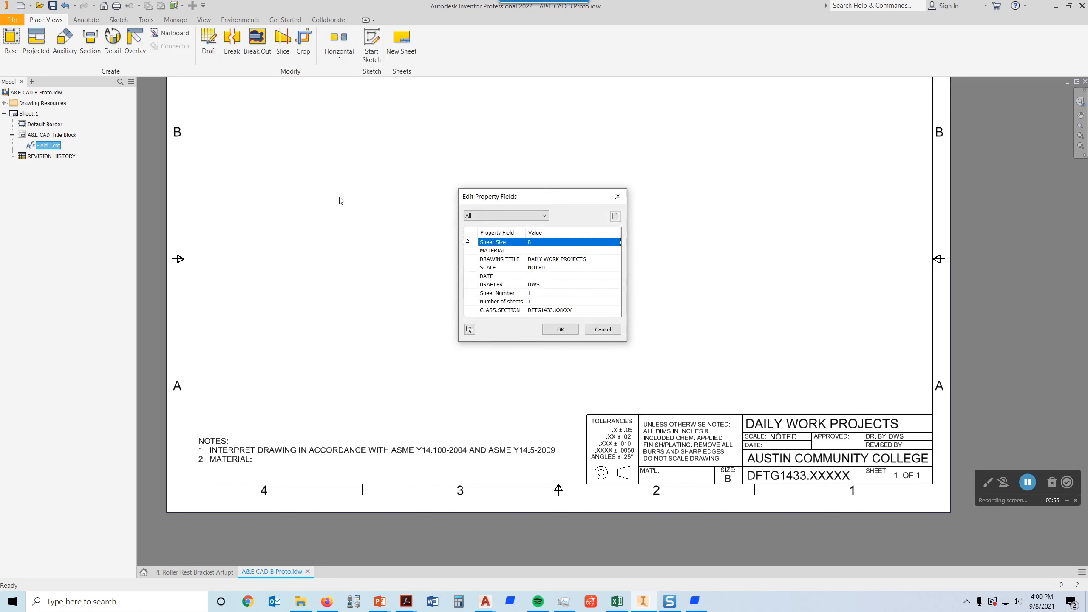
left_click(530, 260)
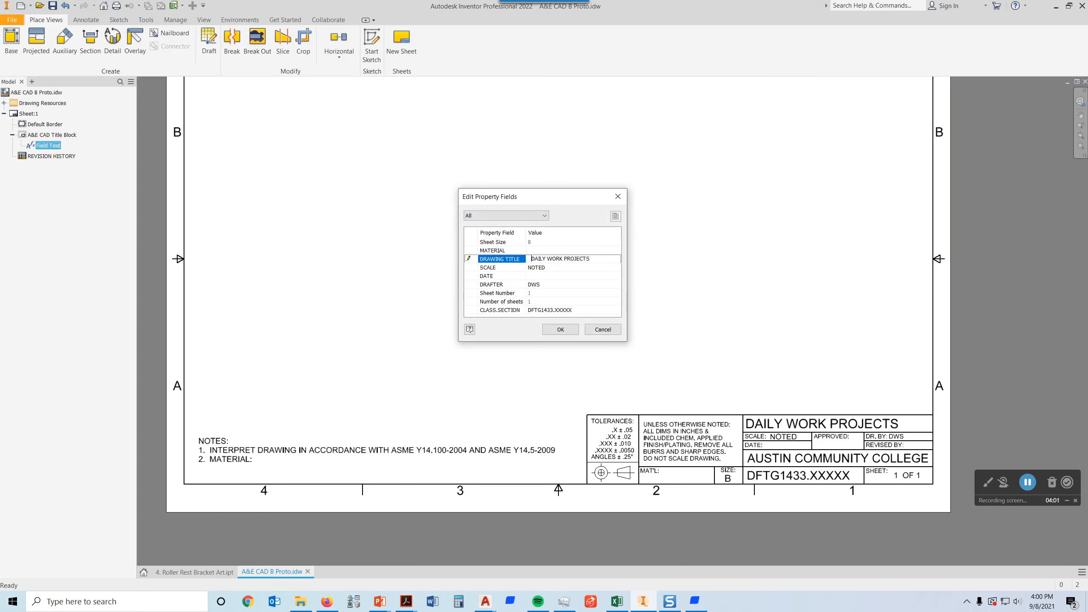
left_click(573, 328)
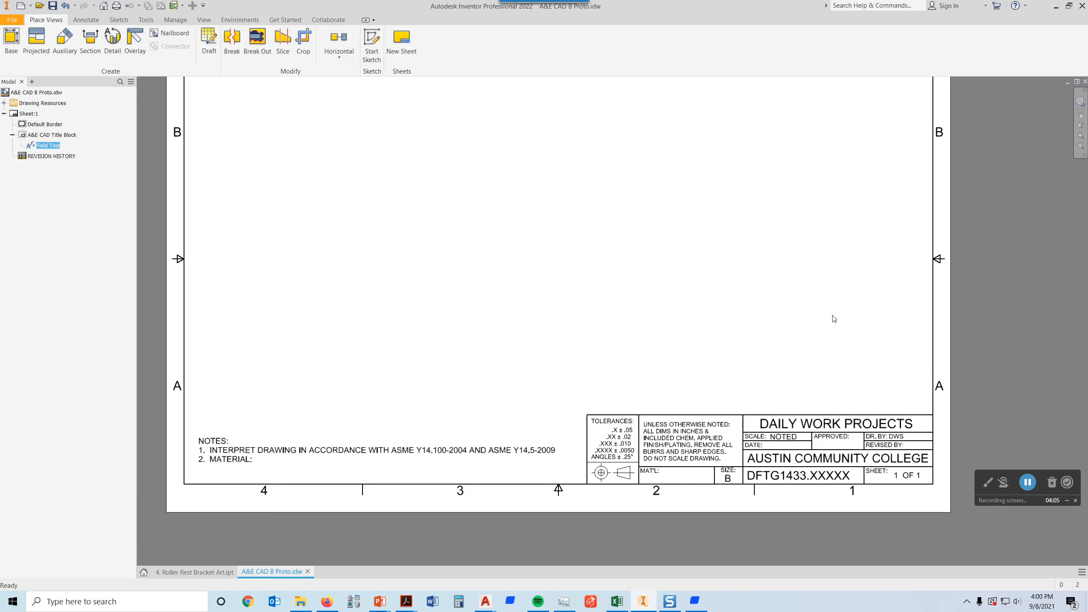
Edit the sheet's general notes so that note 2 reads MATERIAL: NOTED.
mouse_move(595, 214)
middle_mouse_down()
mouse_move(634, 289)
mouse_move(649, 272)
middle_mouse_up()
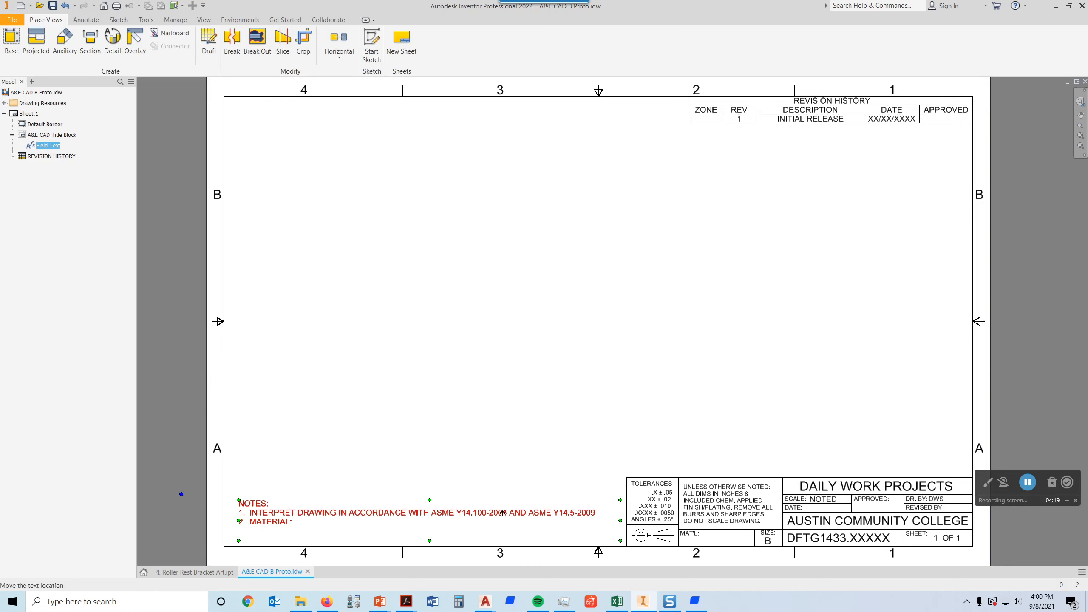
key("Escape")
left_click(362, 513)
double_click(361, 513)
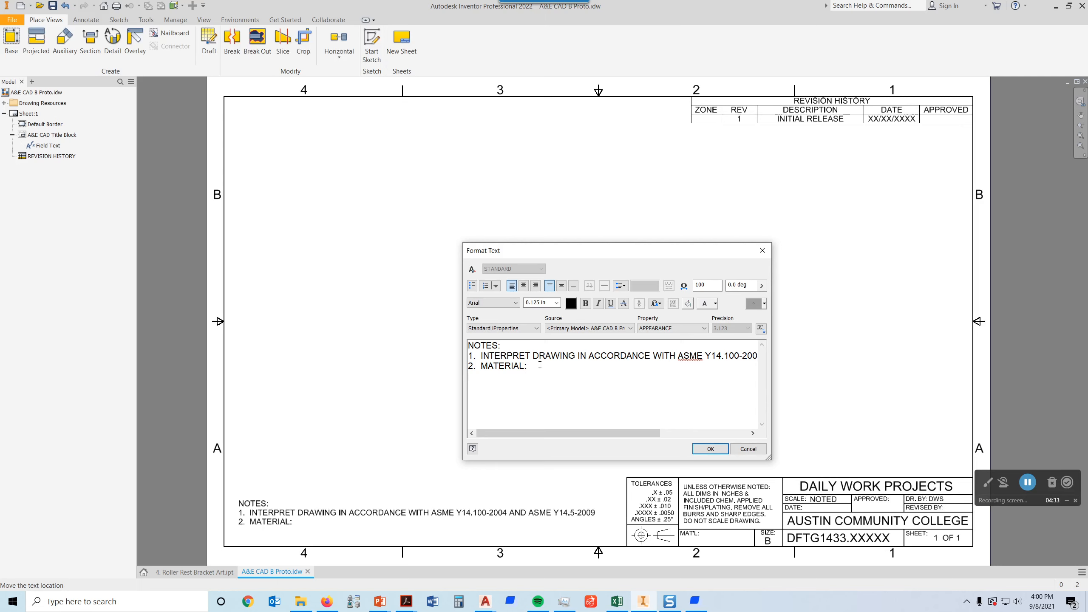
type("TED")
left_click(710, 449)
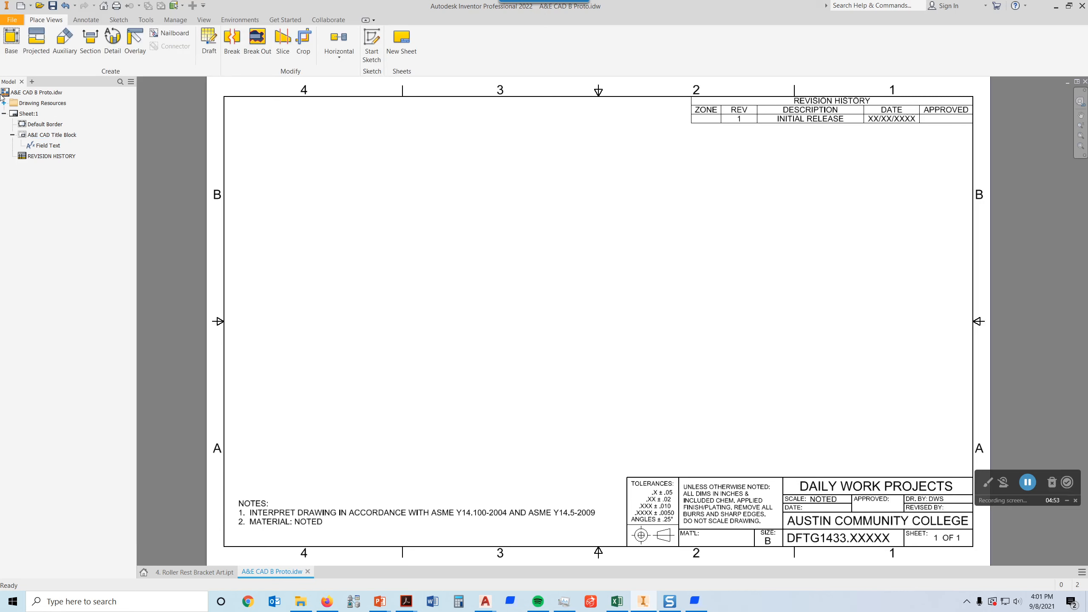
Start a base view and choose 1. Tool Slide 1433.ipt as its model file.
left_click(12, 41)
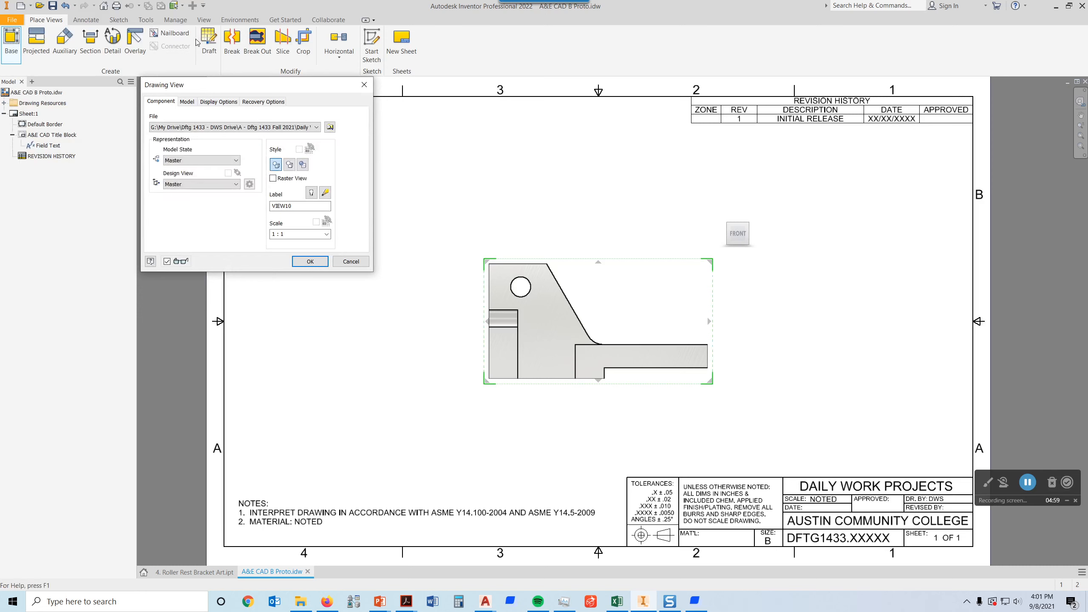
mouse_move(246, 86)
left_mouse_down()
mouse_move(602, 151)
mouse_move(674, 150)
left_mouse_up()
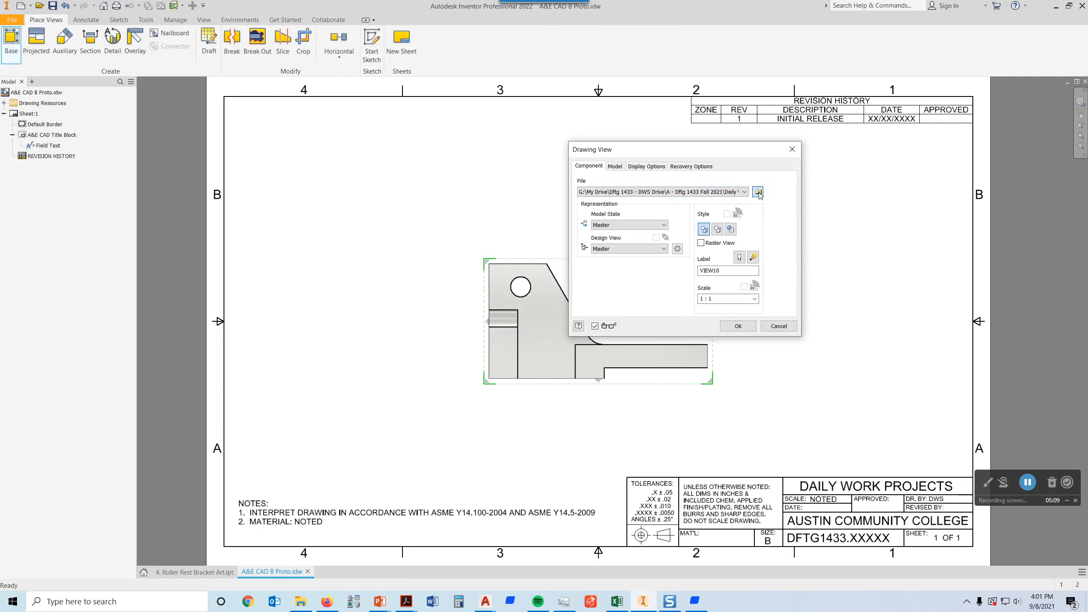
left_click(758, 192)
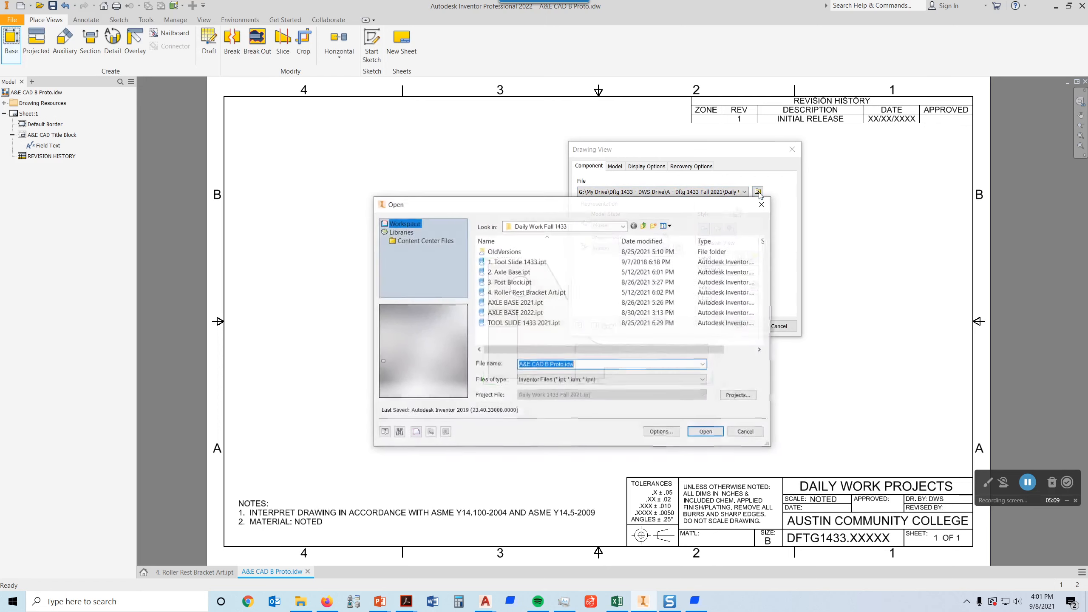
left_click(518, 263)
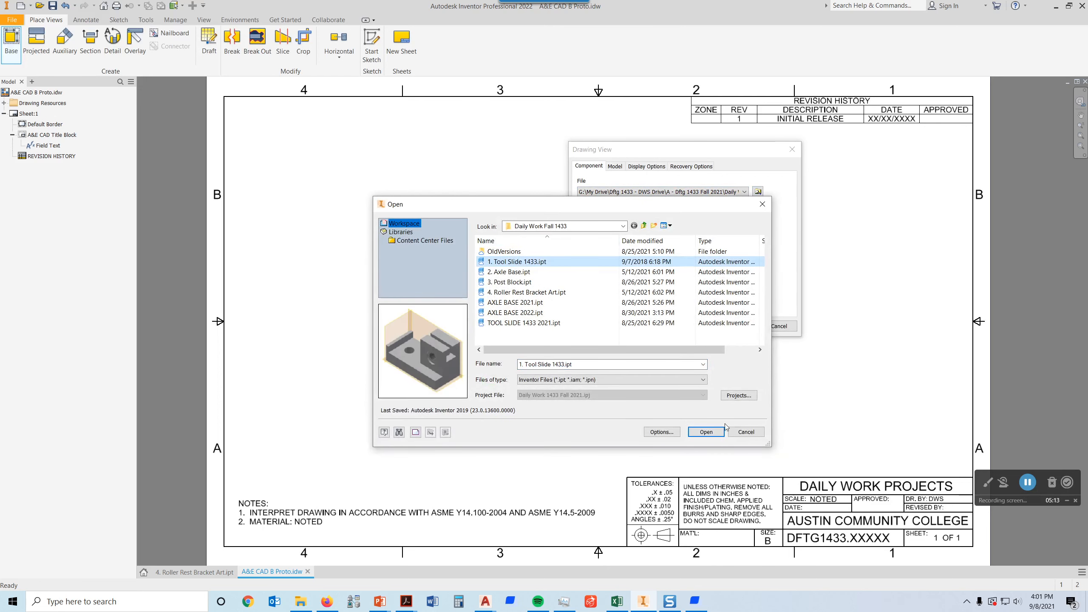
left_click(706, 432)
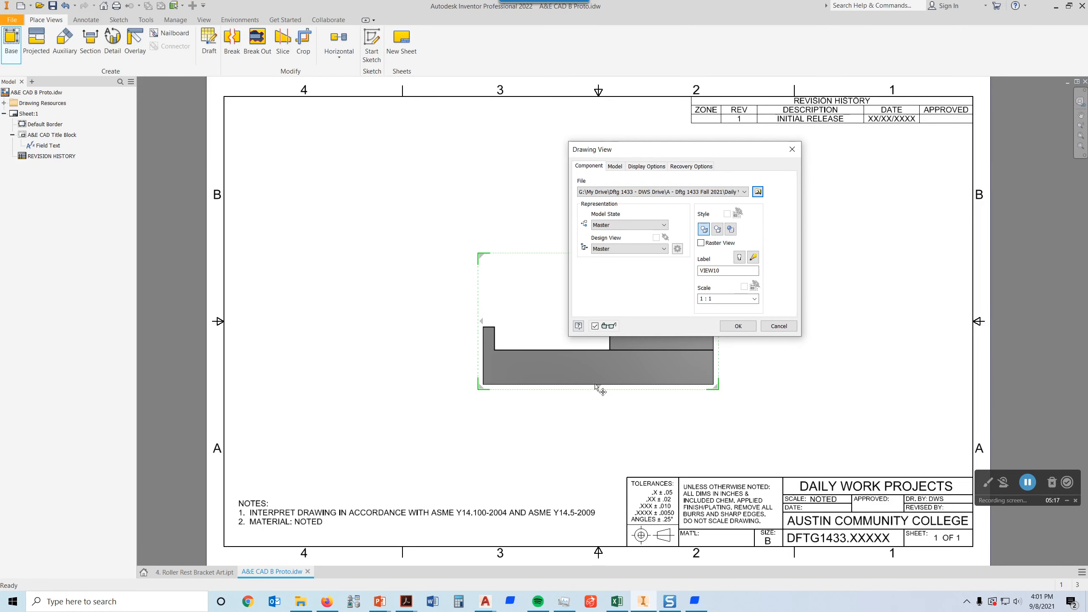
Orient the tool slide's base view to the isometric corner between the top, left and front faces.
mouse_move(661, 157)
left_mouse_down()
mouse_move(562, 1)
mouse_move(559, 16)
left_mouse_up()
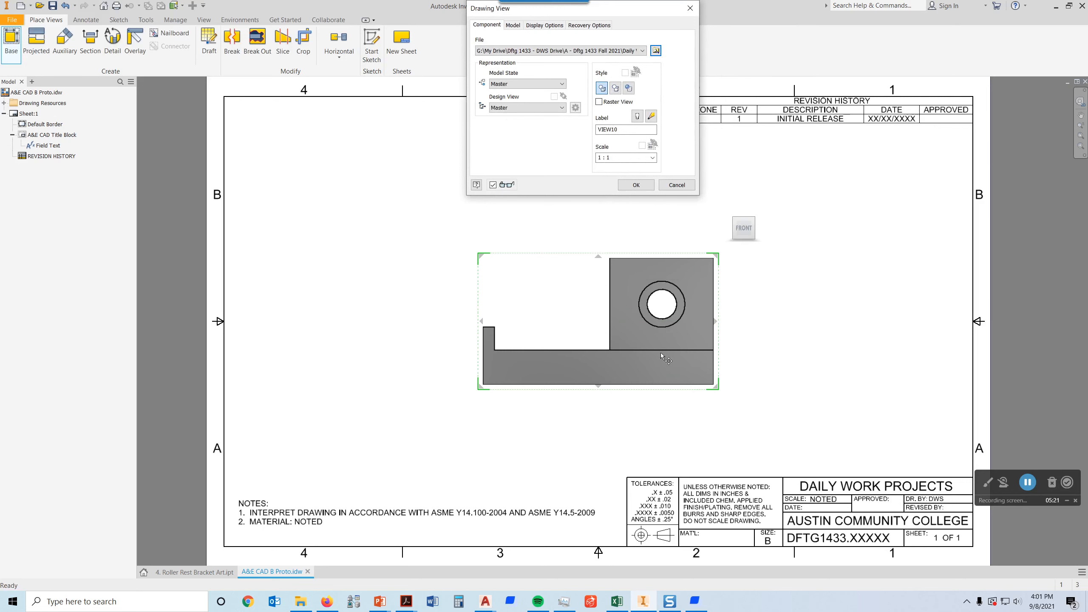
mouse_move(734, 224)
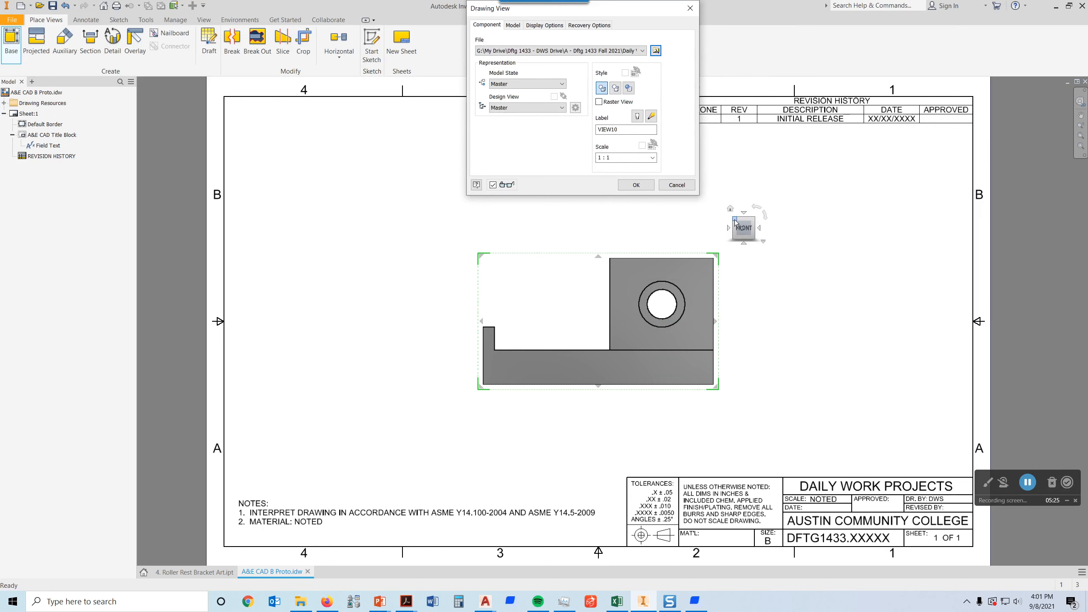
left_click(736, 220)
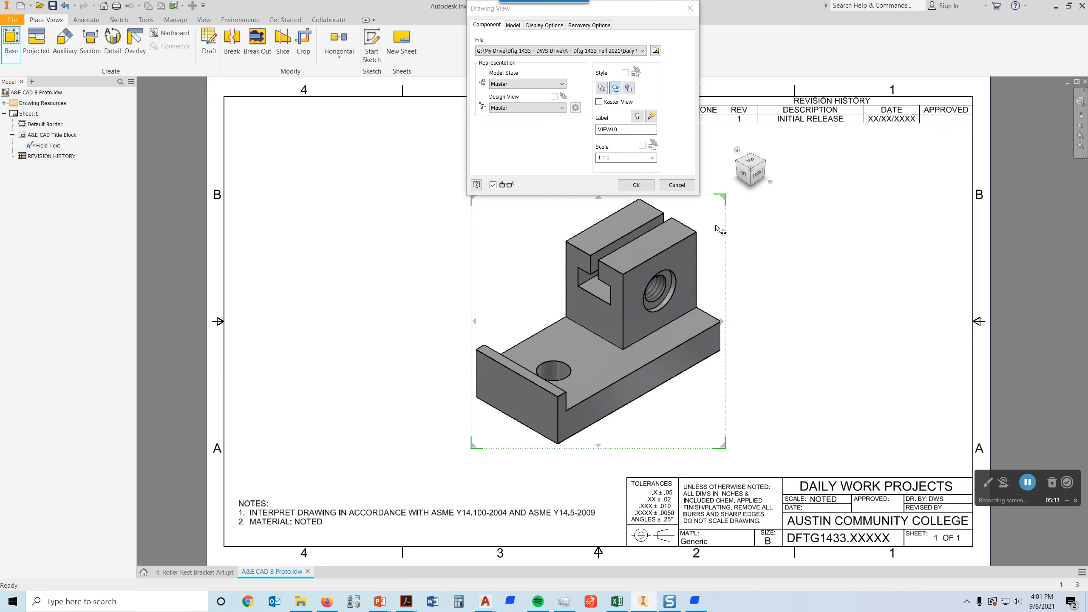
Turn the tool slide view to the adjacent isometric corner, create it at 1:2 scale and position it near the sheet's left border.
left_click(764, 162)
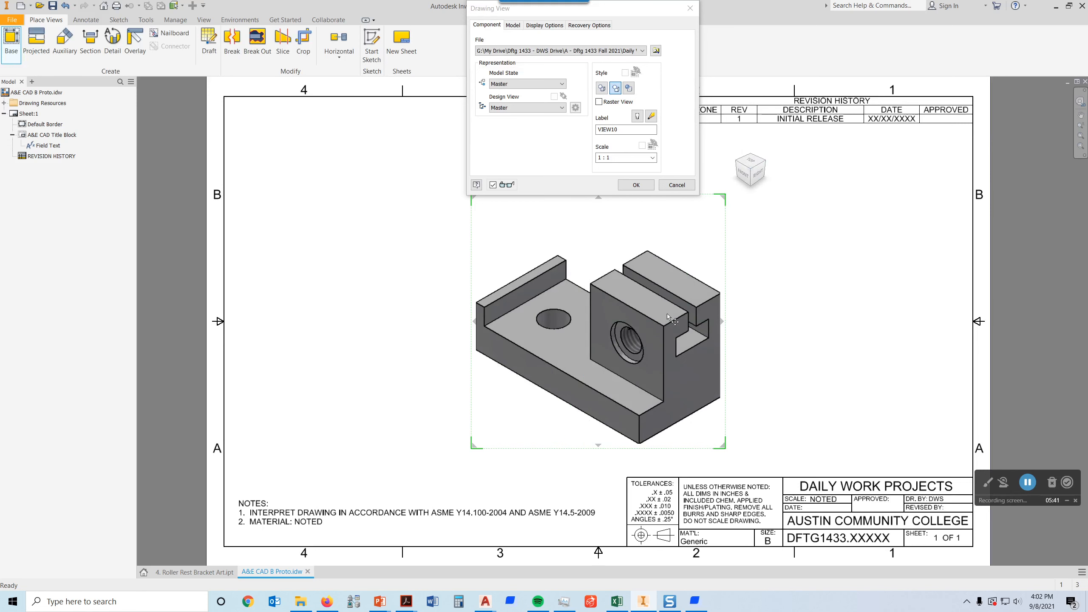
left_click(617, 157)
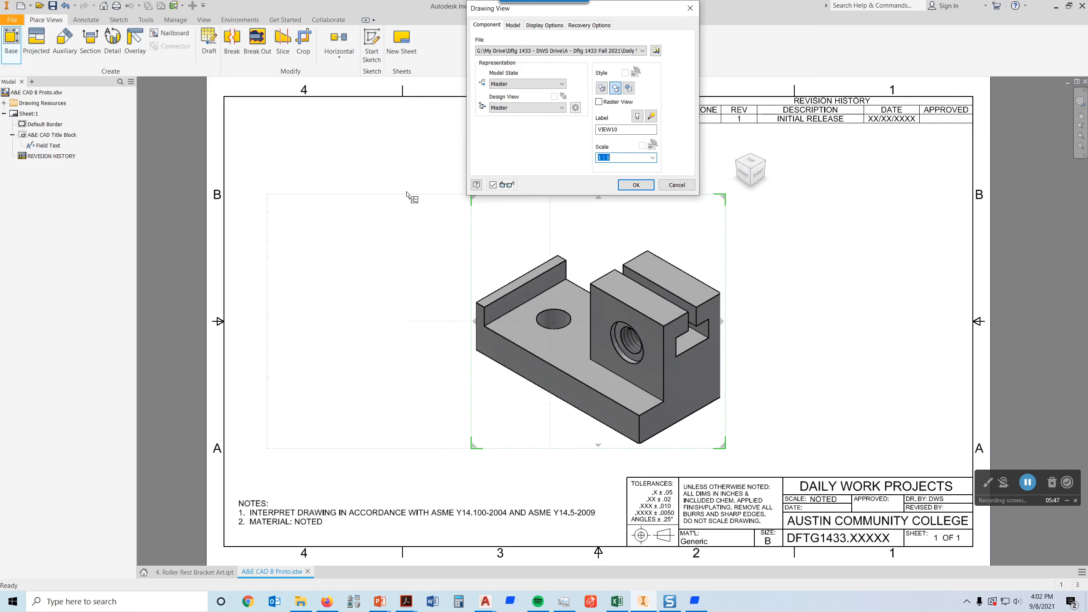
left_click(615, 157)
double_click(615, 158)
type("1:2")
left_click(637, 185)
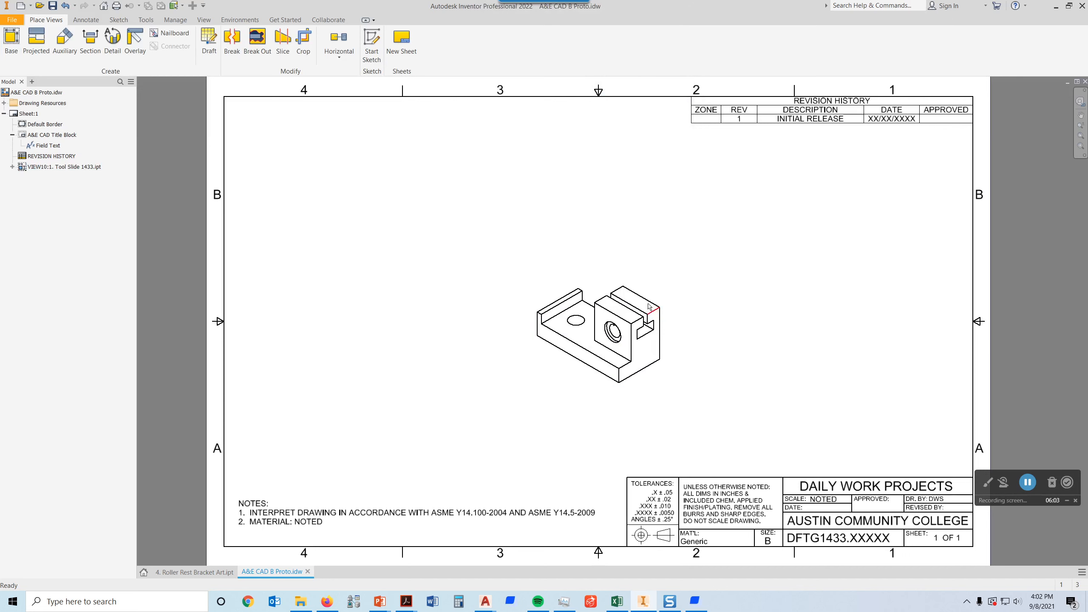
left_click_drag(665, 281, 625, 265)
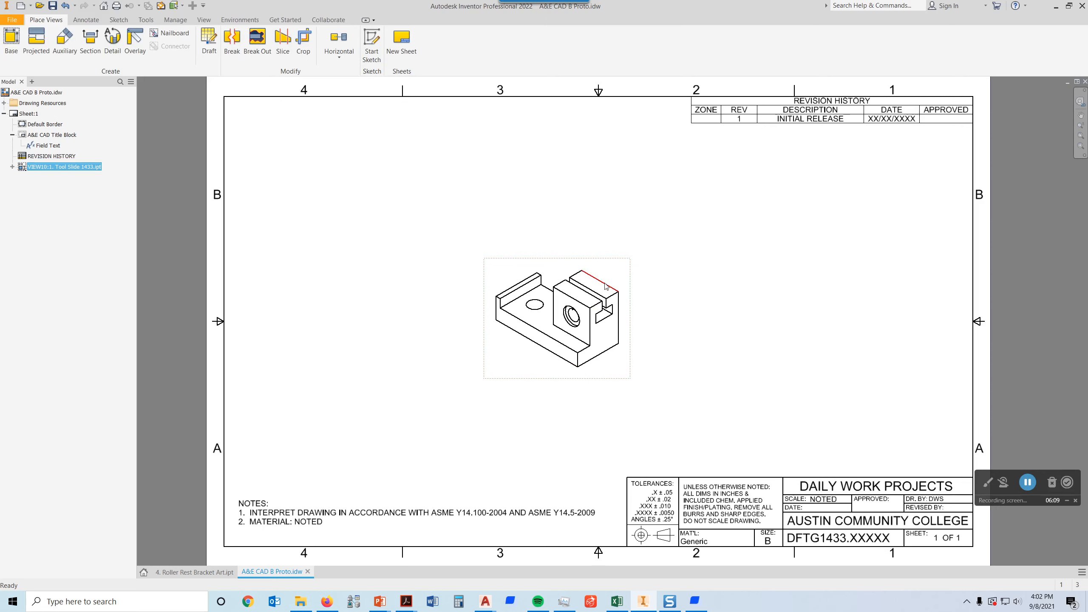
left_click_drag(625, 266, 378, 241)
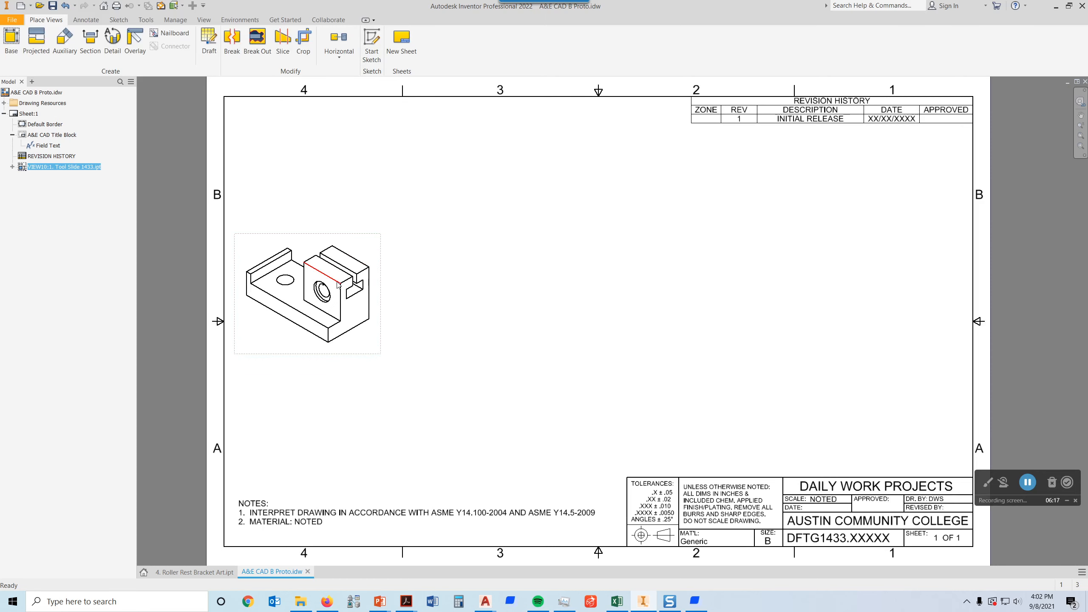
Change the tool slide view's style to shaded with hidden lines.
double_click(362, 245)
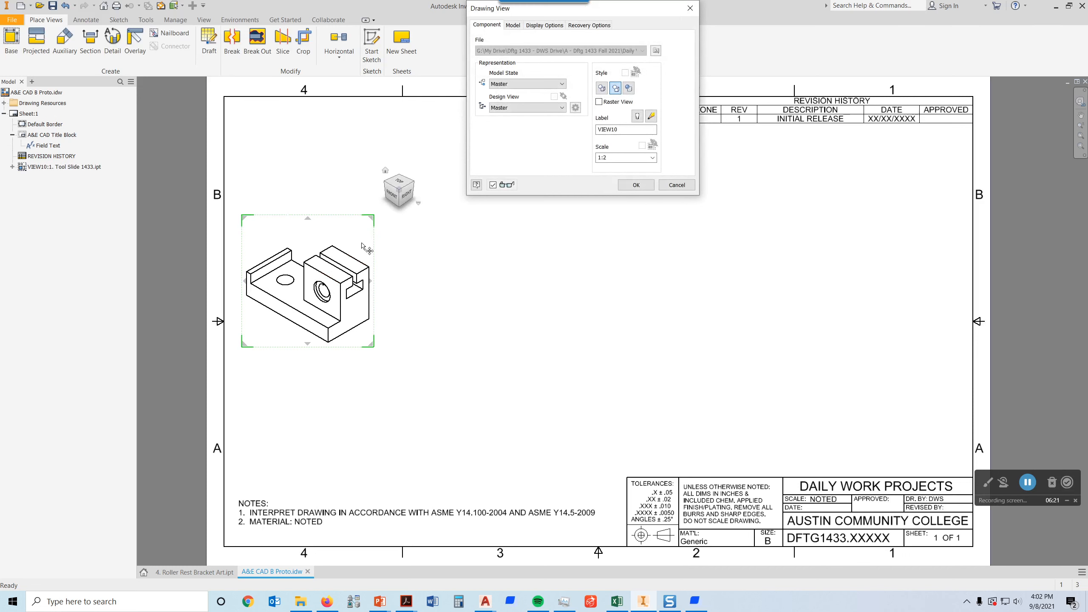
left_click(602, 89)
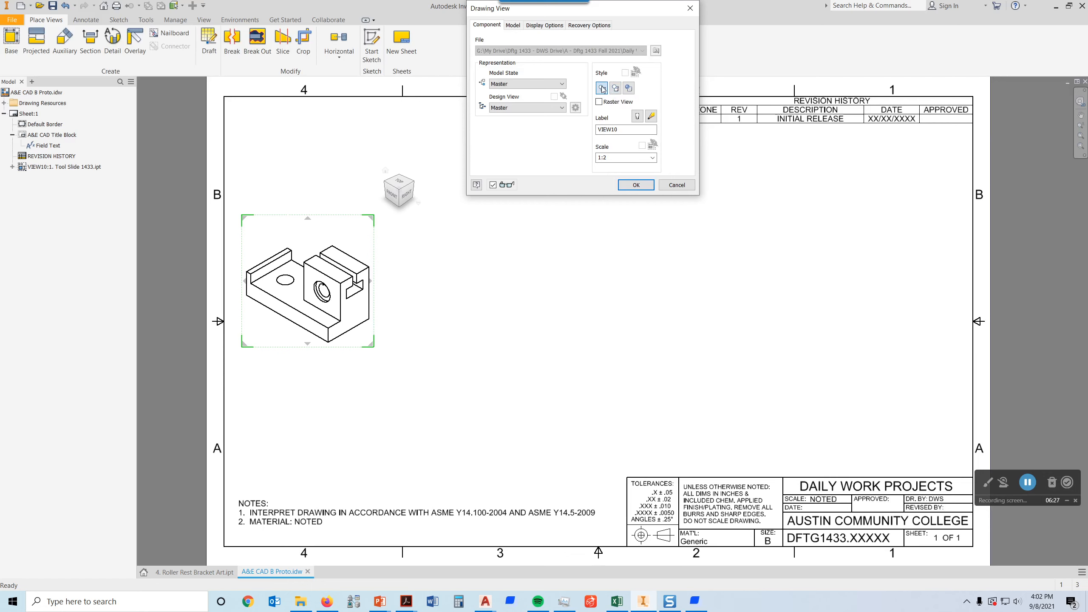
left_click(630, 90)
left_click(631, 186)
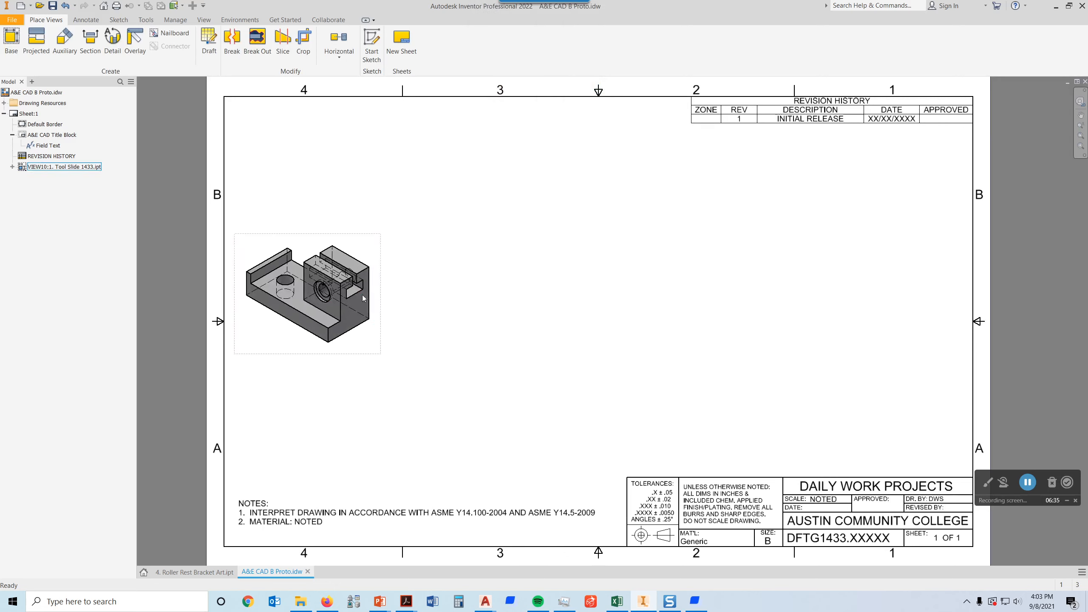
Set the tool slide view's style to hidden lines removed, keeping the shading on.
scroll(301, 287, "down", 6)
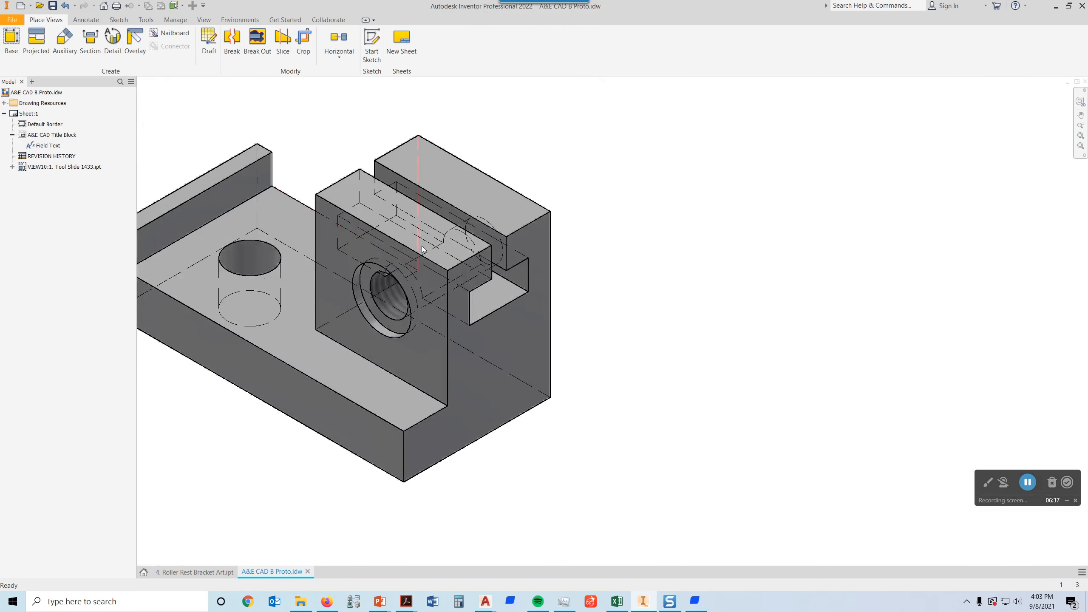
scroll(423, 249, "up", 3)
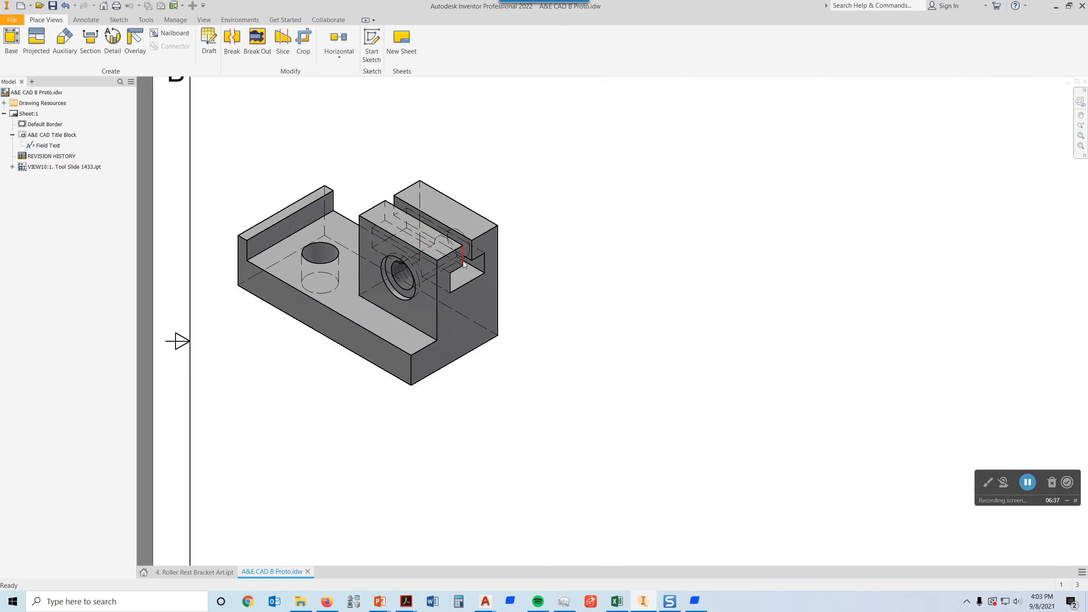
double_click(479, 189)
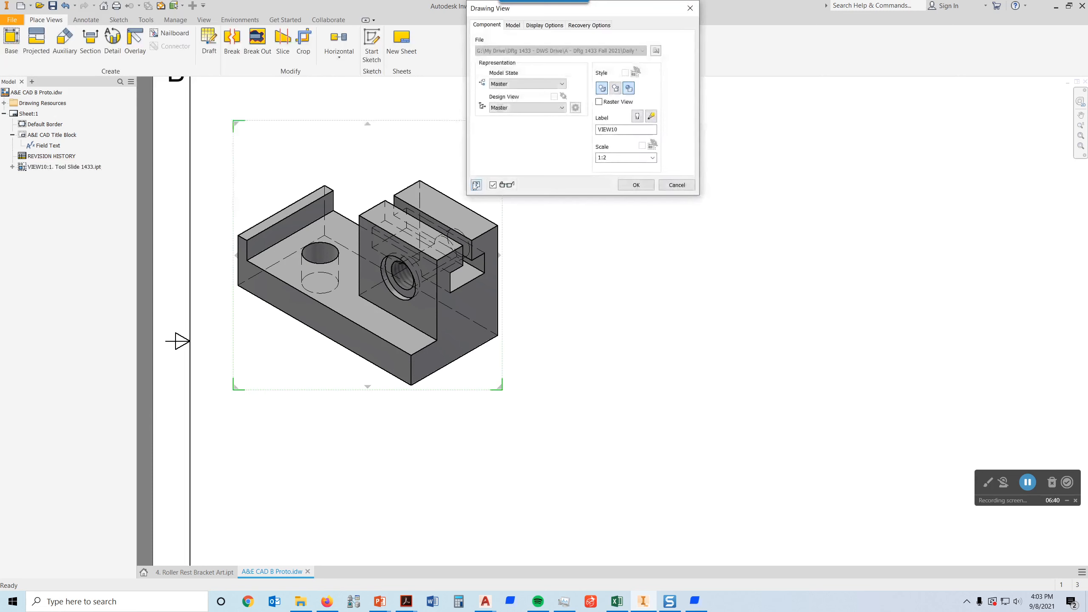
left_click(605, 92)
left_click(637, 185)
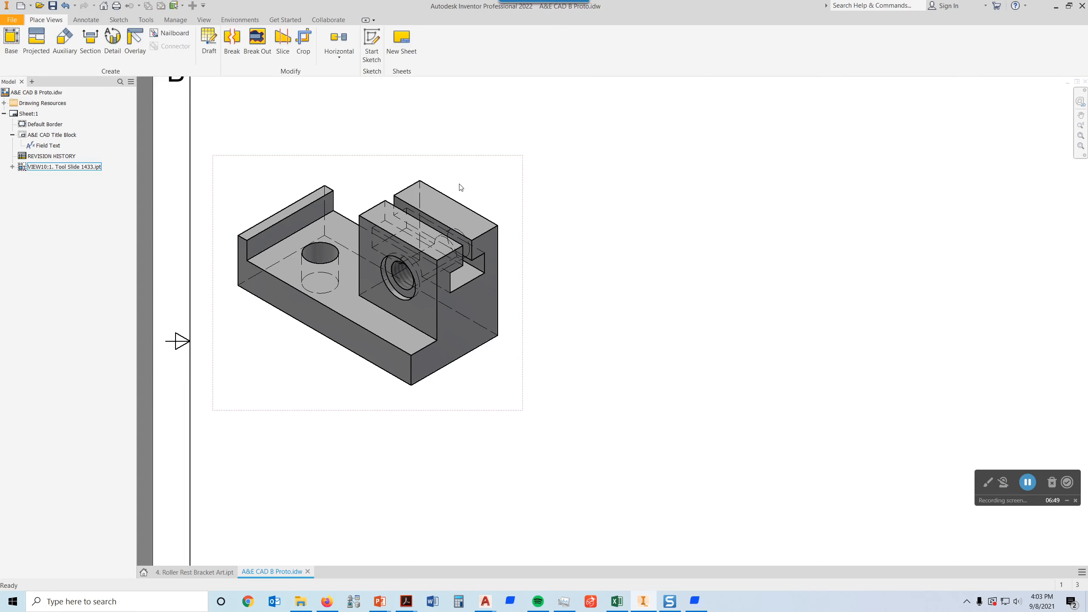
double_click(449, 211)
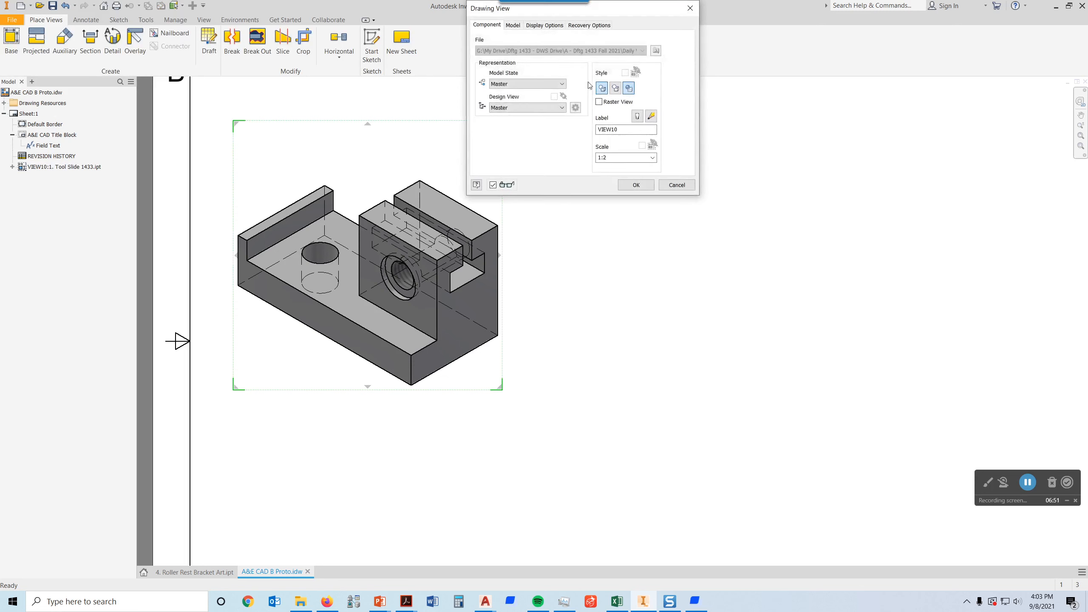
left_click(616, 89)
left_click(636, 185)
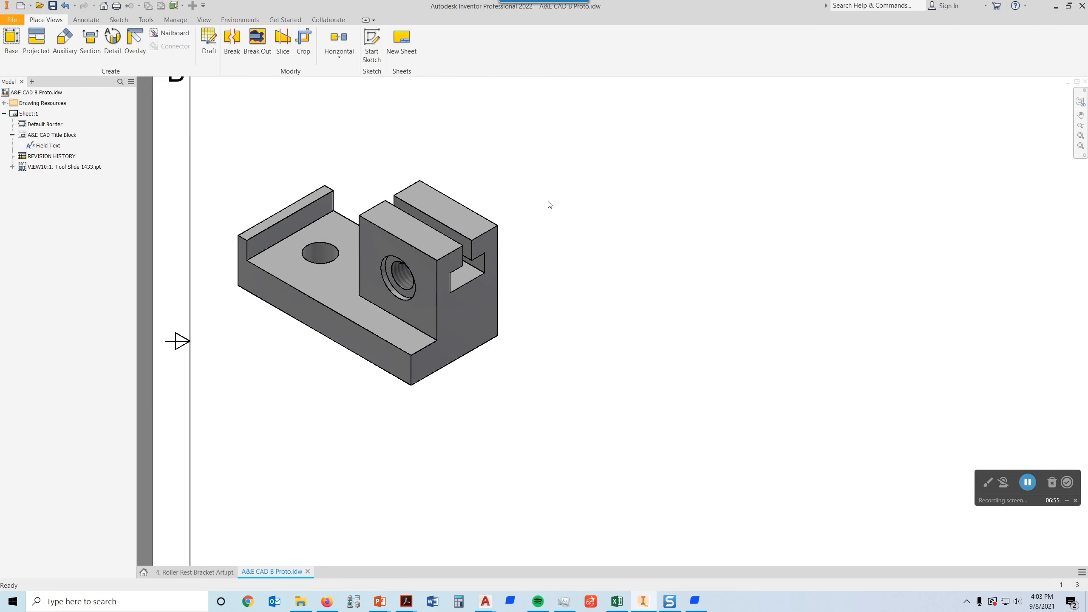
Start a base view and choose 2. Axle Base.ipt as its model file.
scroll(527, 316, "down", 2)
mouse_move(578, 284)
middle_mouse_down()
mouse_move(421, 282)
mouse_move(433, 280)
middle_mouse_up()
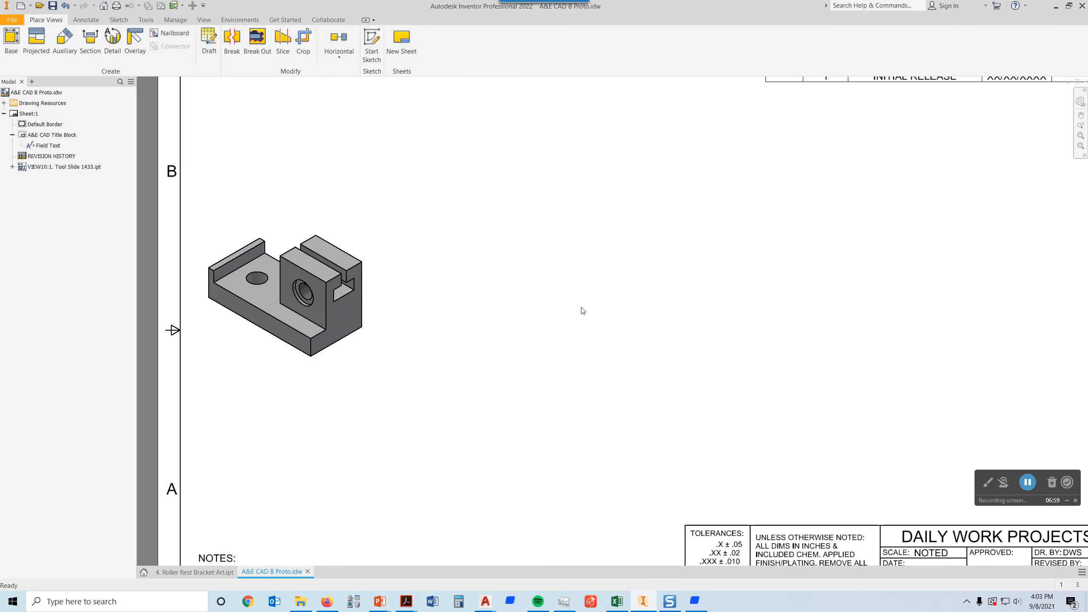
left_click(10, 40)
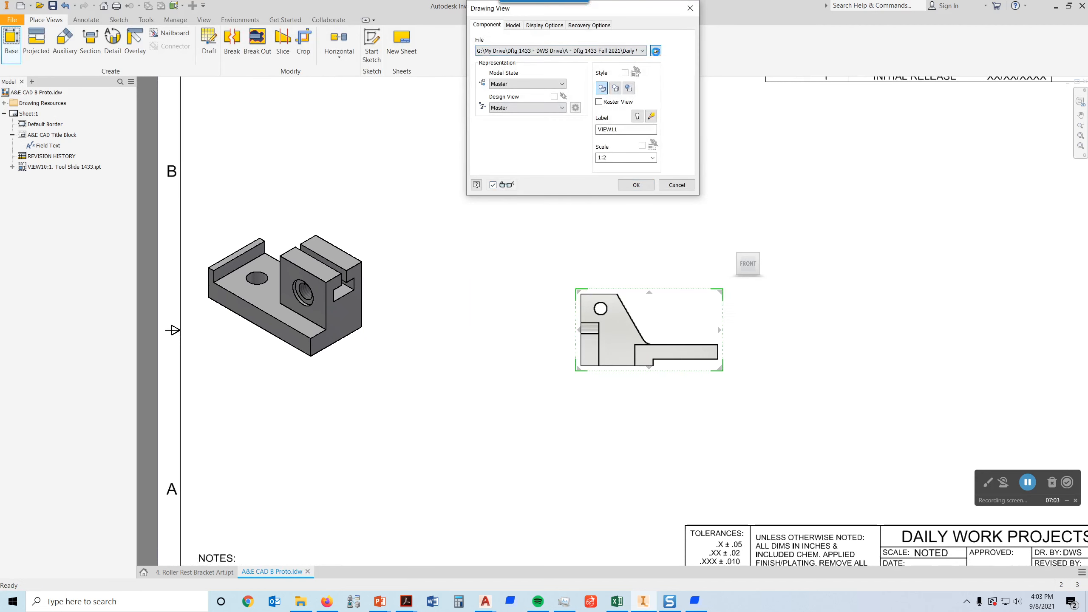
left_click(656, 50)
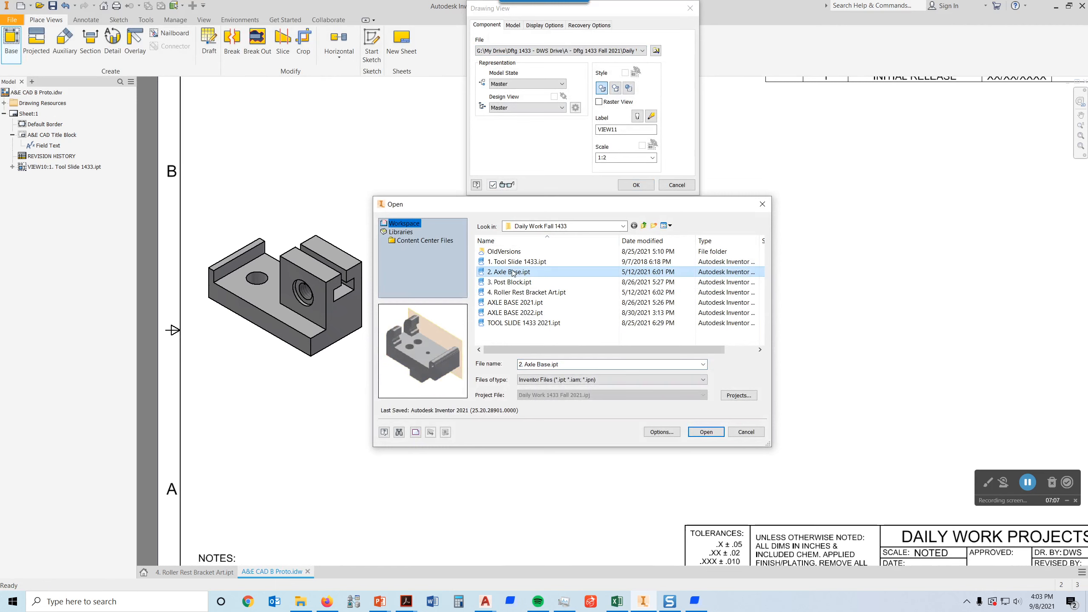
left_click(706, 431)
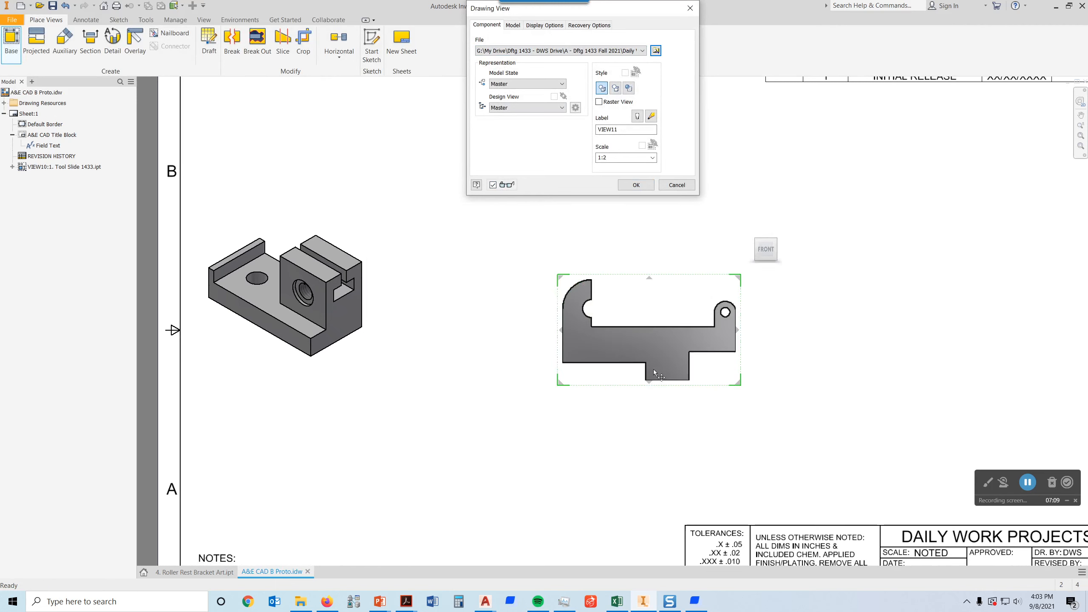
Create the axle base view as a shaded isometric and position it just beside the tool slide view.
left_click(780, 244)
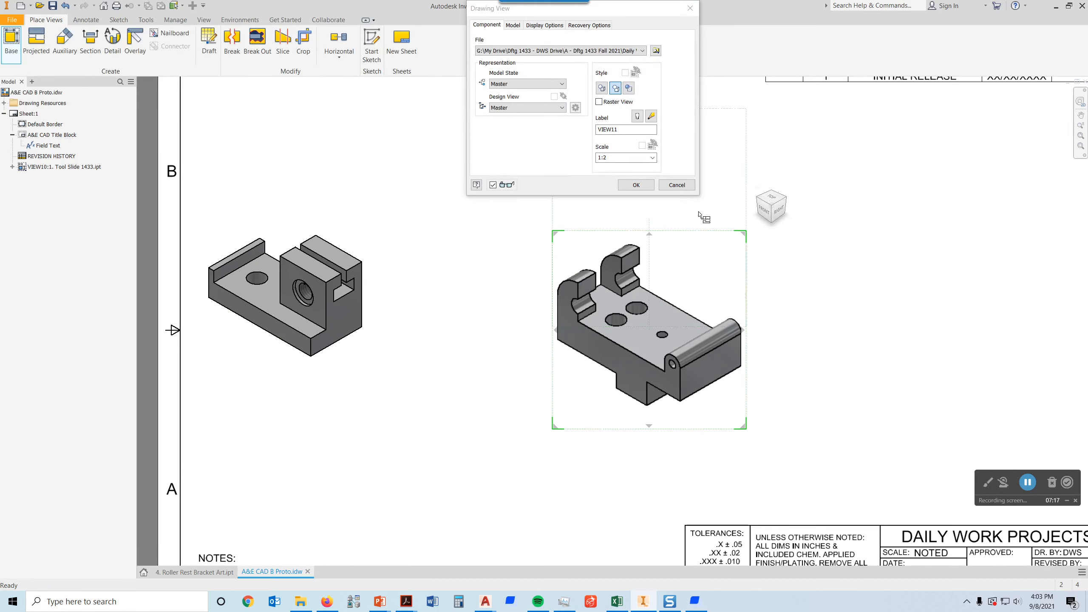
left_click(630, 90)
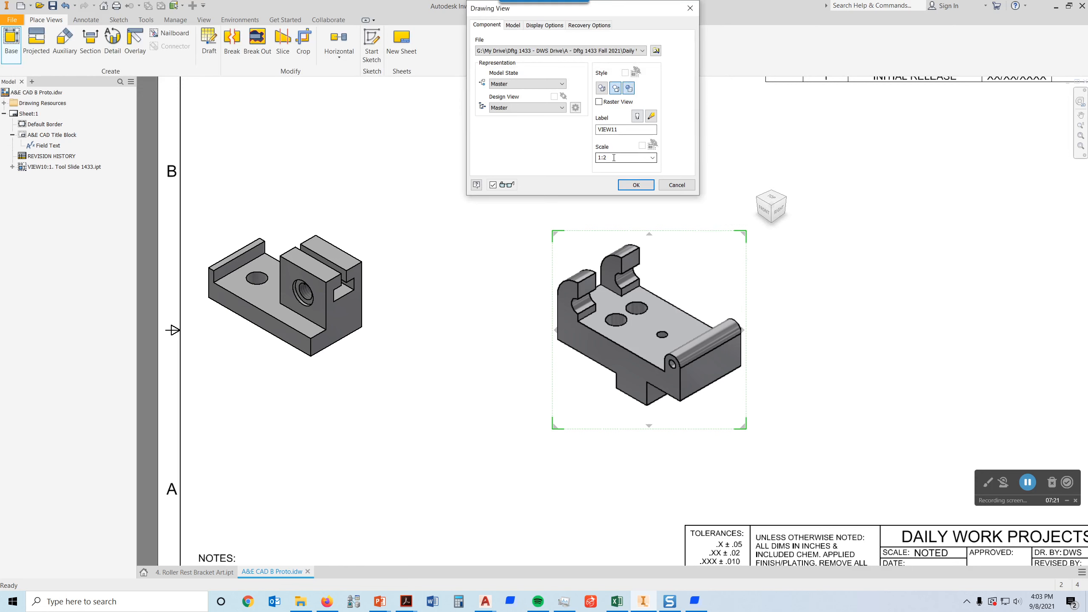
left_click(637, 185)
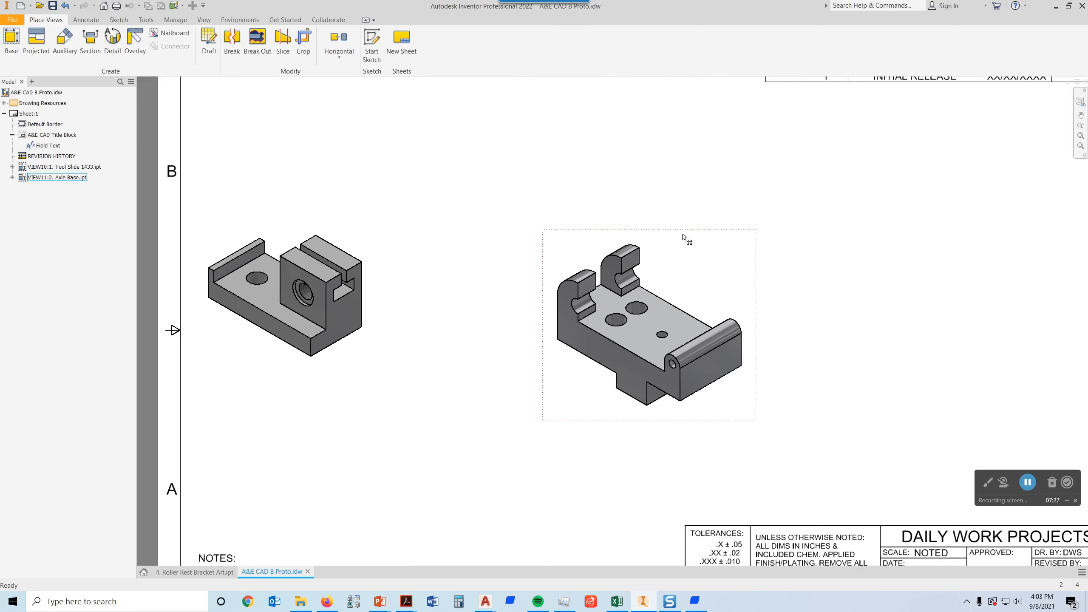
left_click_drag(688, 243, 528, 210)
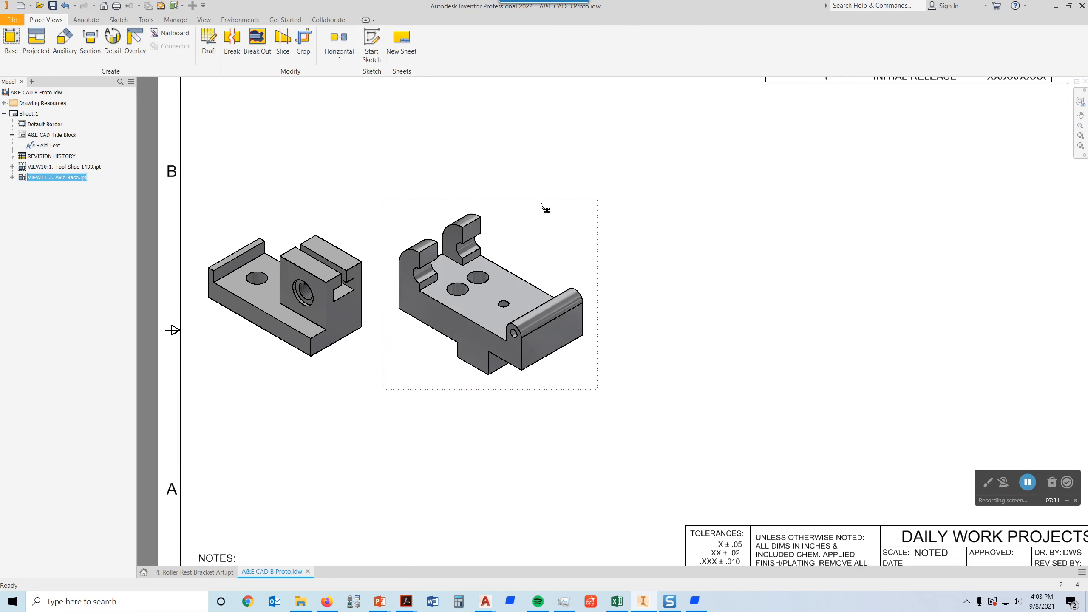
Start a base view and choose 3. Post Block.ipt as its model file.
left_click(11, 38)
left_click(655, 50)
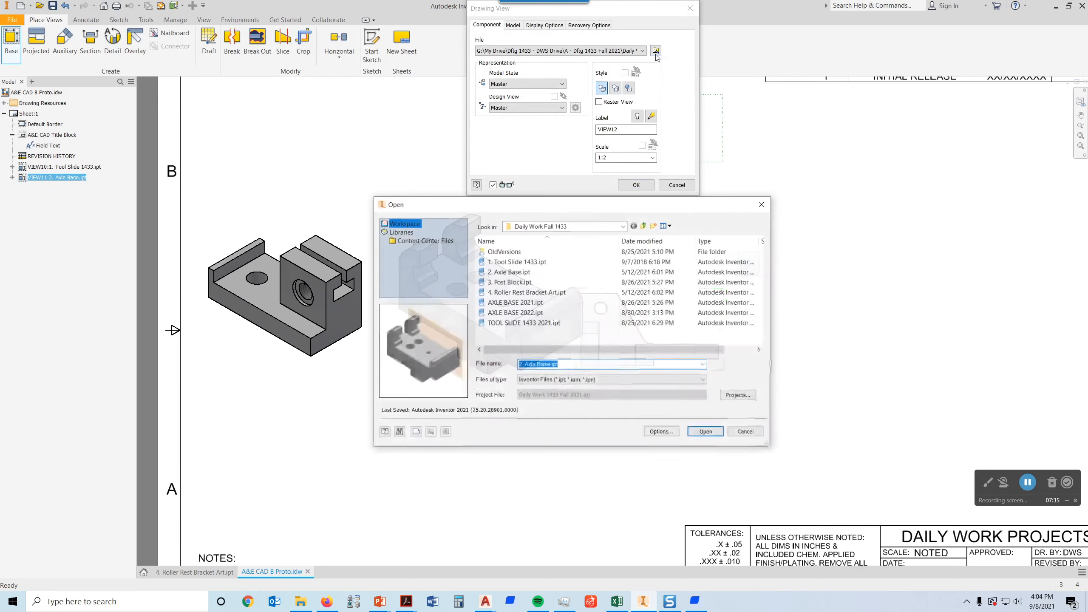
left_click(521, 283)
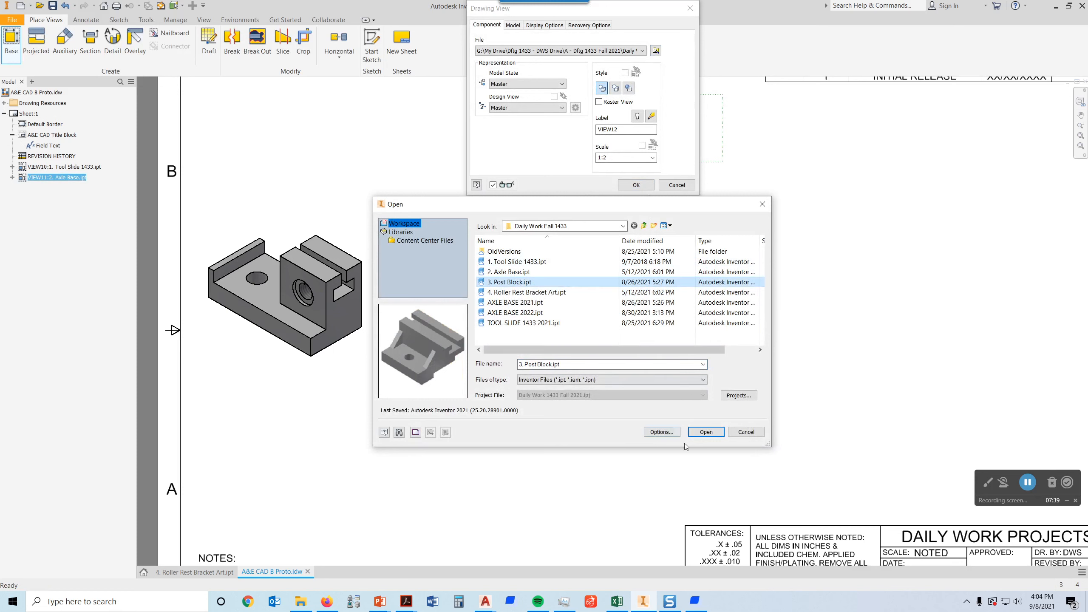
left_click(706, 432)
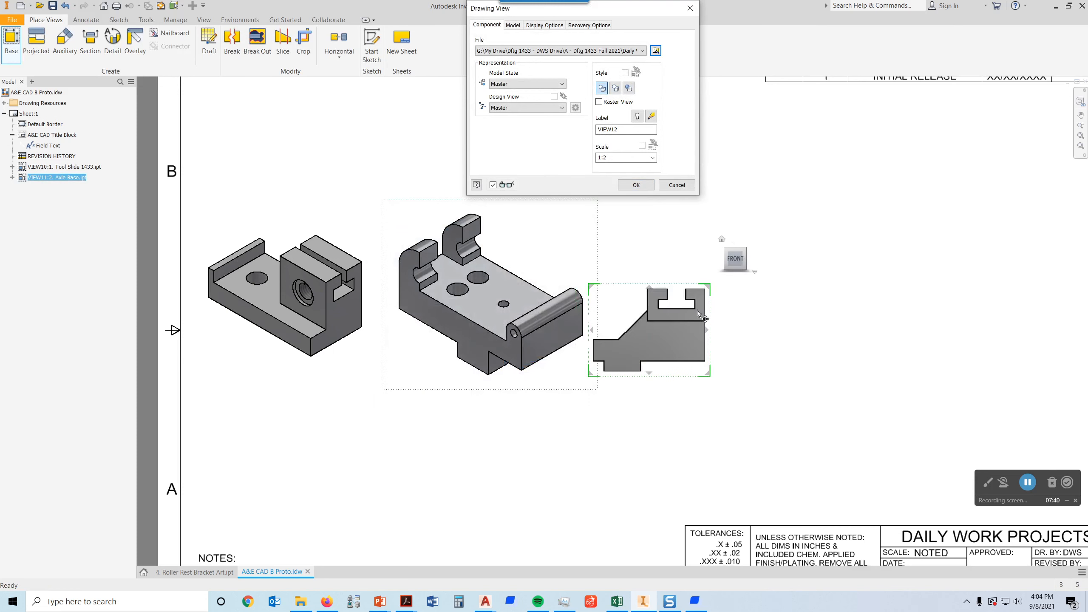
Orient the post block view to the isometric corner between the top, left and front faces, and position it to the right of the axle base.
left_click(746, 249)
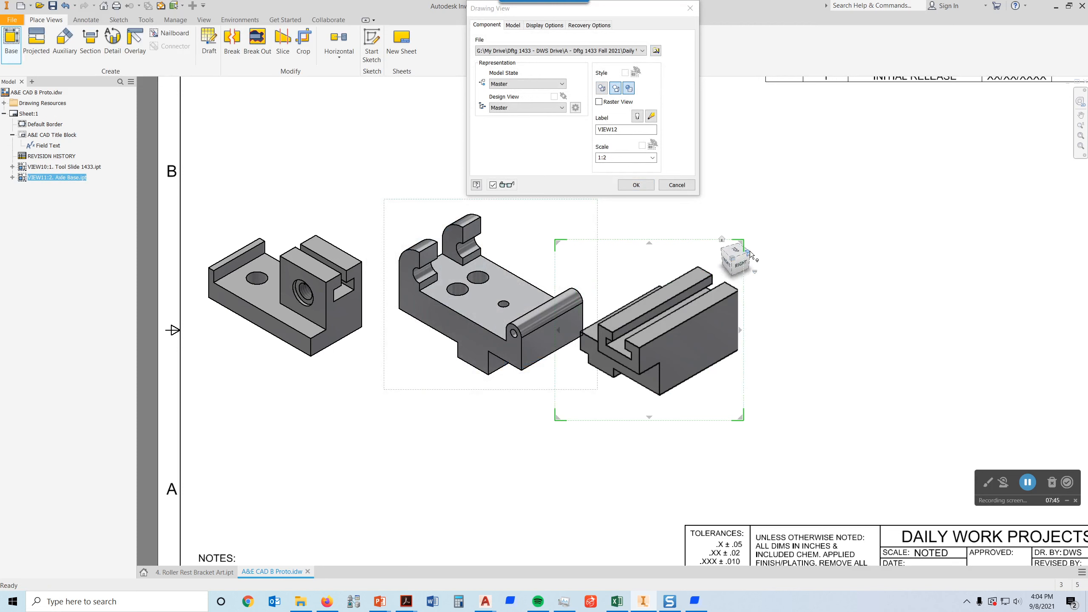
left_click(750, 255)
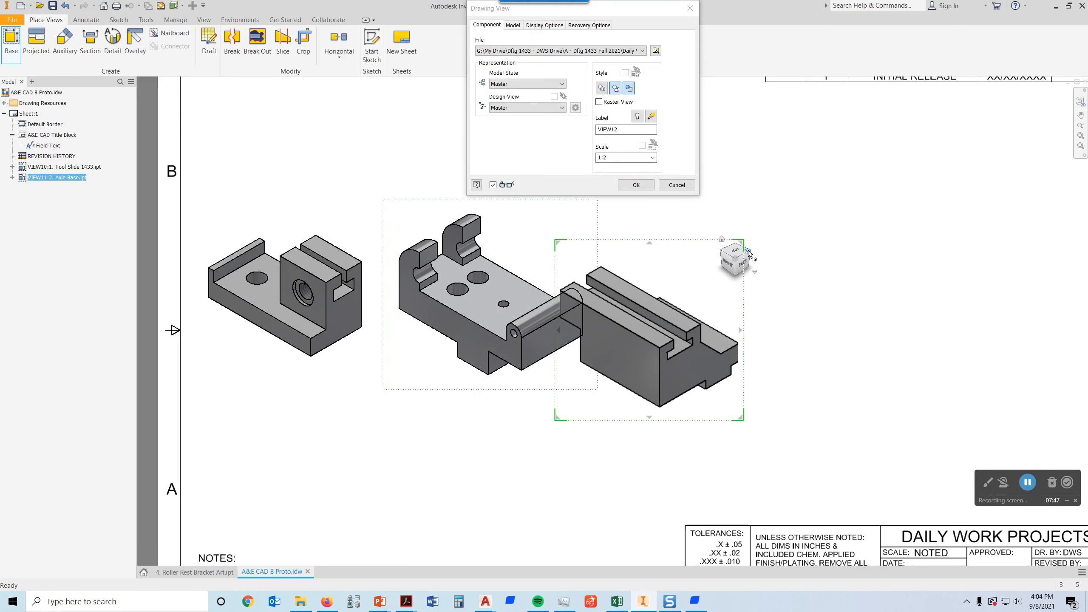
left_click(749, 252)
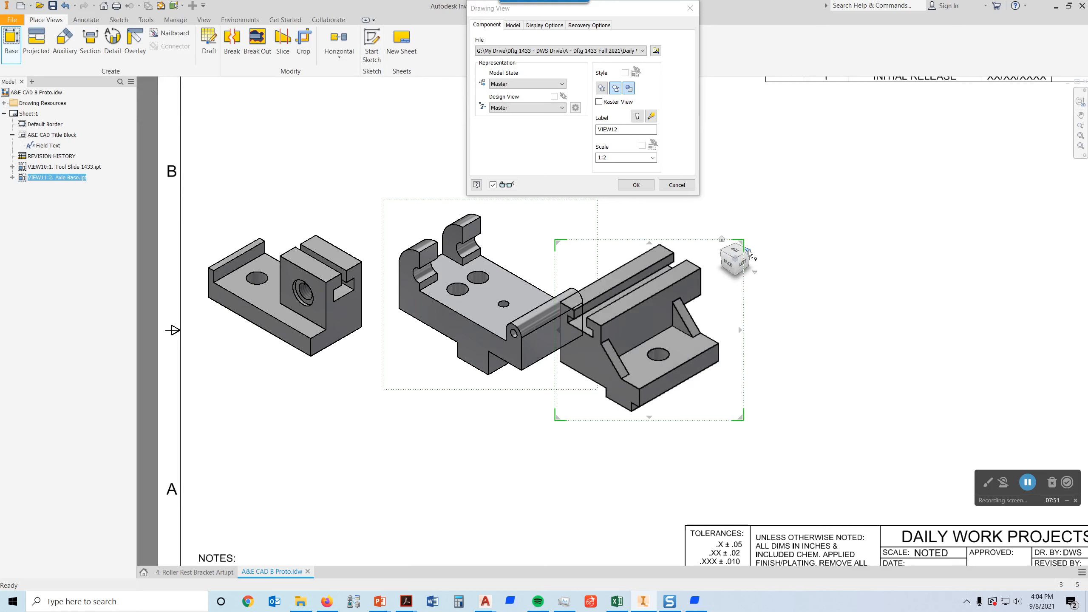
left_click(749, 253)
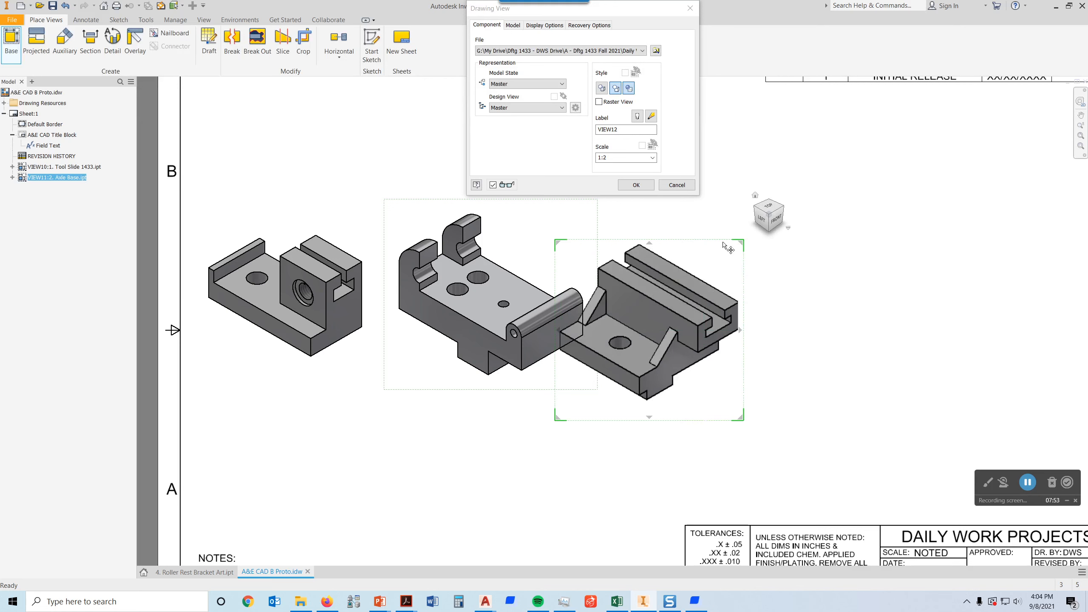
left_click_drag(712, 245, 778, 228)
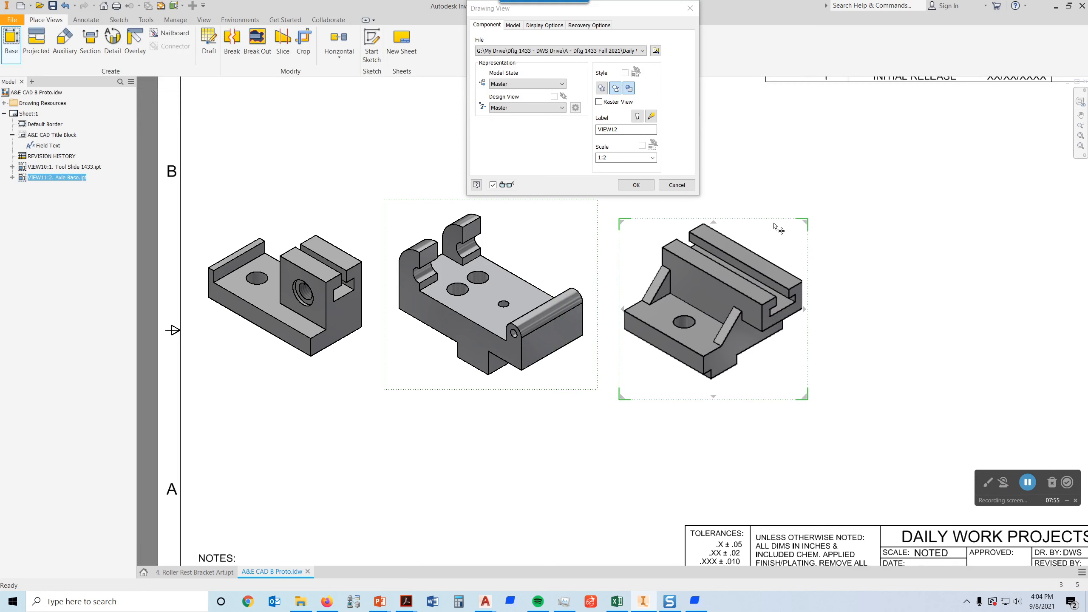
Create the post block view with a shaded style and nudge it slightly up beside the axle base.
left_click(629, 90)
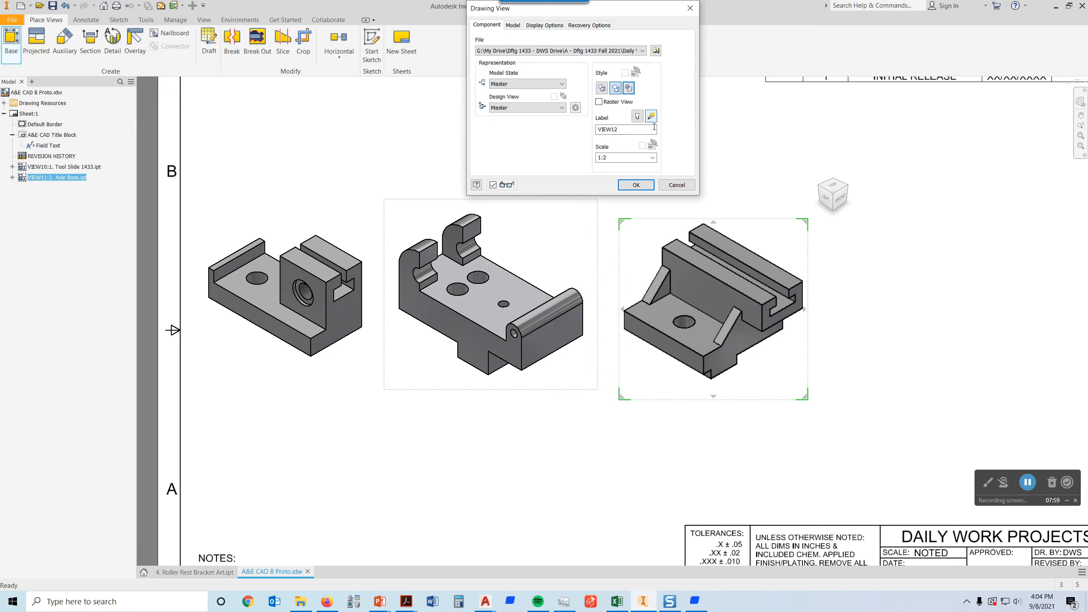
left_click(636, 185)
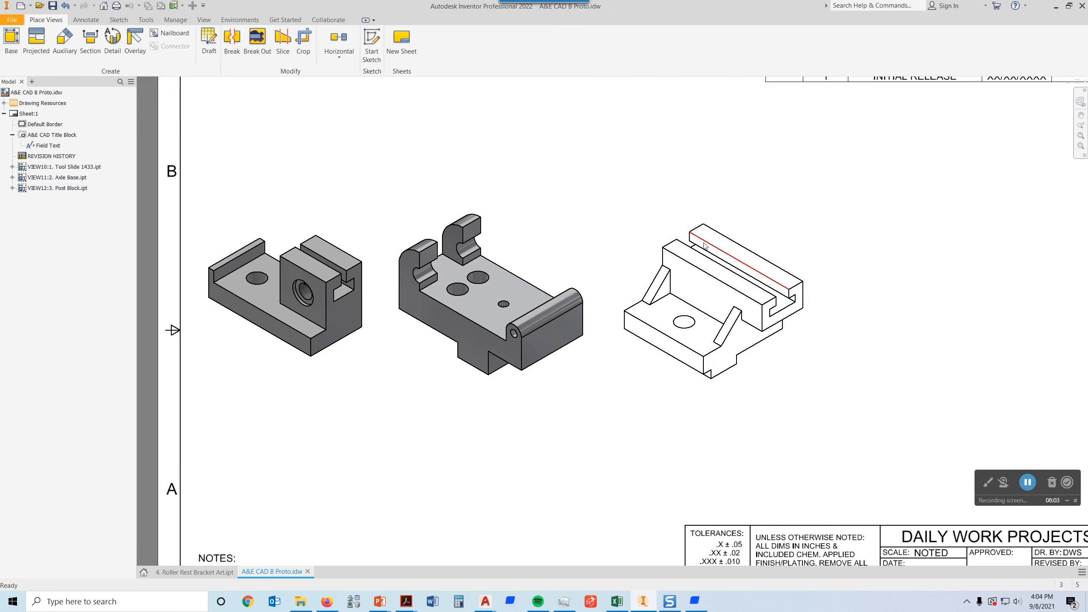
double_click(728, 225)
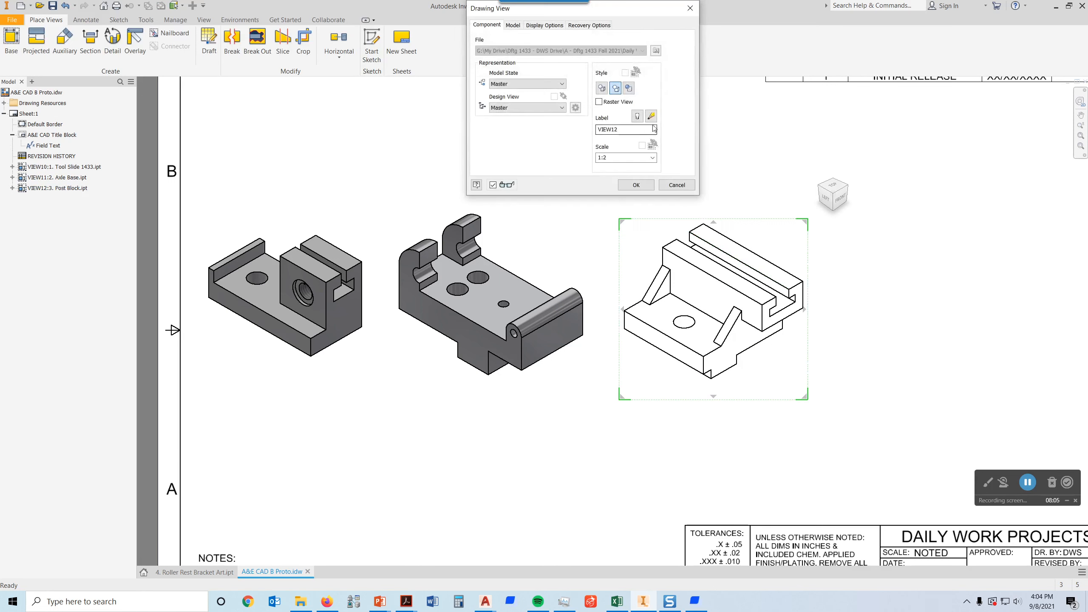
left_click(628, 88)
left_click(636, 185)
left_click_drag(762, 216, 766, 207)
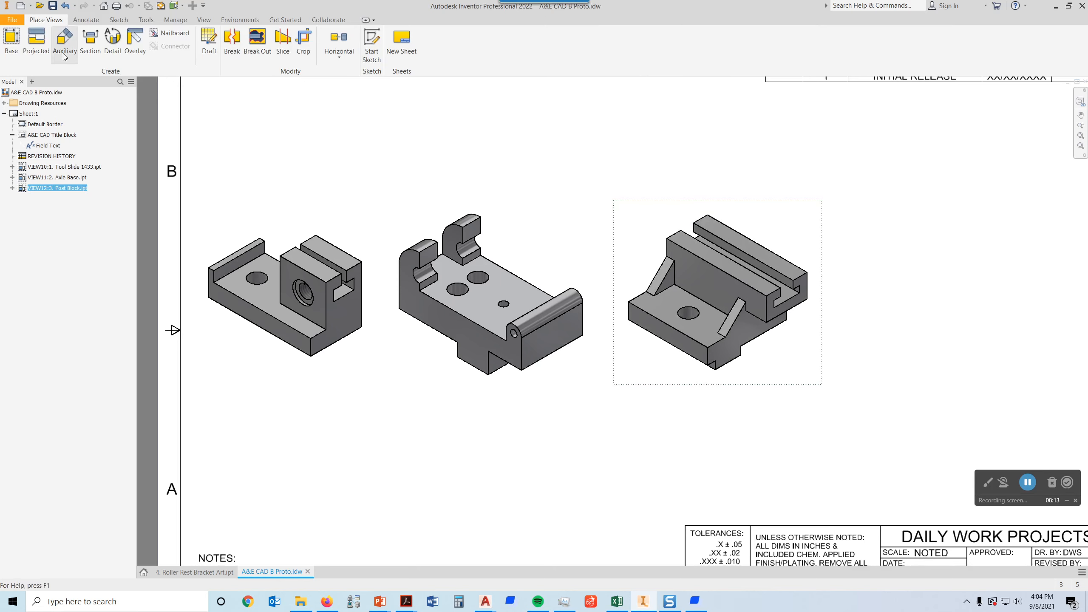
Start a base view and choose 4. Roller Rest Bracket Art.ipt as its model file.
left_click(13, 38)
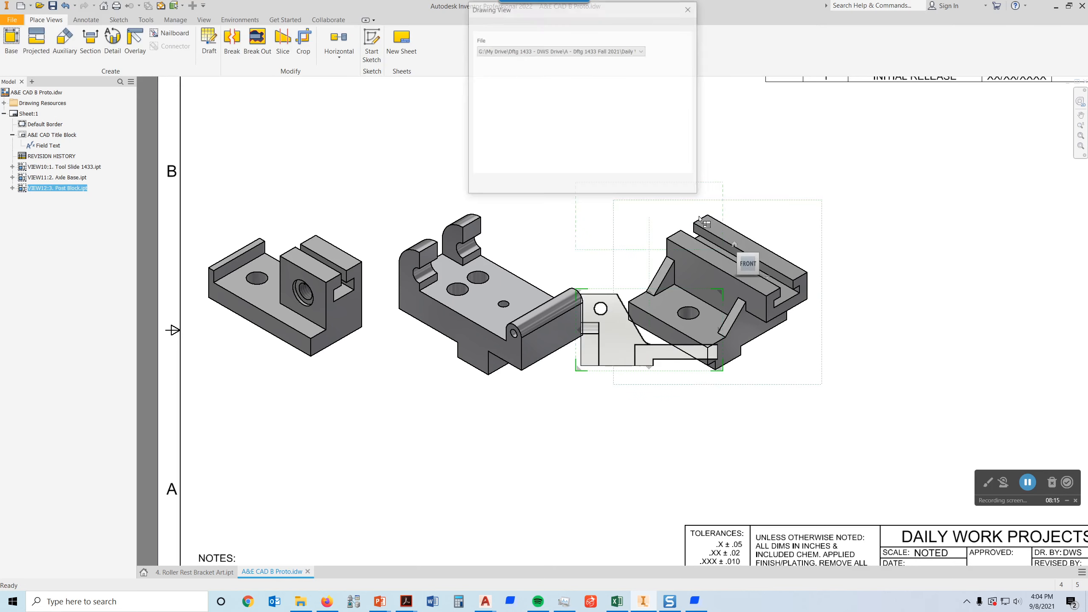
left_click(656, 51)
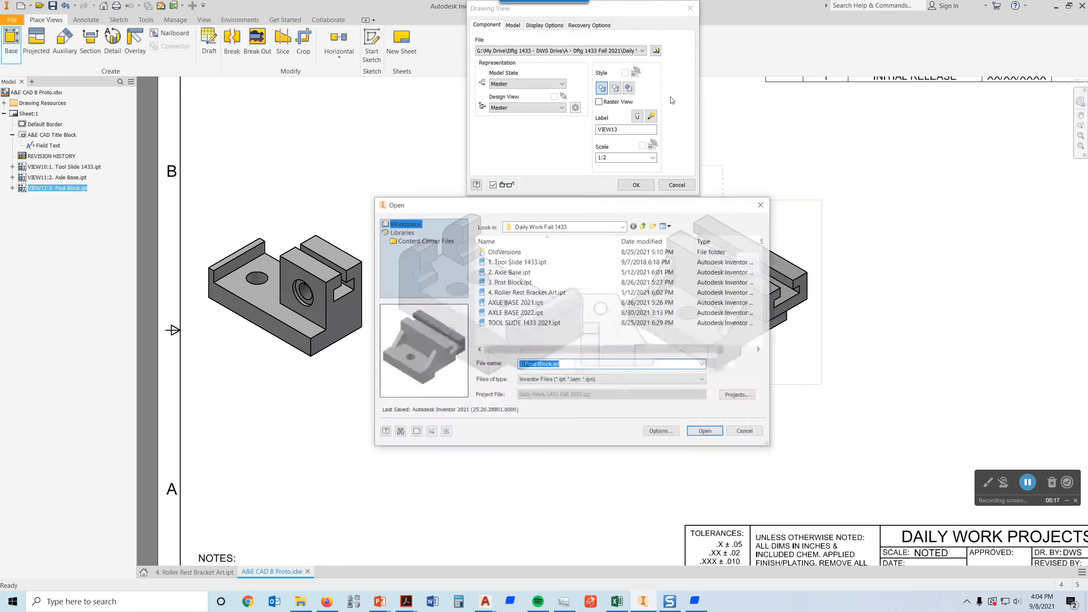
left_click(527, 293)
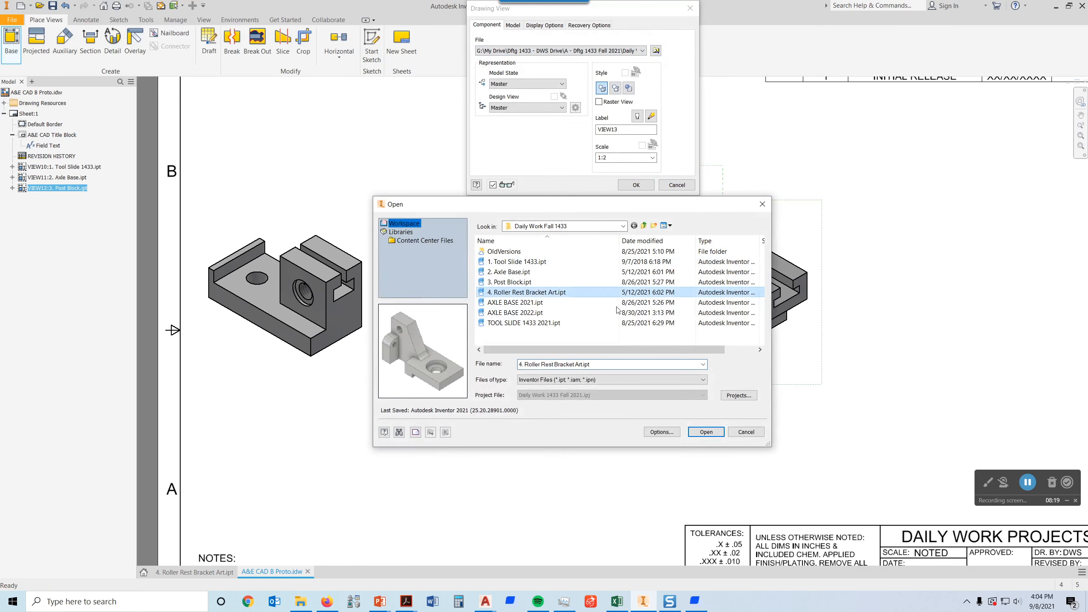
left_click(706, 432)
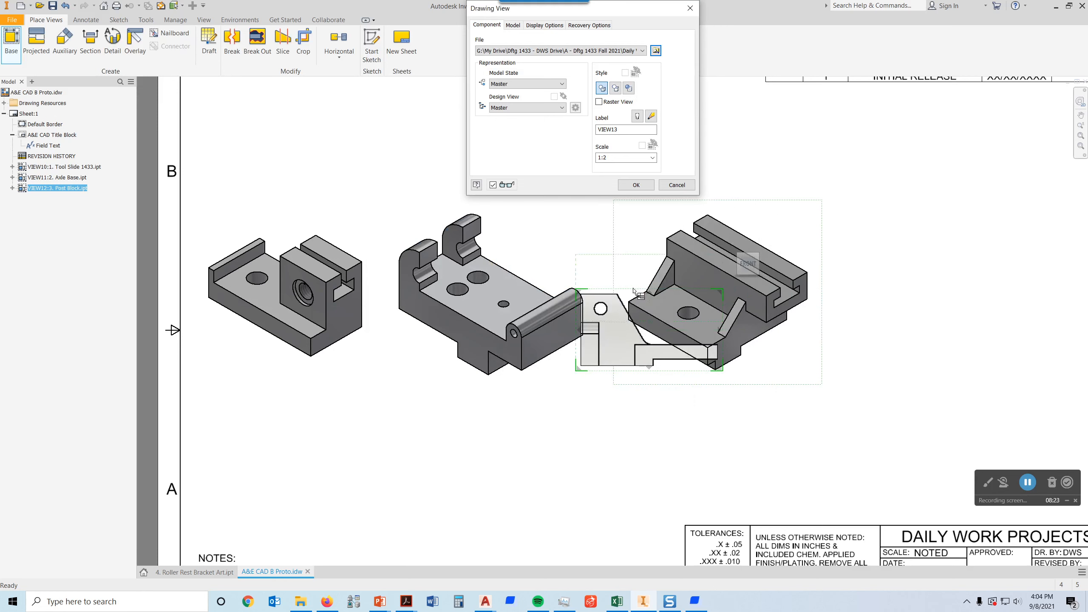
Position the roller rest bracket view to the right of the post block and create it shaded at a scale of 3=4.
left_click_drag(634, 293, 931, 259)
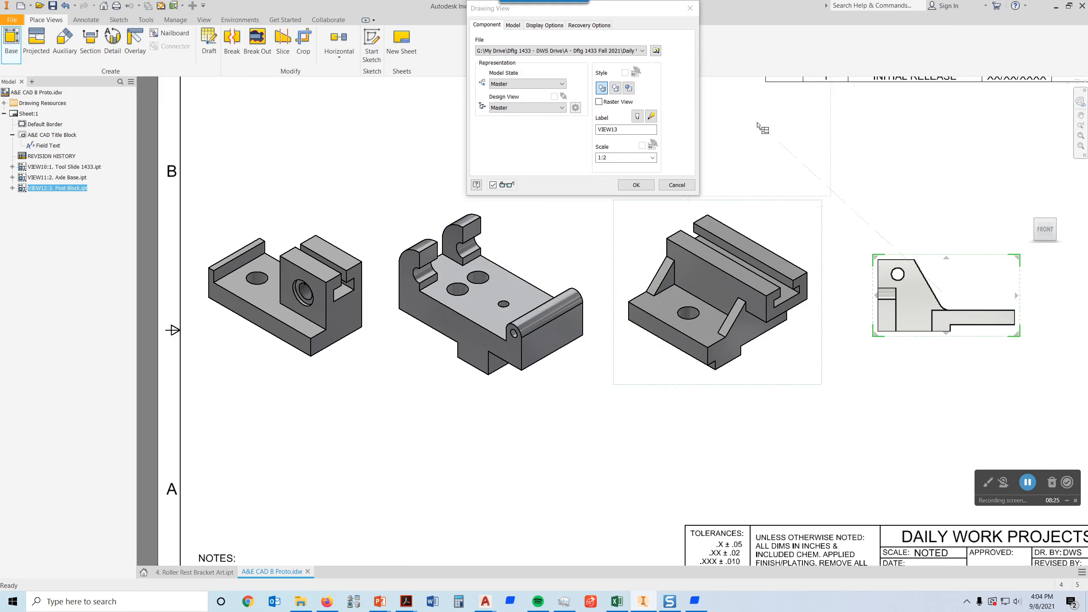
left_click(628, 89)
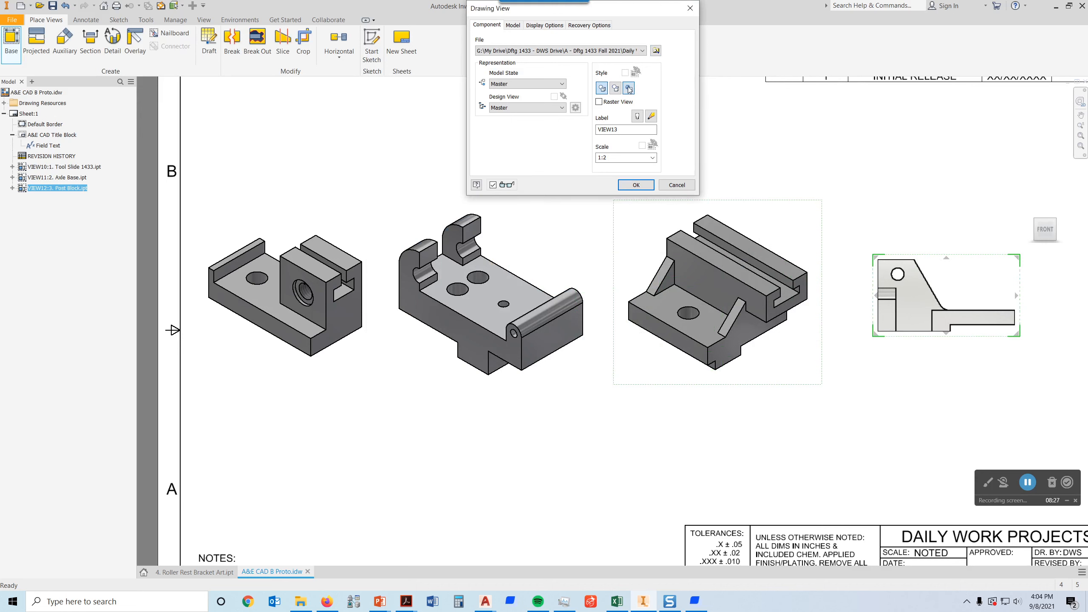
left_click(617, 156)
type("3:4")
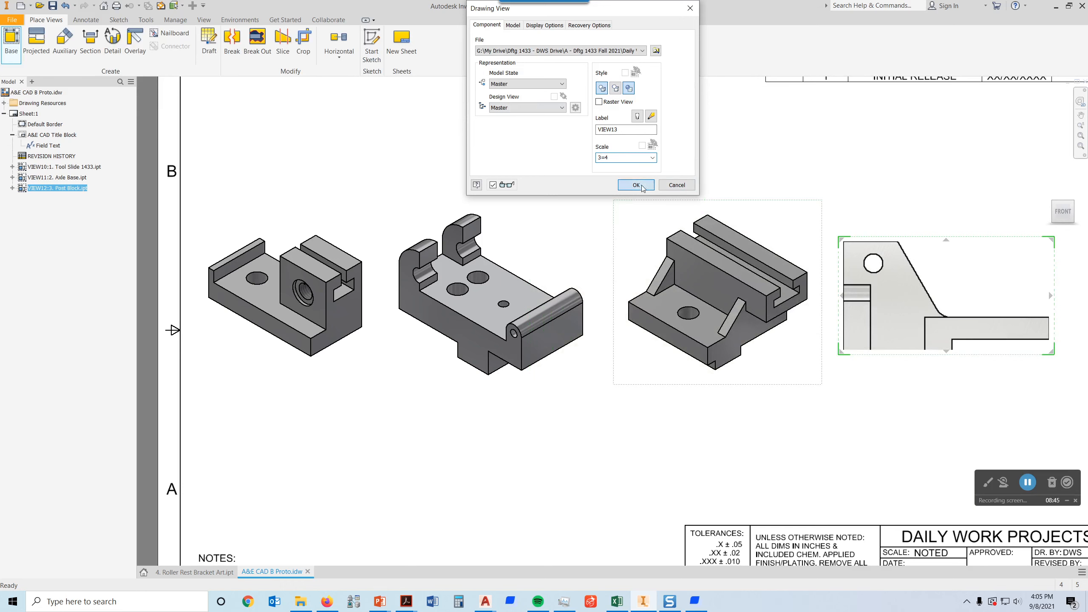
left_click(636, 185)
Reorient the roller rest bracket view to the isometric corner between the top, front and right faces.
middle_click_drag(984, 279, 881, 287)
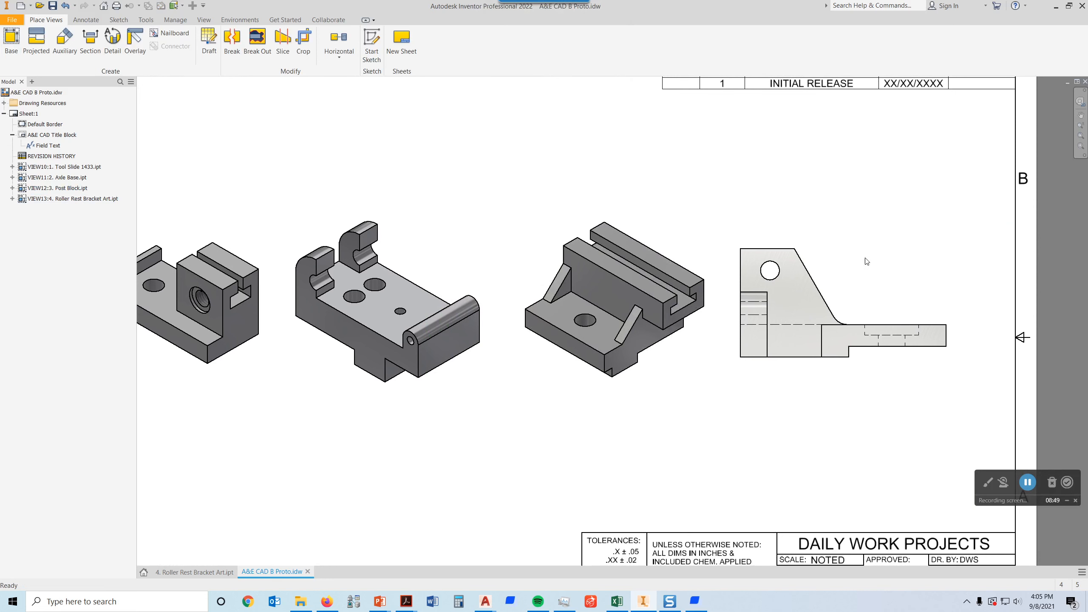
double_click(860, 246)
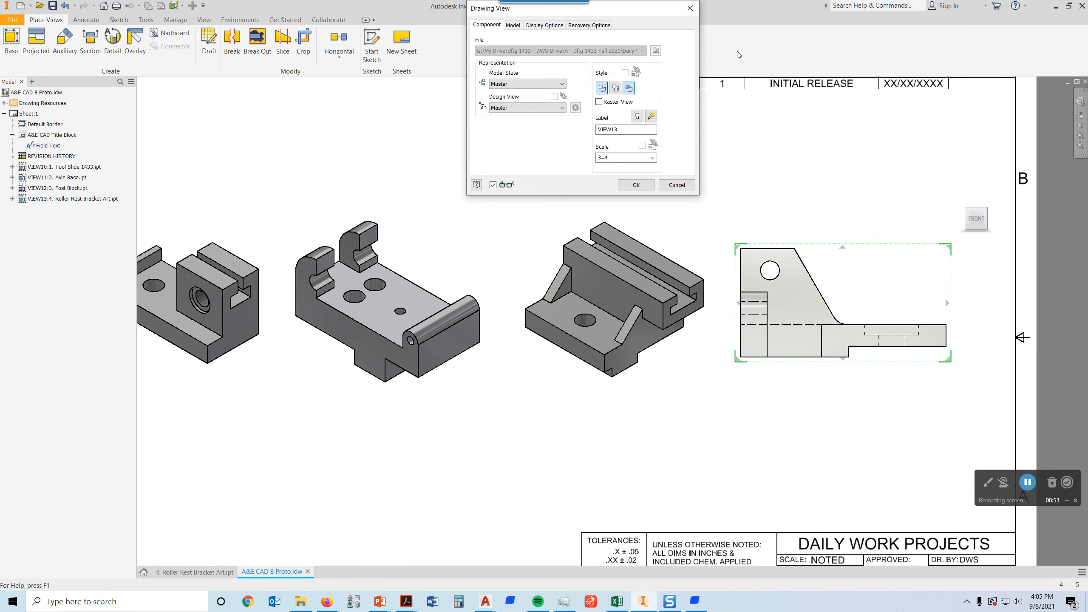
mouse_move(977, 215)
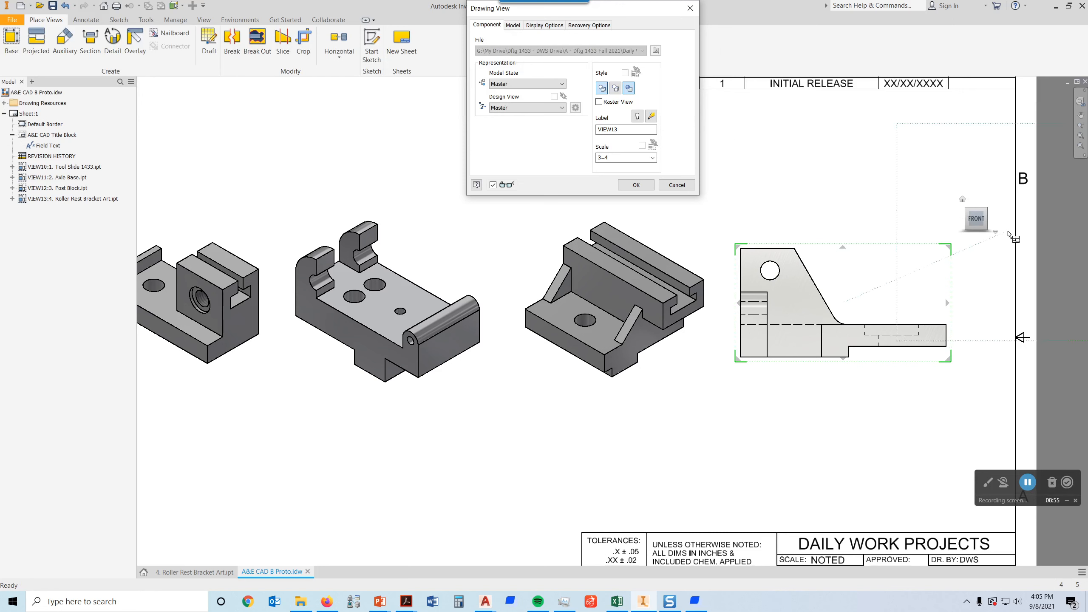
left_click(985, 209)
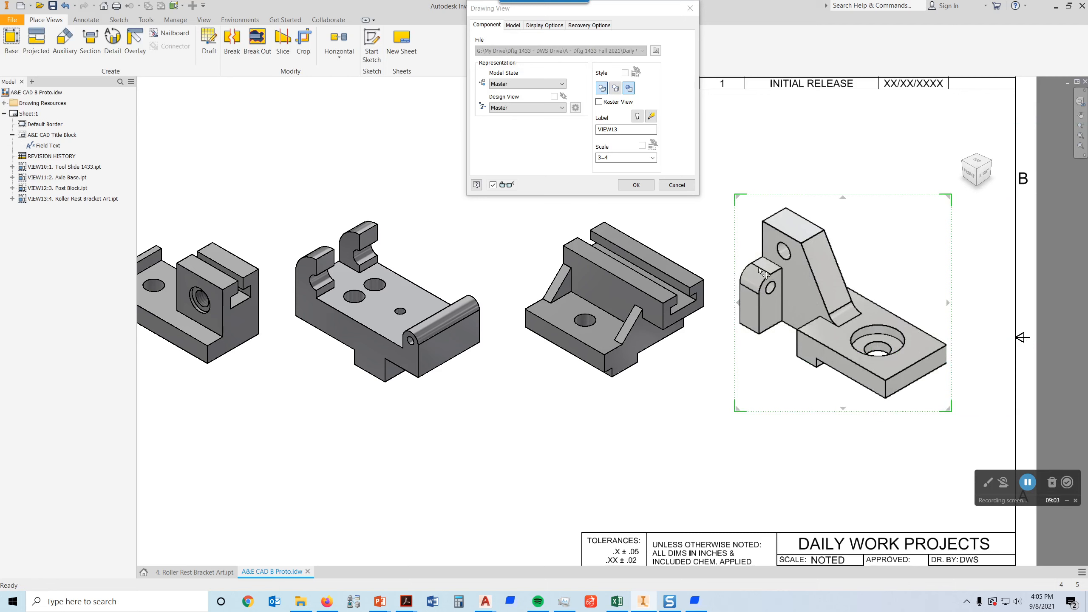
left_click(555, 26)
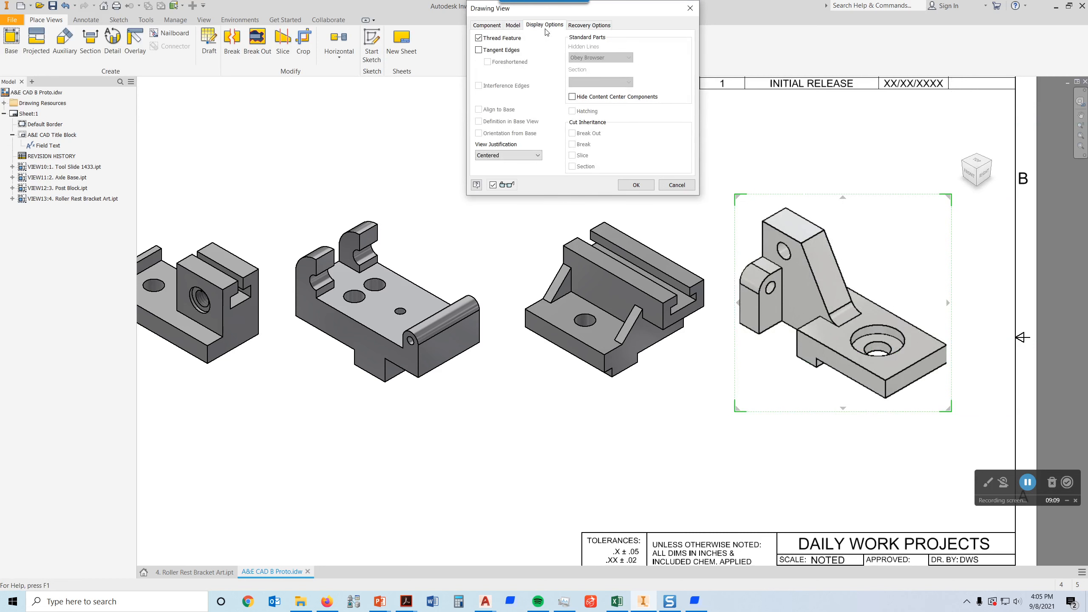
left_click(479, 51)
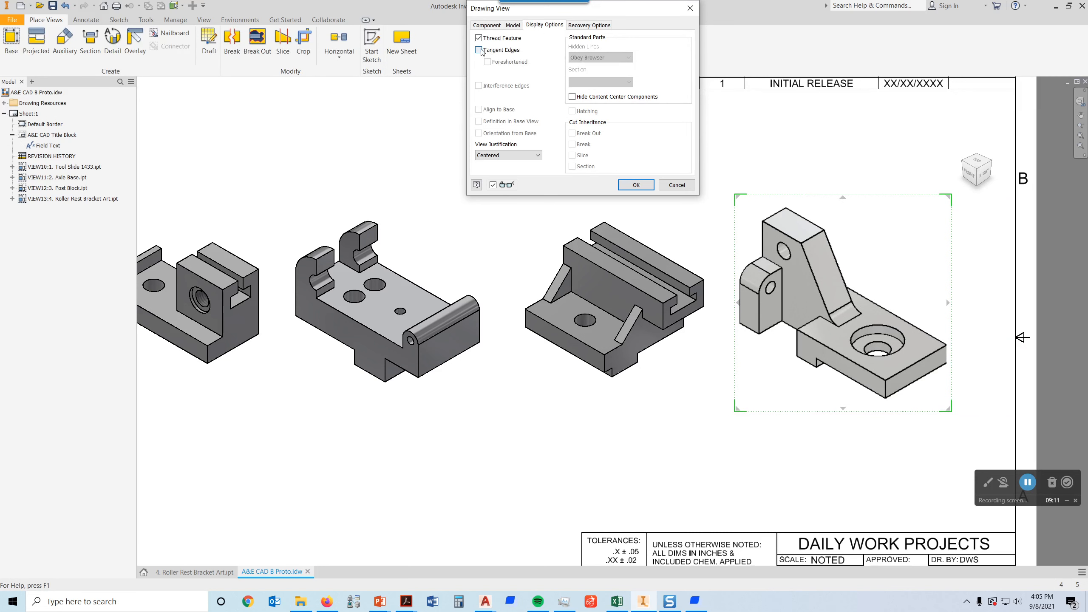
left_click(642, 186)
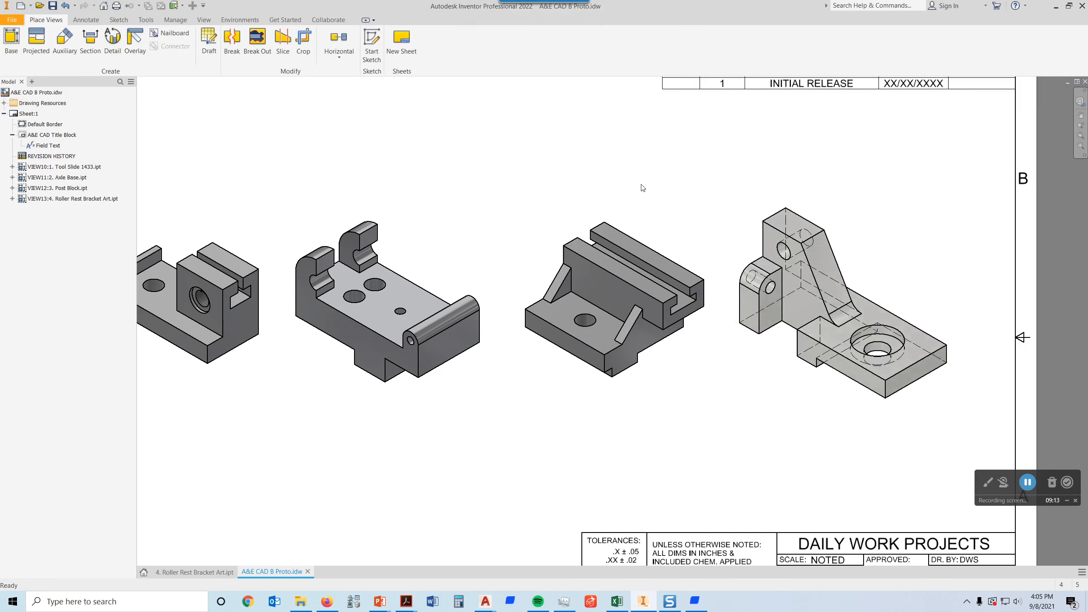
Edit the roller rest bracket view to remove hidden lines, keeping it shaded with tangent edges off.
double_click(882, 299)
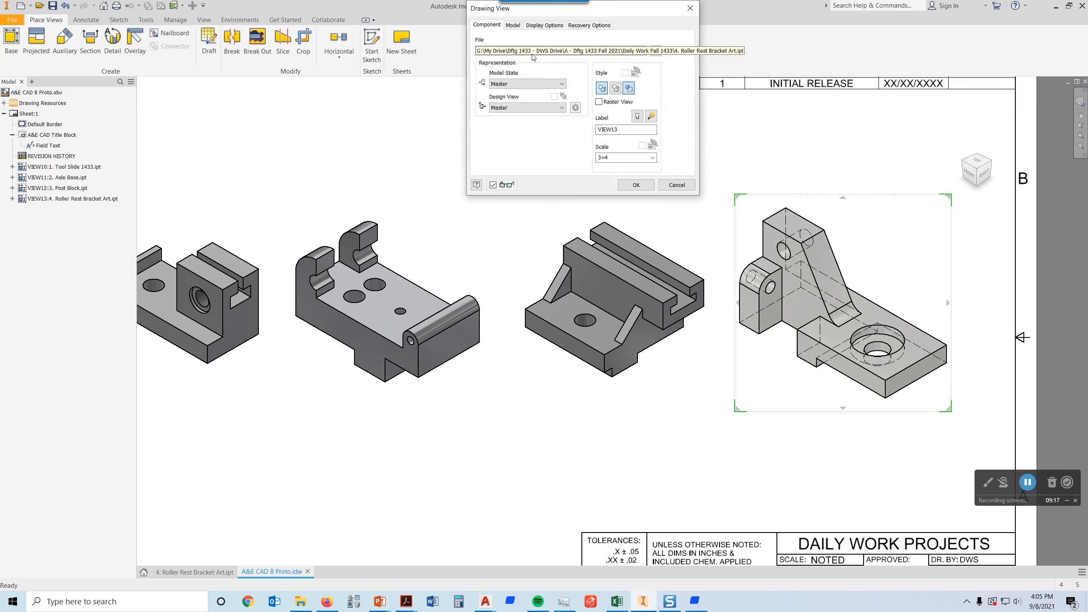
left_click(545, 25)
left_click(479, 50)
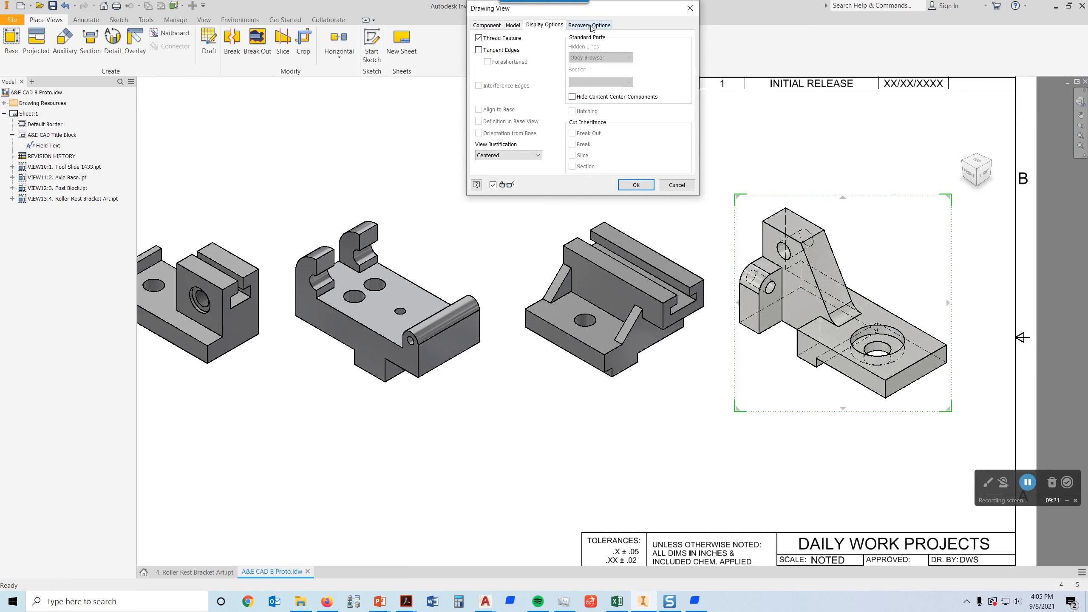
left_click(488, 26)
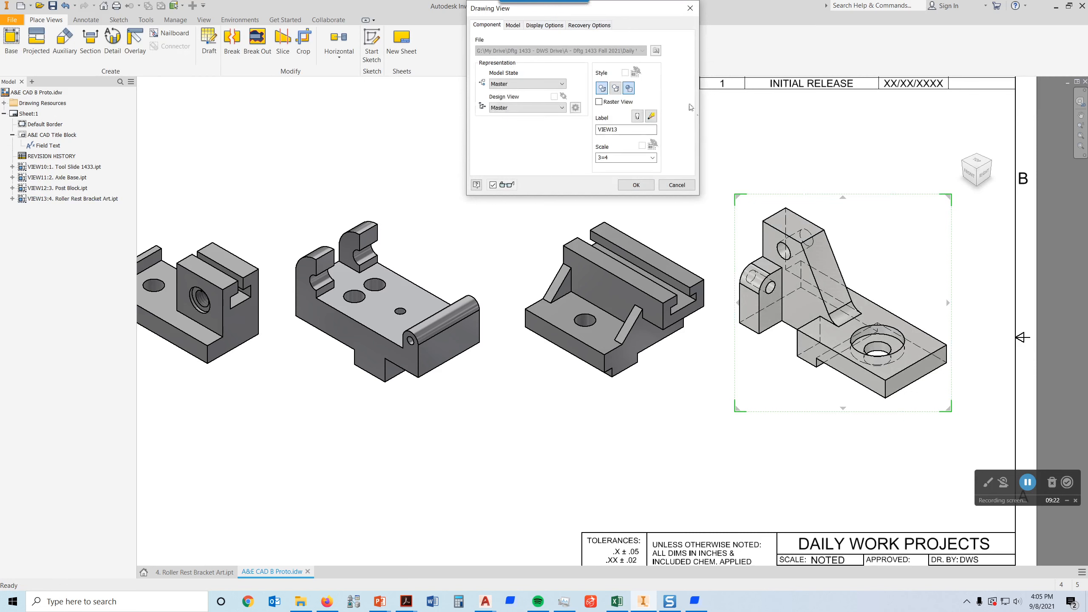
left_click(616, 88)
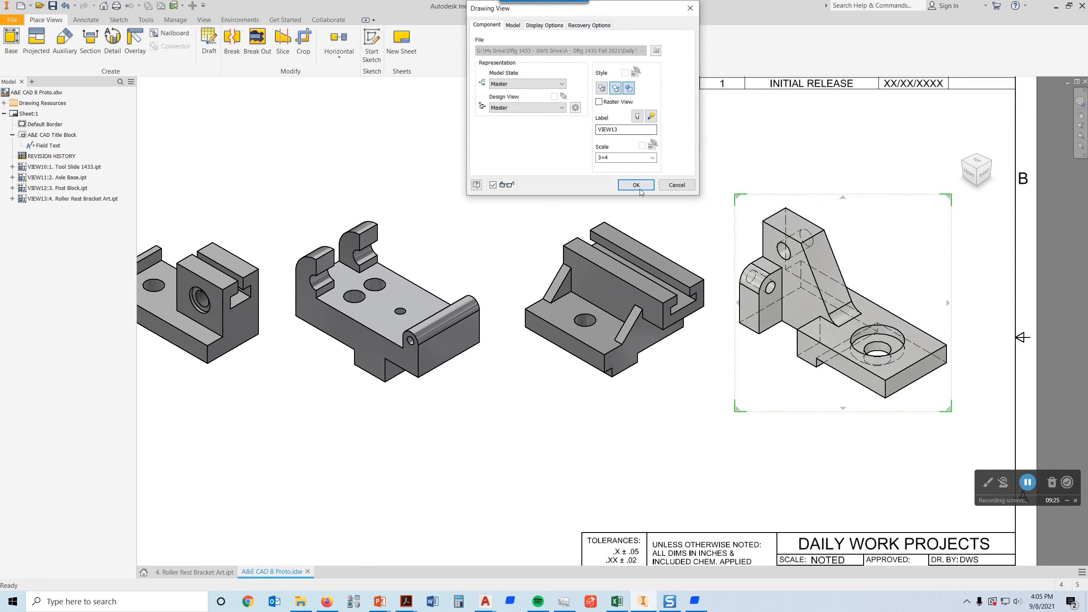
left_click(512, 26)
left_click(546, 25)
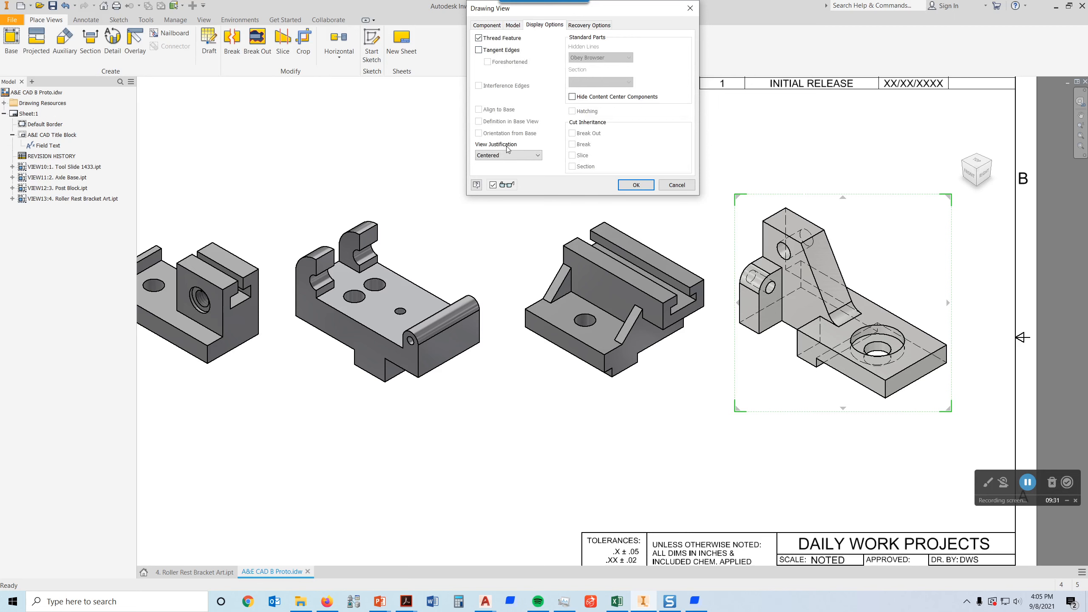
left_click(637, 186)
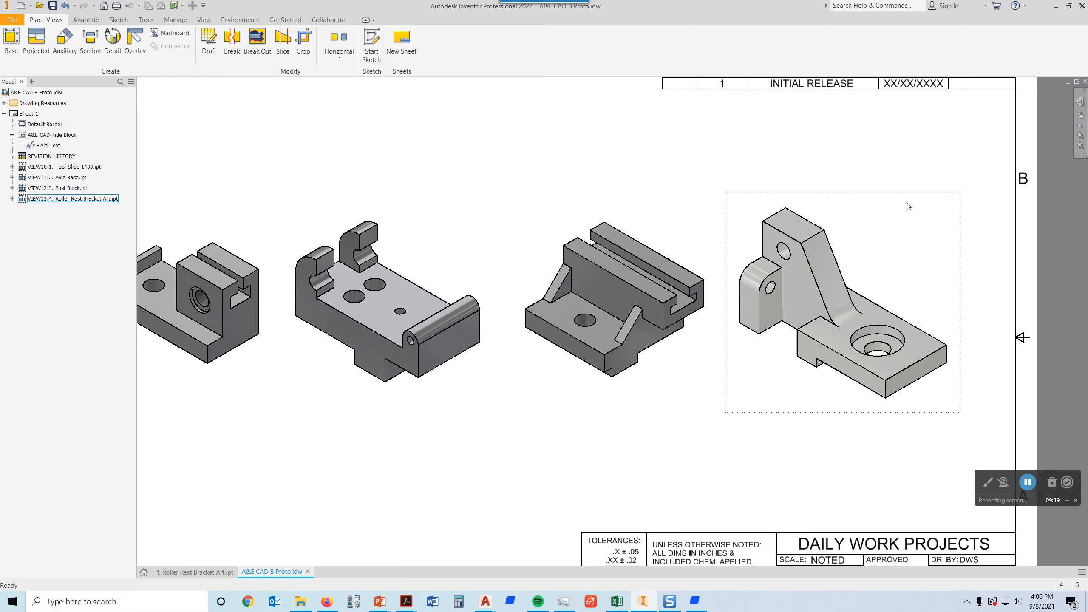
Nudge the roller rest bracket view slightly up and toward the sheet's right border.
right_click(812, 243)
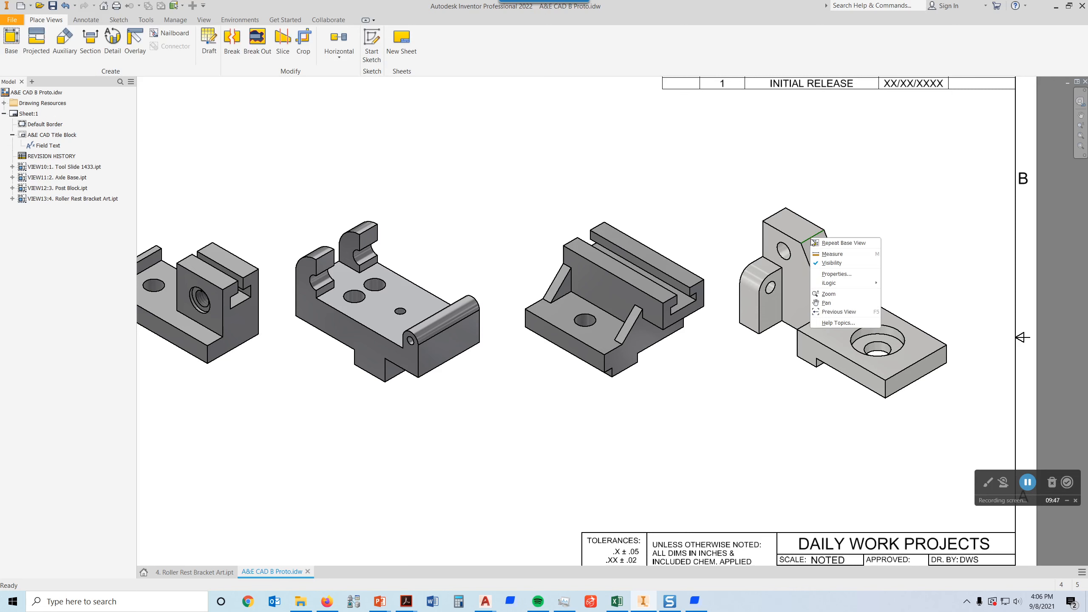
left_click(853, 208)
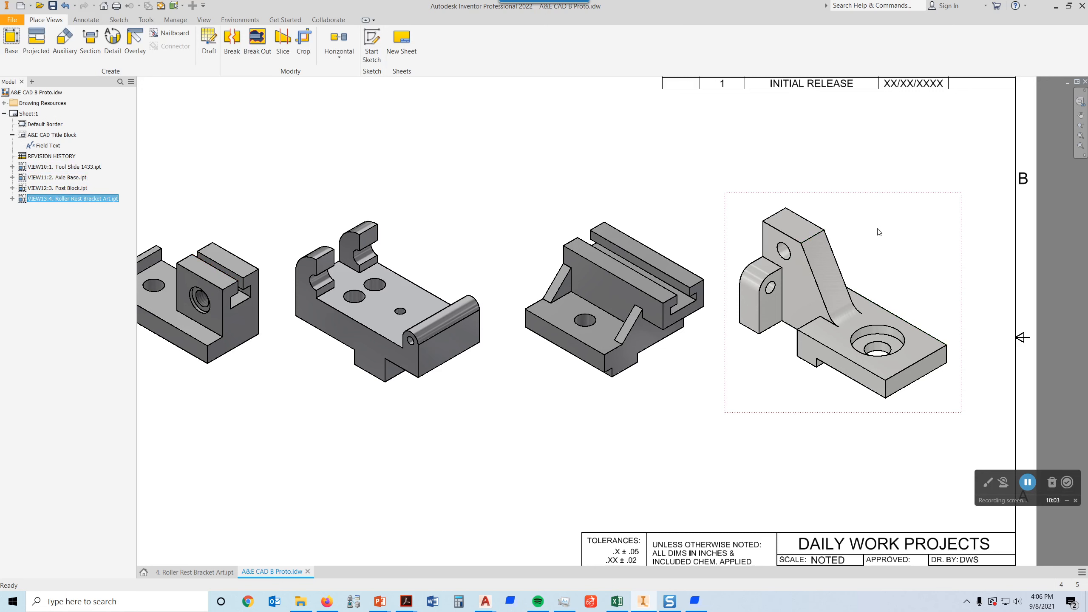
left_click_drag(892, 200, 921, 192)
Shift the post block view slightly right to even out its spacing between the axle base and roller rest bracket.
scroll(848, 424, "up", 3)
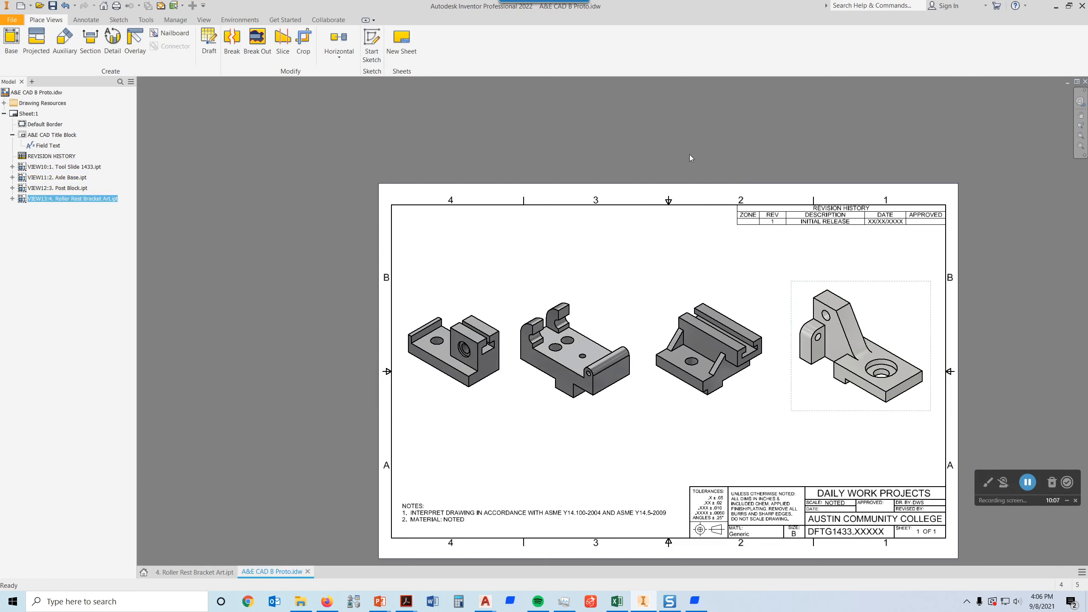
scroll(707, 226, "down", 5)
scroll(707, 220, "up", 4)
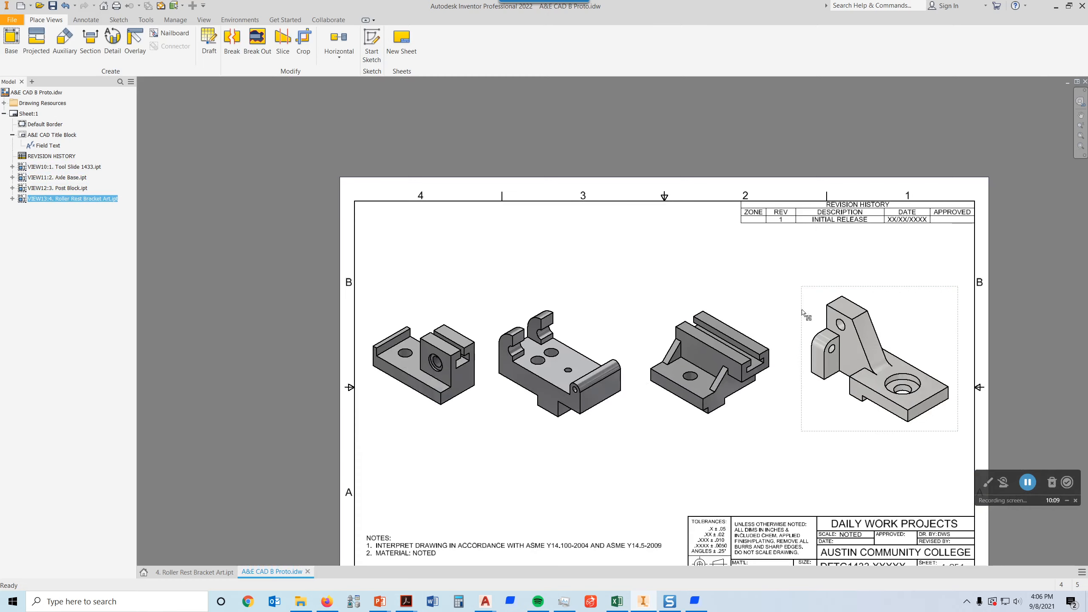
left_click(755, 339)
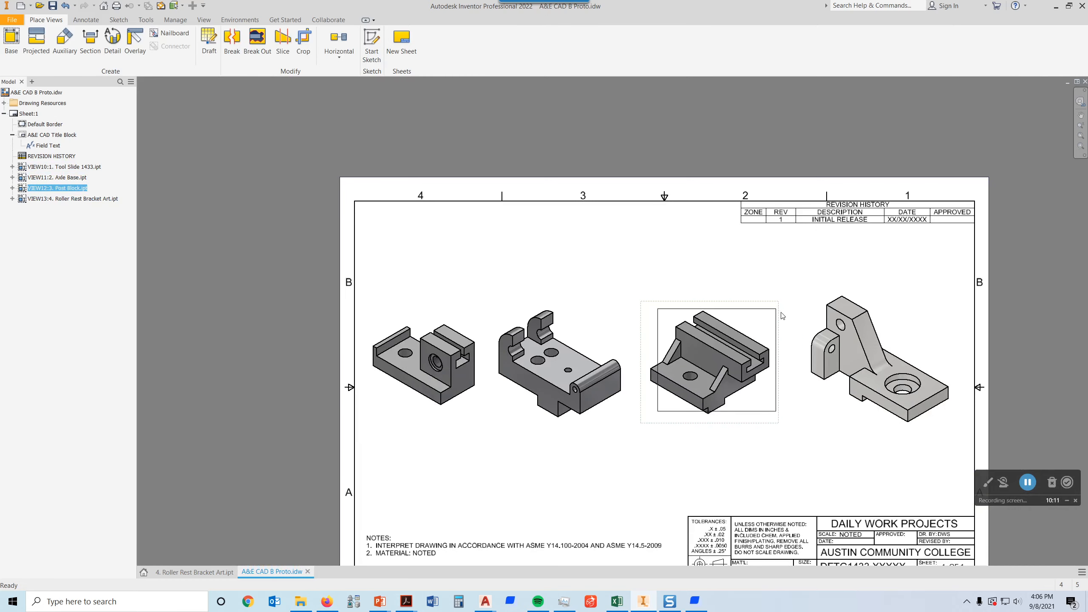
left_click_drag(783, 316, 792, 318)
left_click(665, 236)
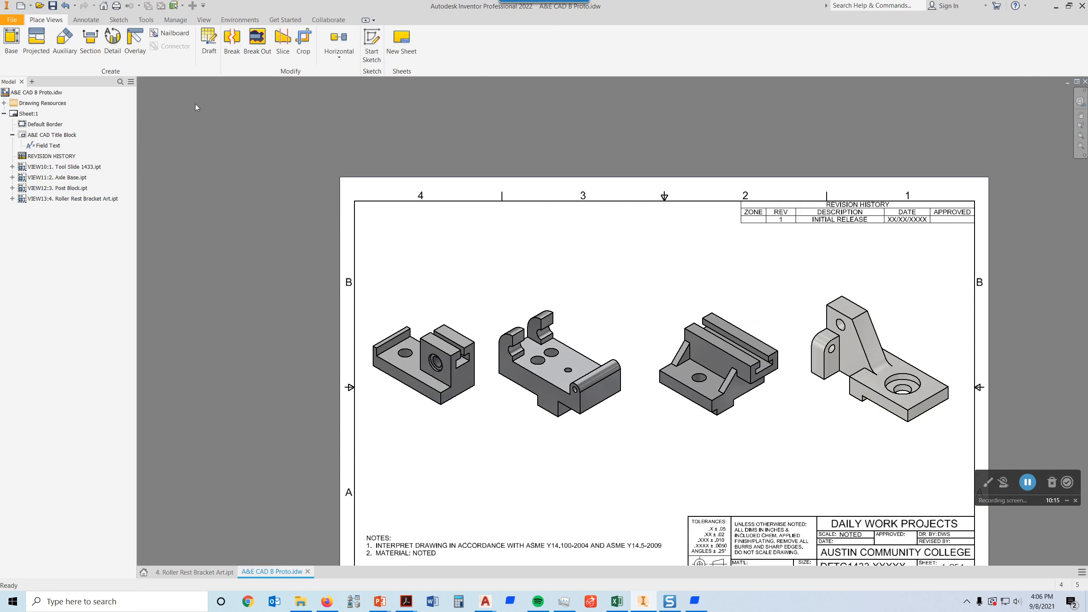
Create a text box above the tool slide view and enter TOOL SLIDE 1433 as its first line.
left_click(89, 22)
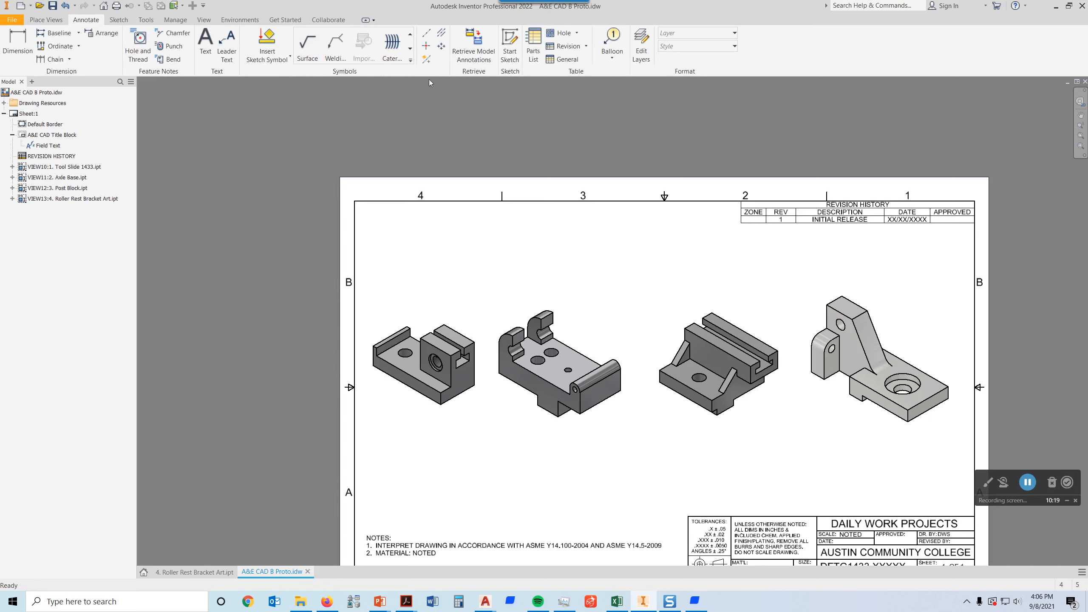
left_click(206, 43)
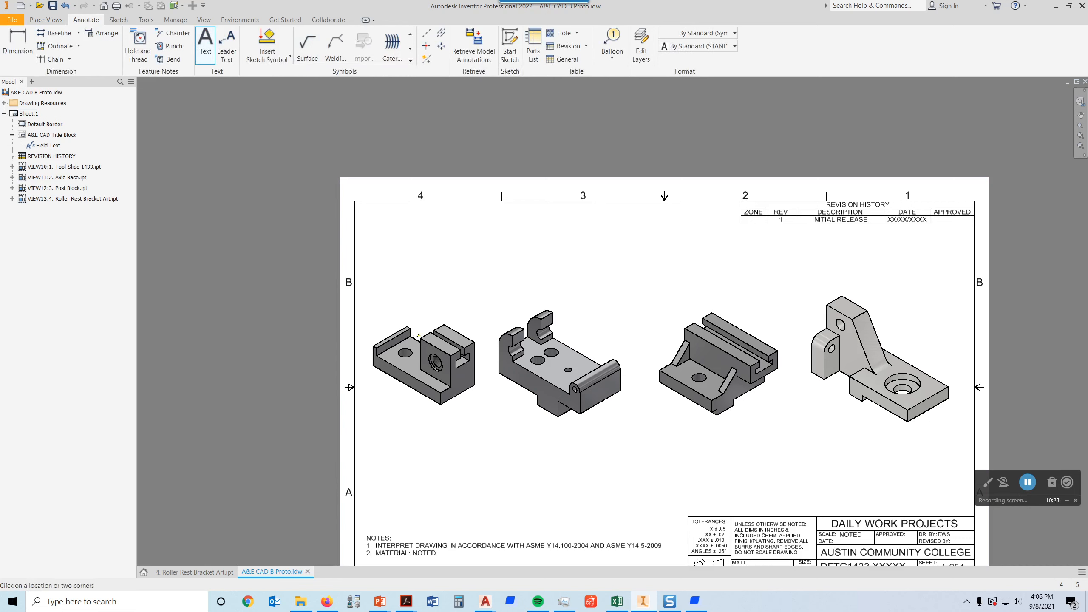
left_click_drag(376, 270, 485, 314)
left_click(486, 315)
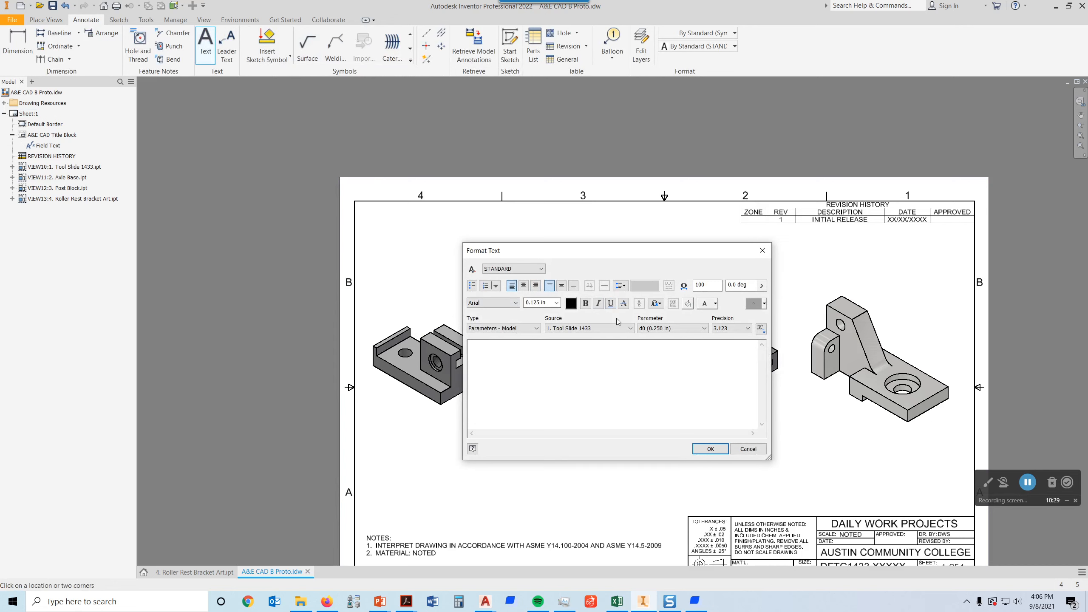
type("t")
key("BackSpace")
type("TOOL SLIKE")
key("BackSpace")
key("BackSpace")
type("DE 1433")
key("Return")
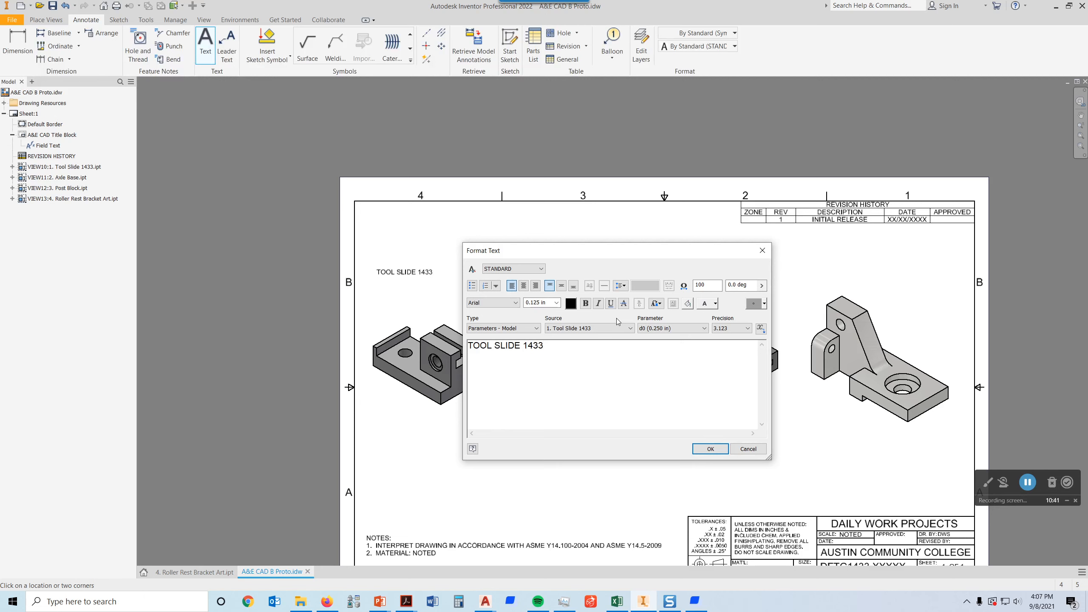
Add the lines "NOTE: 1. SCALE 1=2" and "2. MATERIAL - 1020 STEEL" below the title, aligning the two numbers.
type("NOTE")
type(":")
type(" 1.")
type(" SCALE ")
type("1")
type("=2         ")
type("  2.")
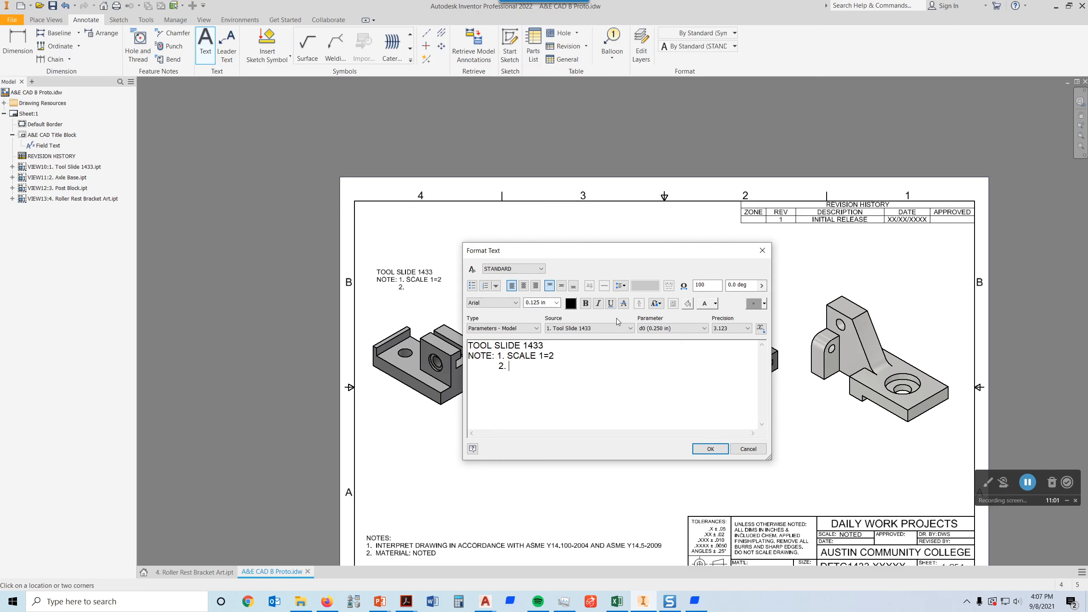
type(" MATERIAL - 1020 STEEL")
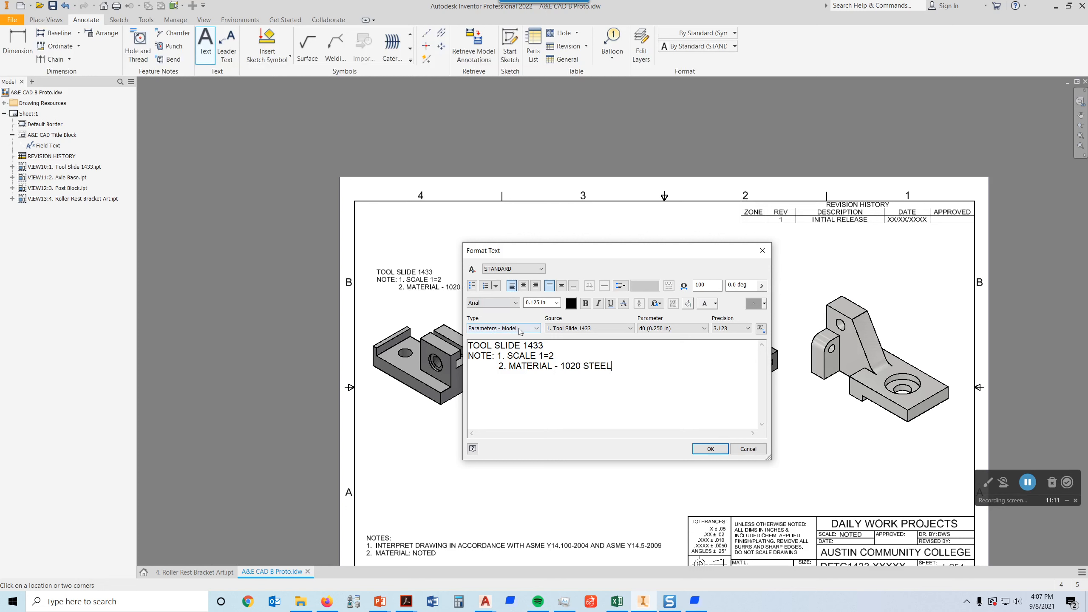
Set the text height of the TOOL SLIDE 1433 title line to 0.25 in and finish the note.
left_click_drag(612, 366, 468, 344)
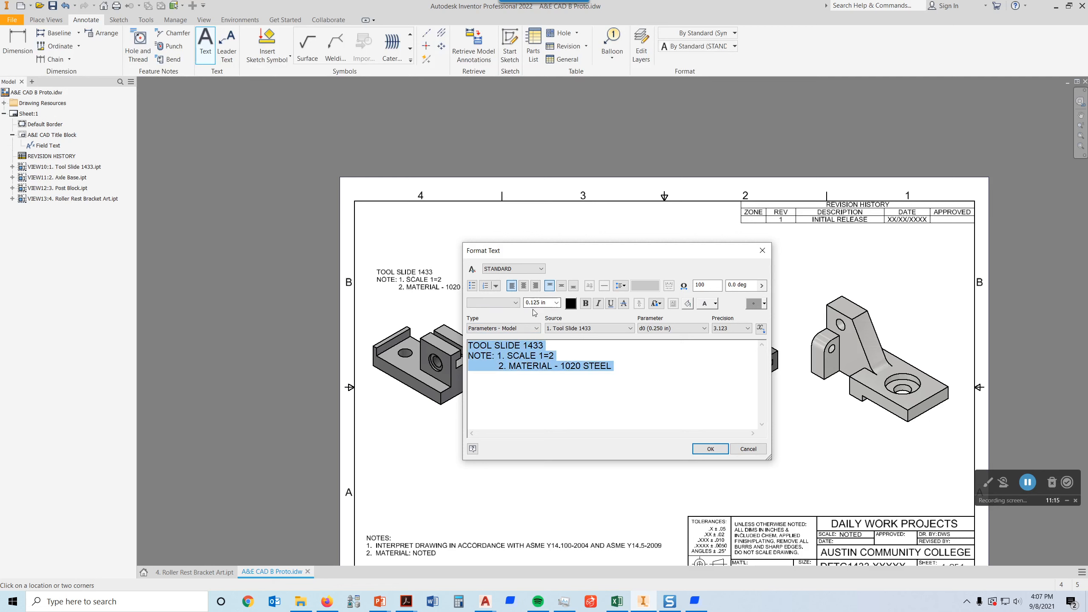
left_click(574, 350)
left_click_drag(544, 346, 465, 343)
left_click(556, 302)
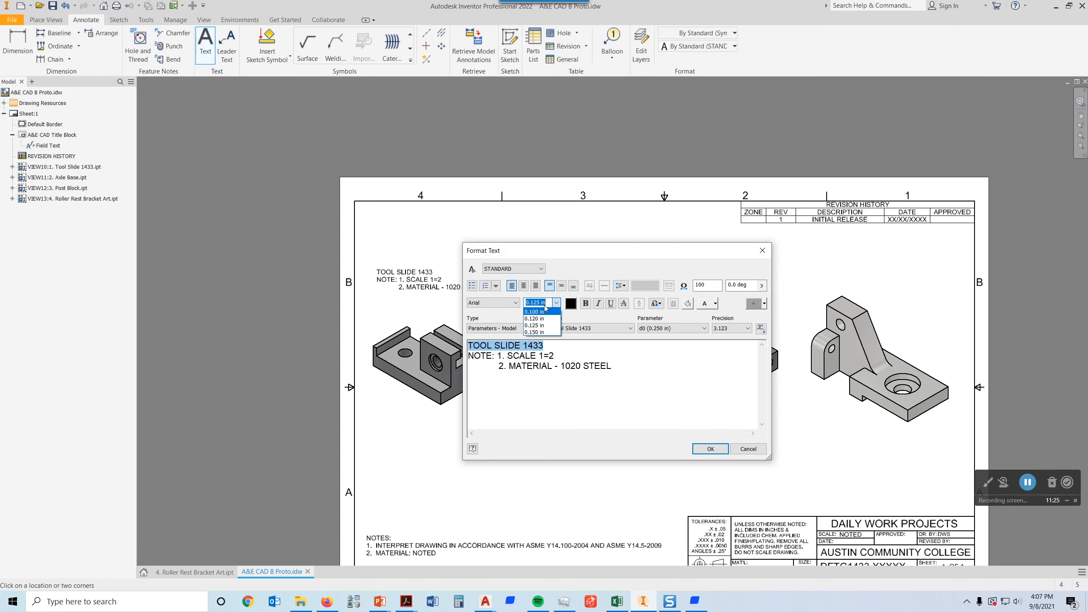
left_click(547, 303)
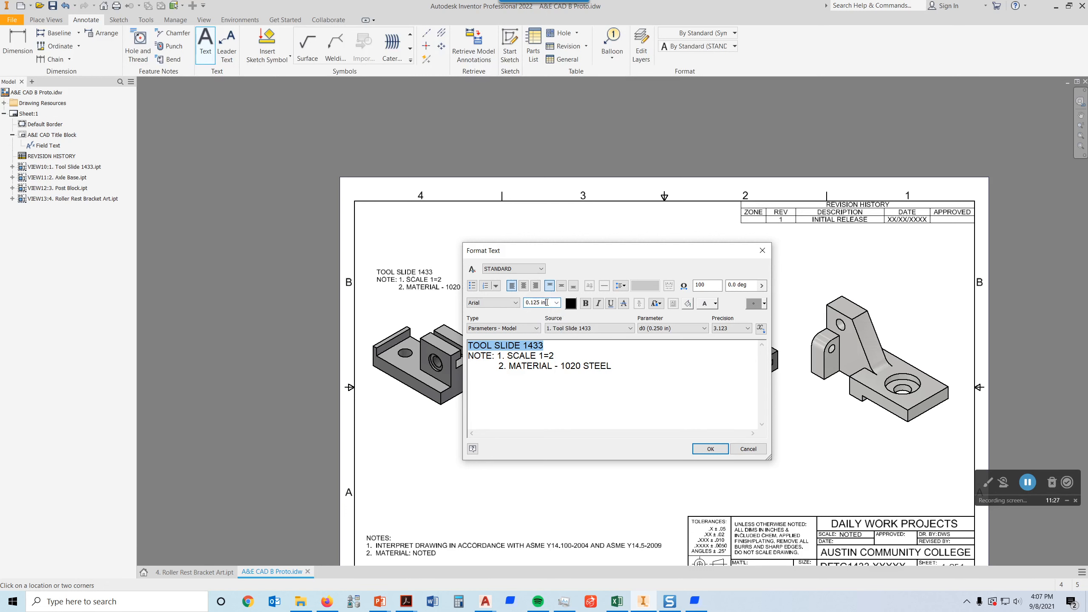
type(".25")
key("Return")
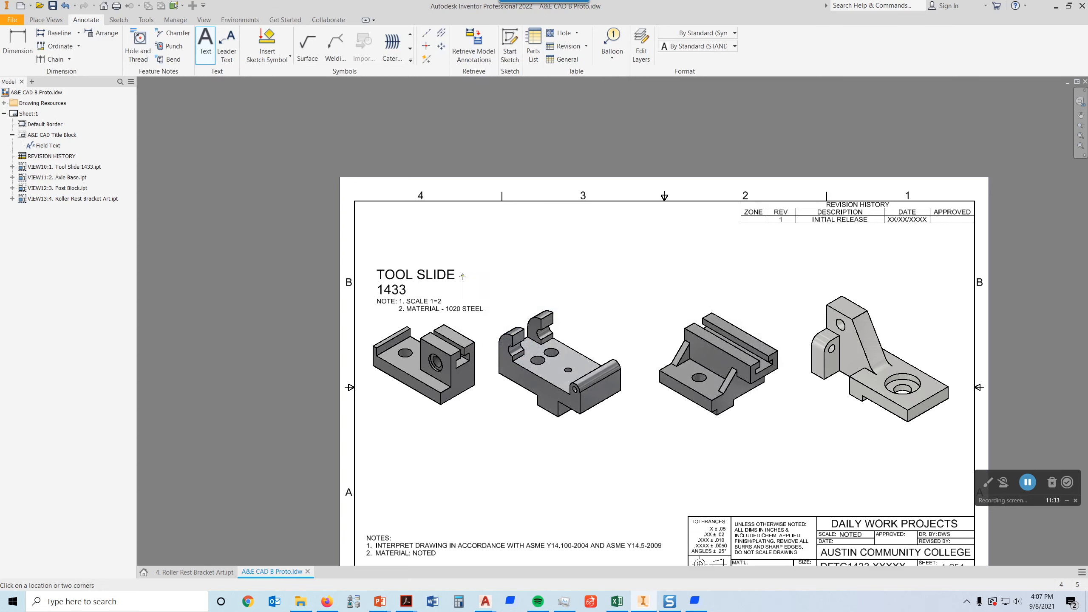
left_click(430, 278)
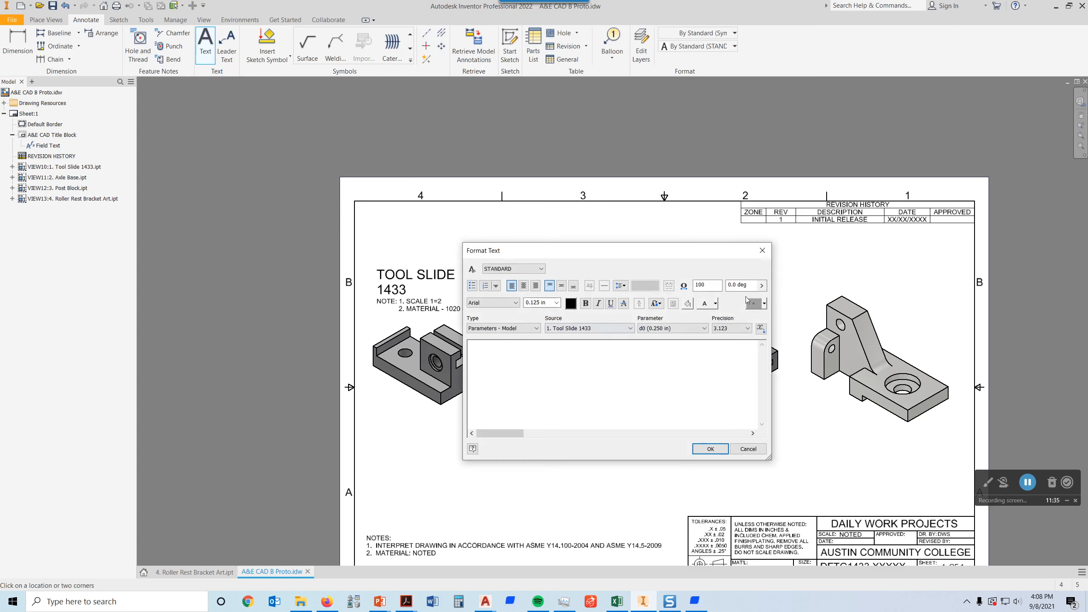
left_click(768, 250)
key("Escape")
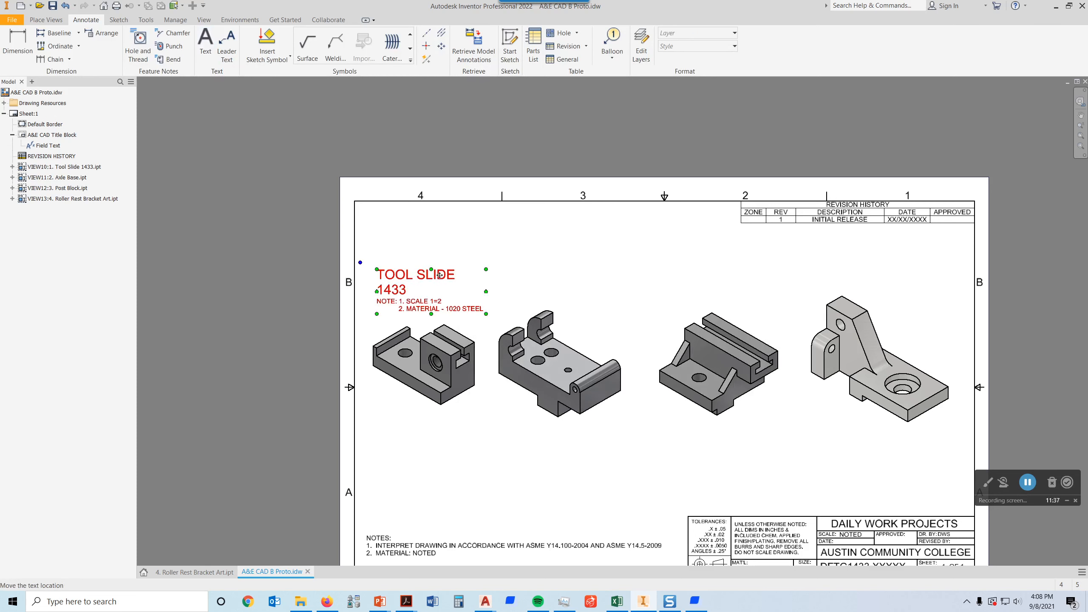
Widen the tool slide note's text box so its title fits on one line, and shift the note slightly down and left.
left_click(484, 292)
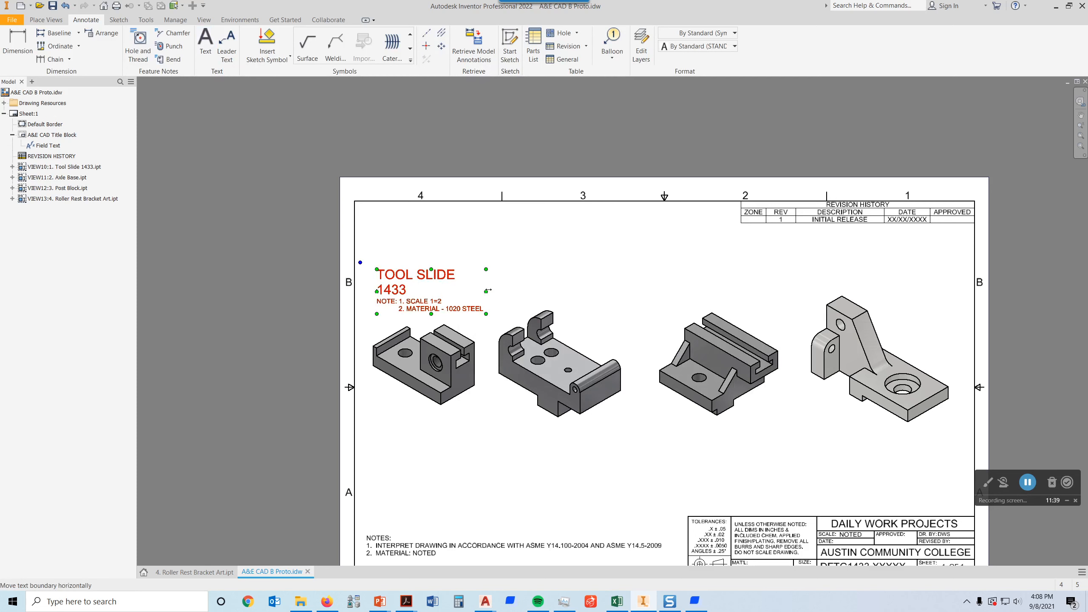
left_click_drag(487, 292, 507, 292)
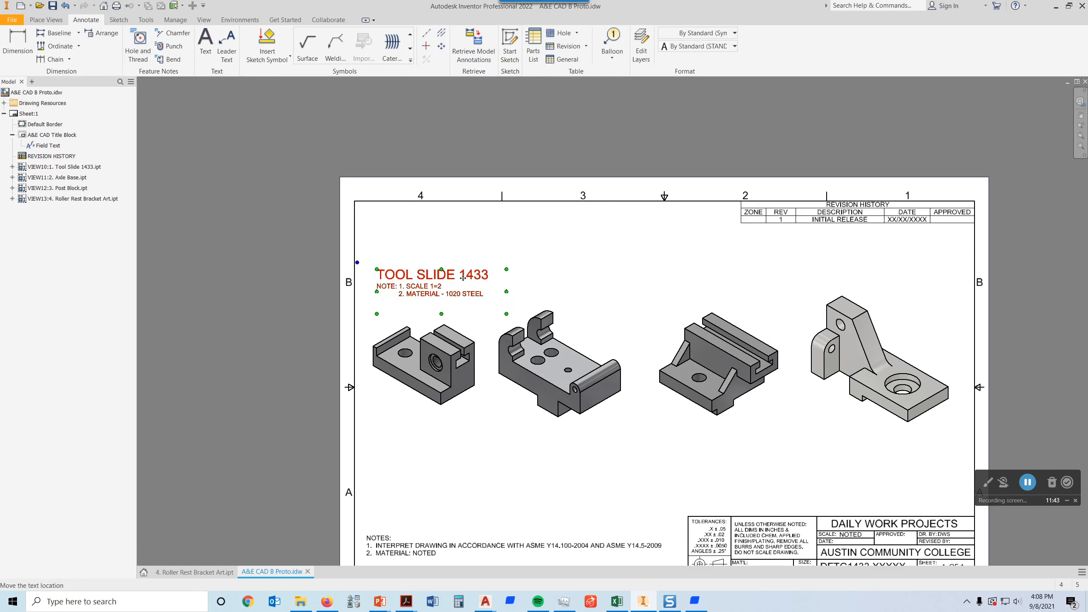
left_click_drag(467, 275, 459, 277)
left_click(984, 251)
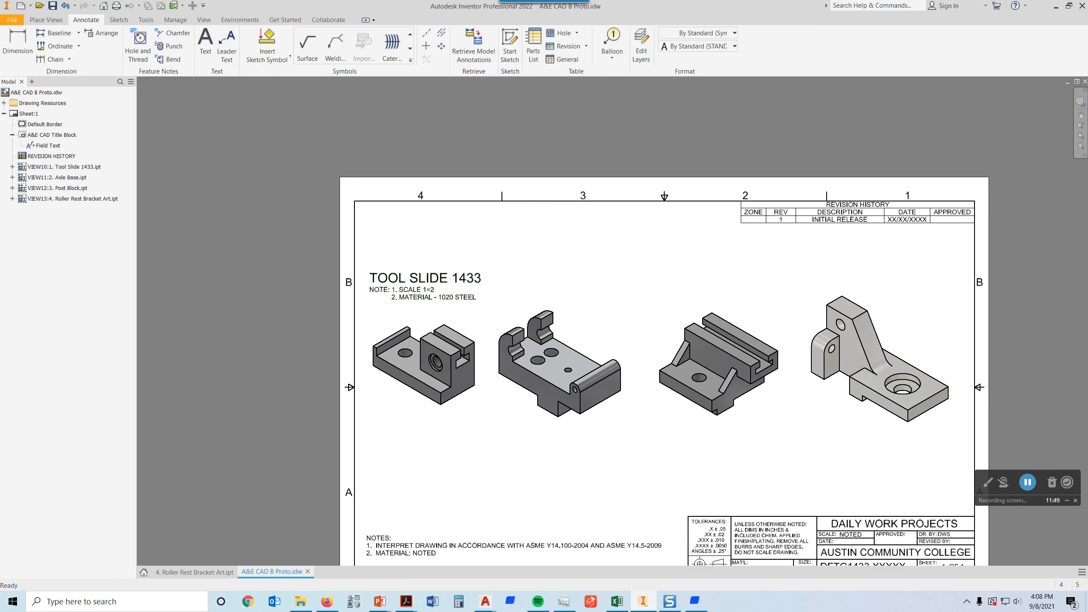
Copy the tool slide note and paste one copy each above the axle base, post block and roller rest bracket views.
left_click(448, 278)
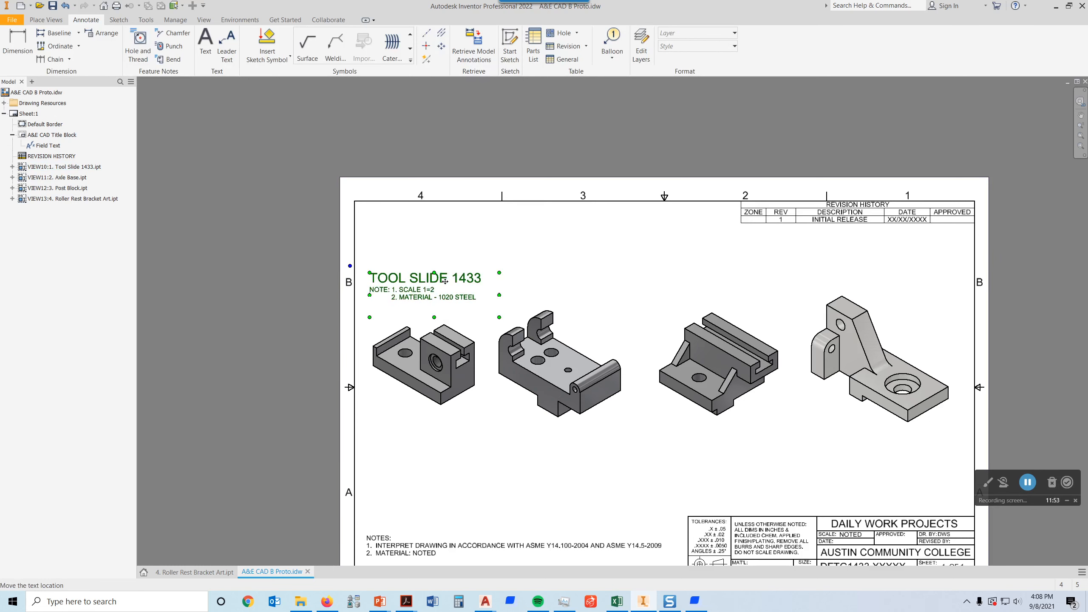
right_click(446, 281)
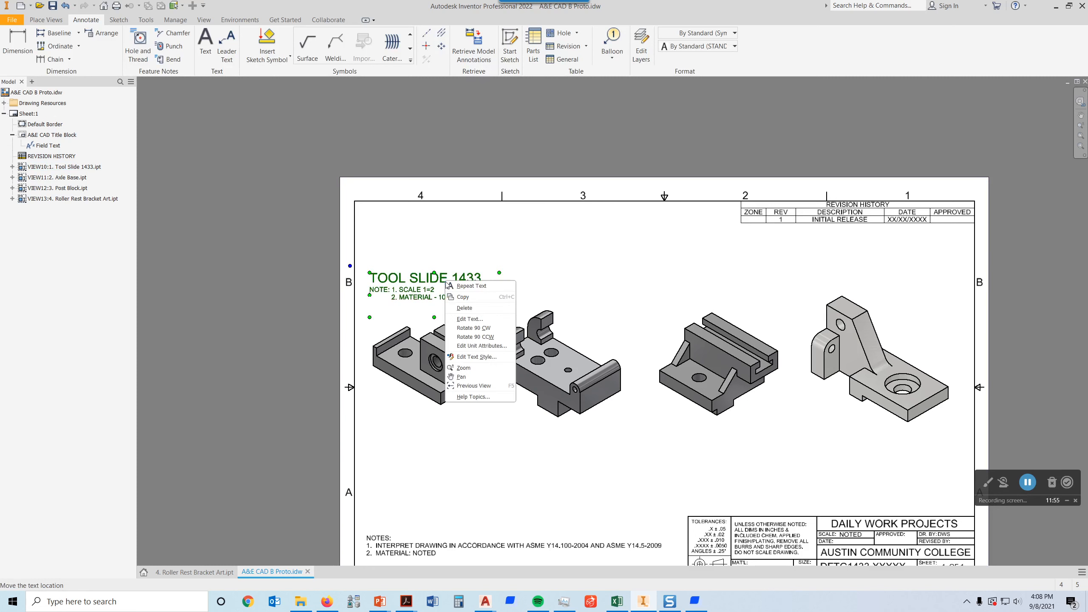
left_click(463, 298)
right_click(595, 253)
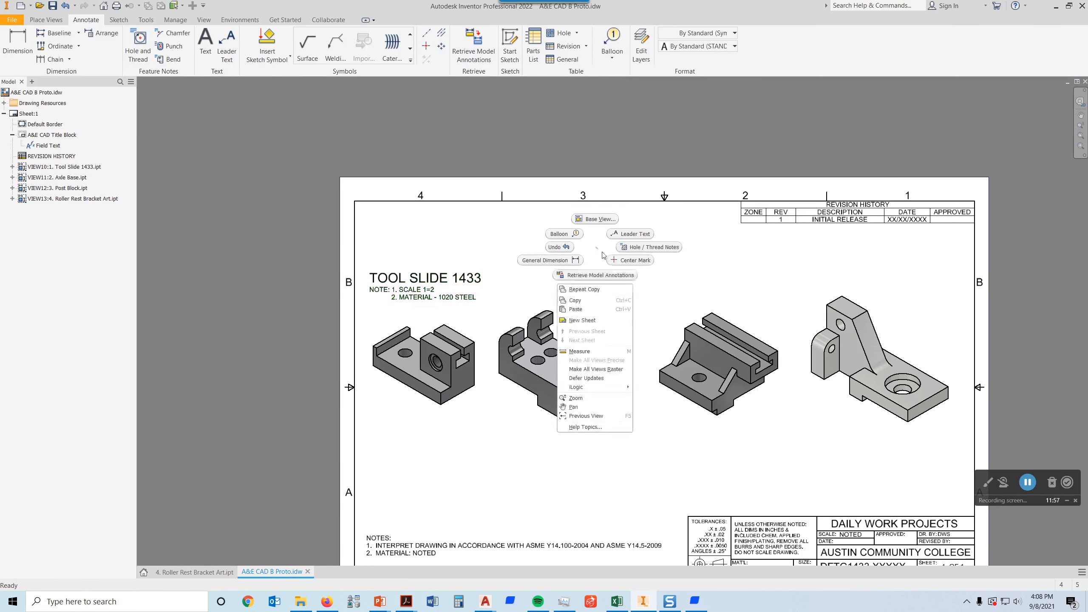
left_click(583, 305)
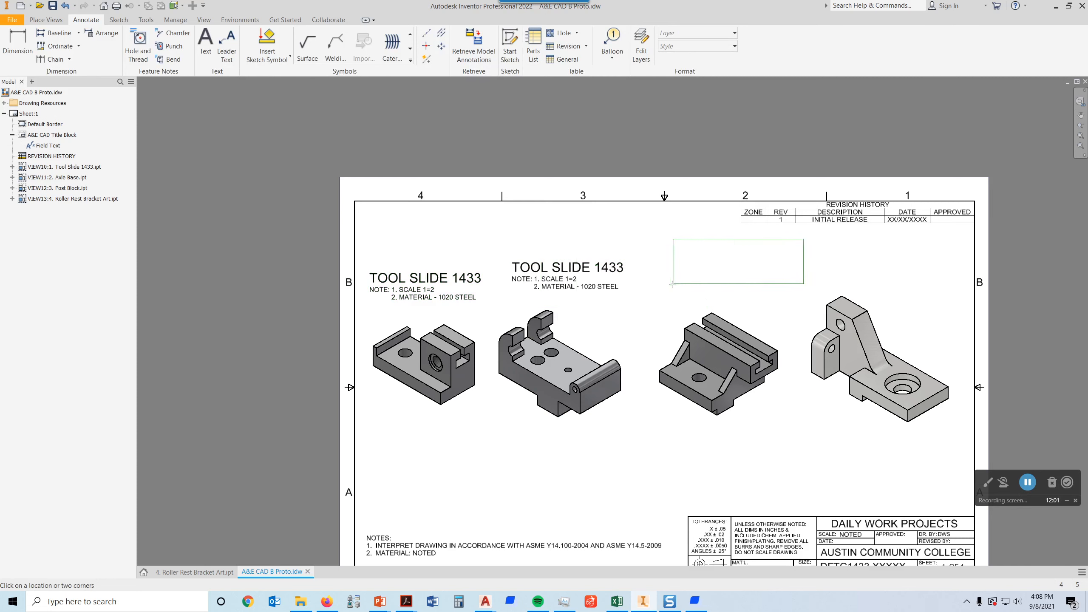
left_click(656, 303)
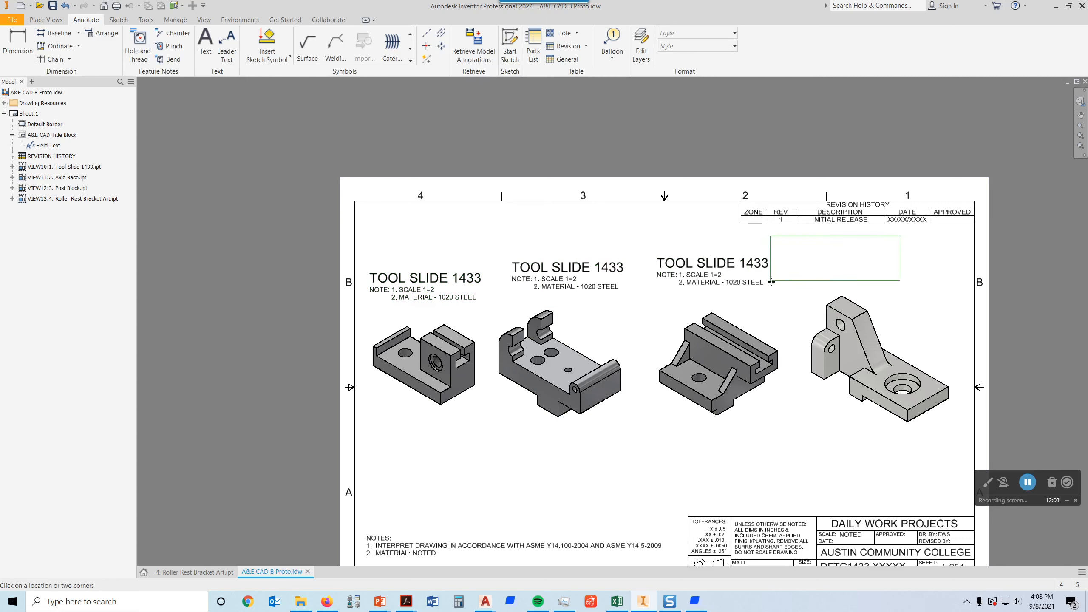
left_click(812, 292)
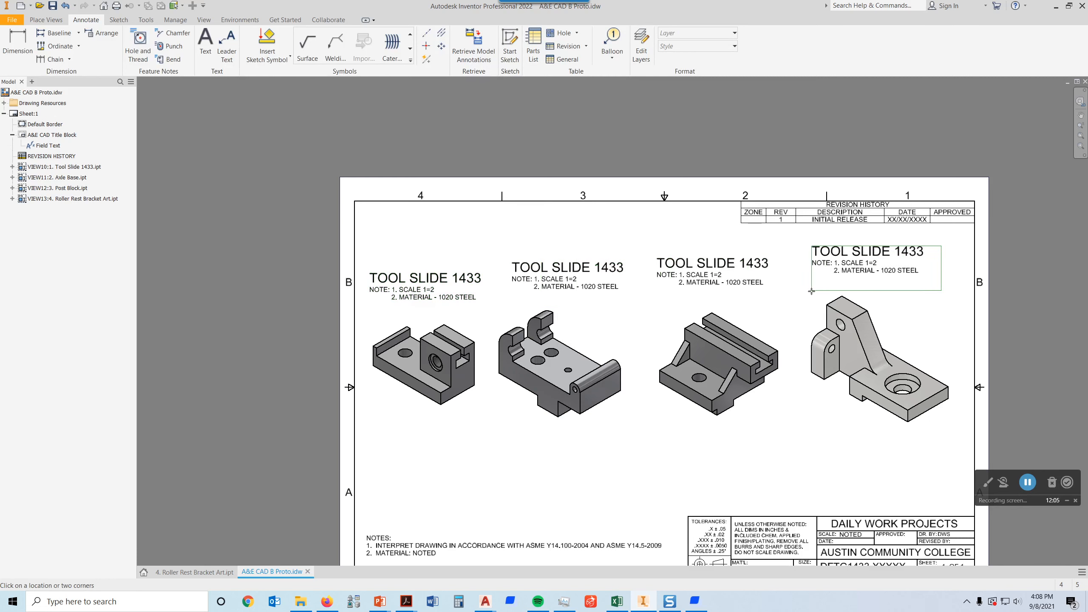
key("Escape")
Change the title of the note above the axle base view to AXLE BASE.
double_click(570, 267)
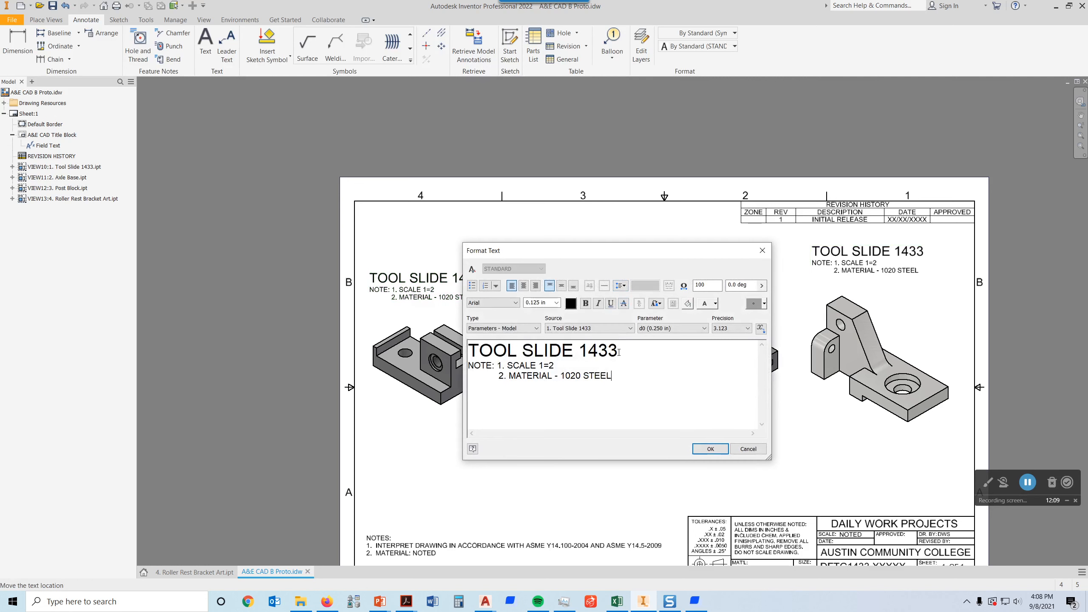
left_click_drag(619, 352, 412, 348)
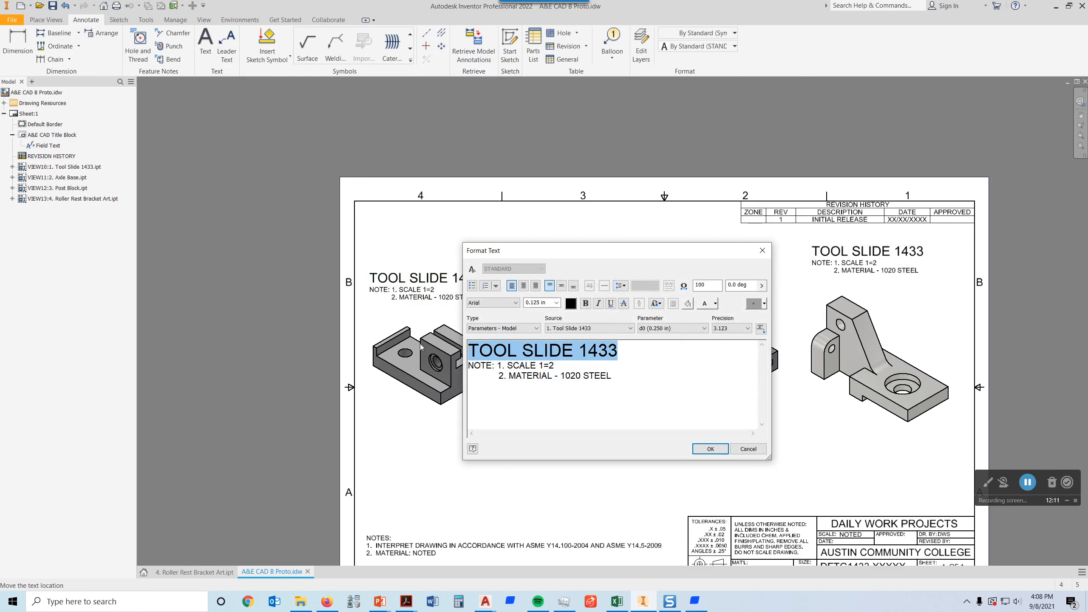
type("AXLE BASE")
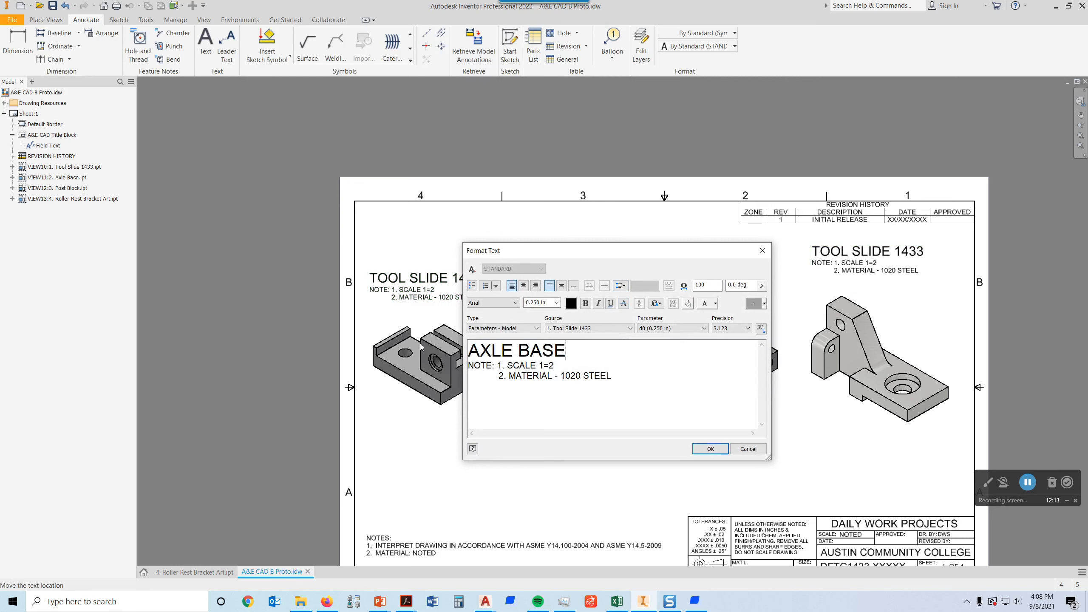
left_click(703, 451)
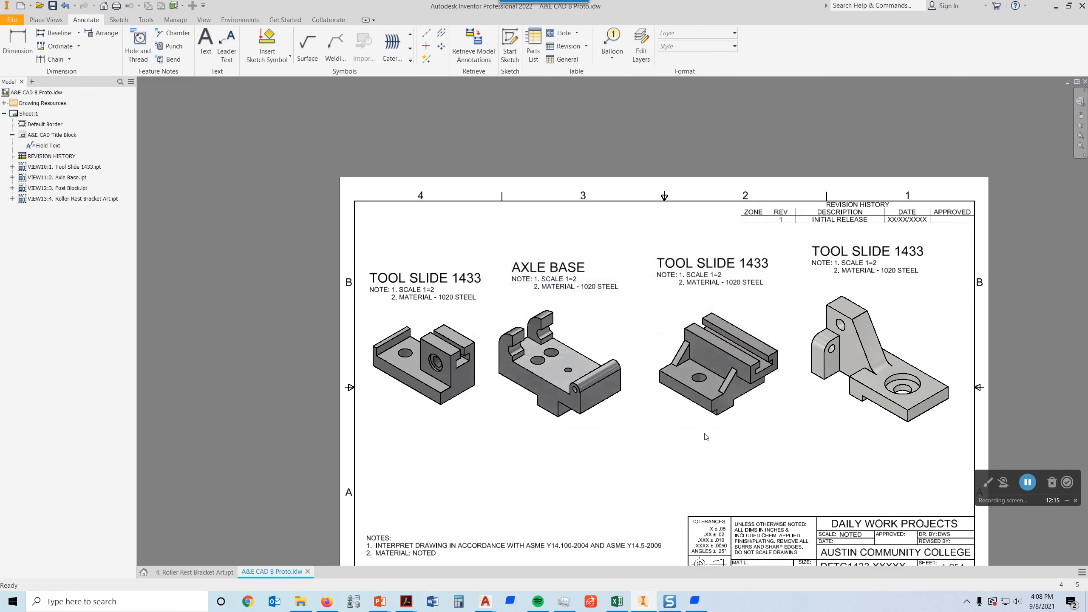
Change the title of the note above the post block view to POST BLOCK.
double_click(717, 263)
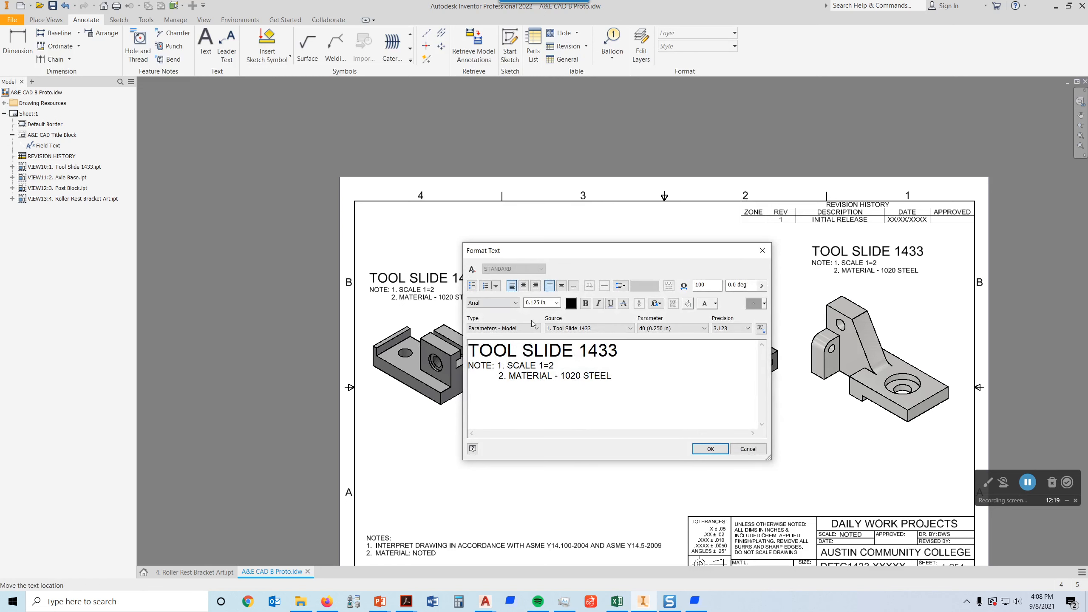
left_click_drag(620, 352, 300, 330)
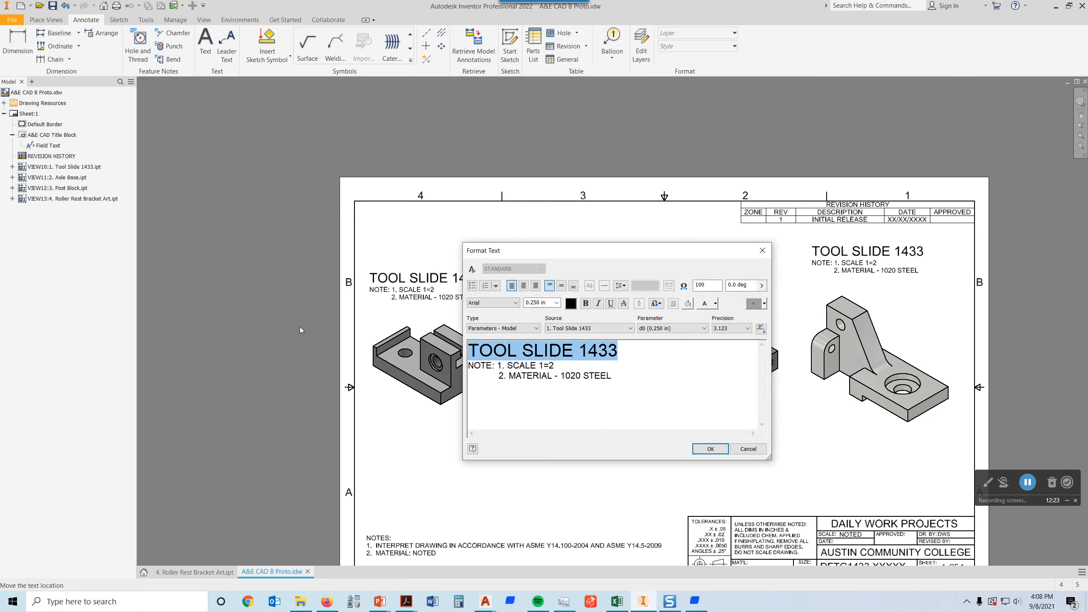
type("POST BLOCK")
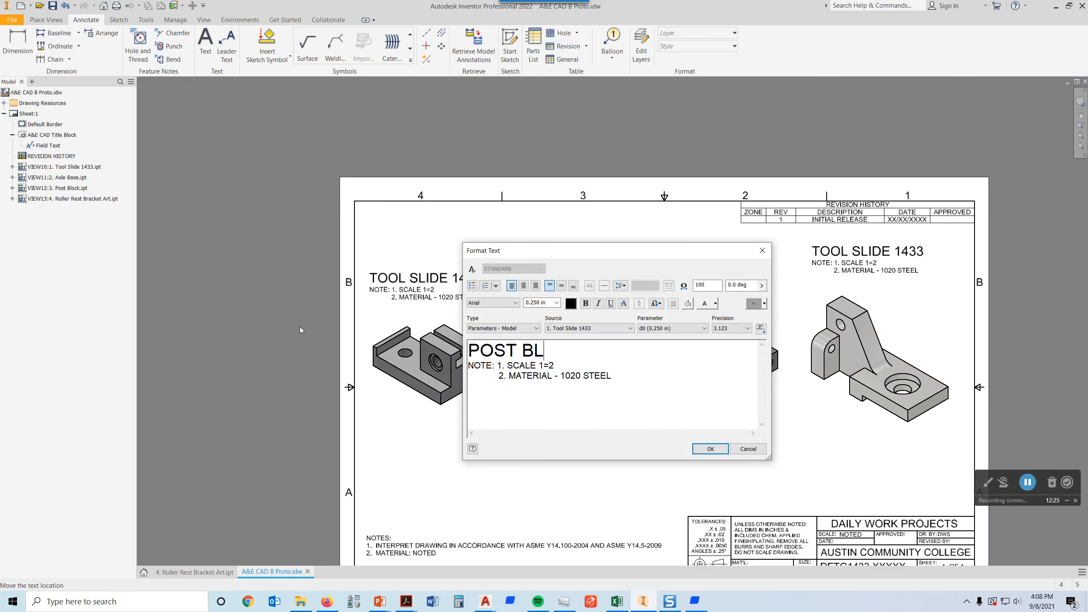
left_click(711, 449)
Change the roller rest bracket view's note to the title ROLLER REST BRACKET with a scale of 3=4.
double_click(866, 252)
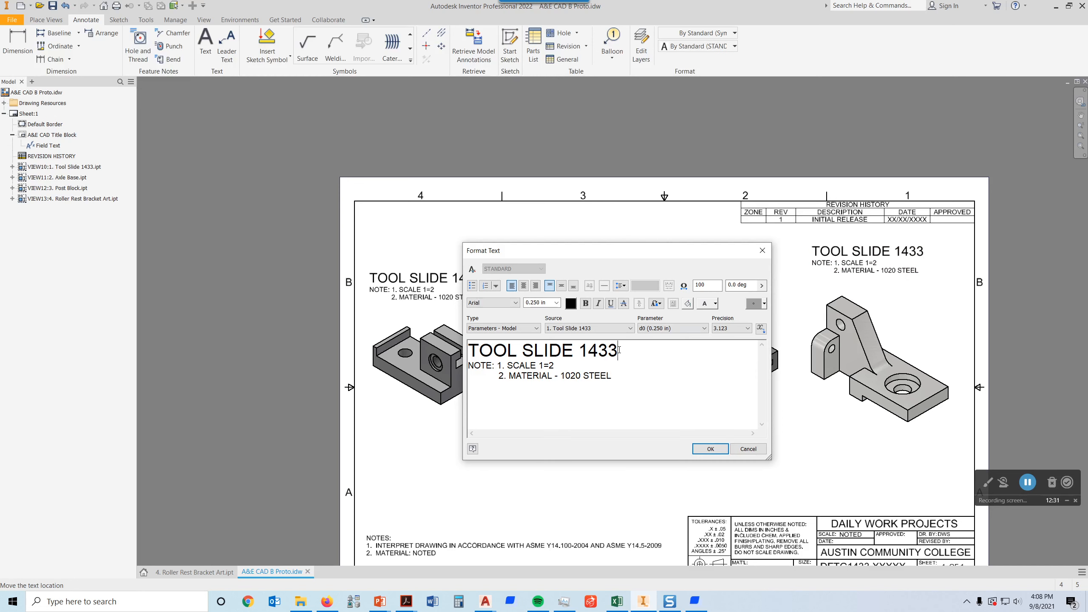
left_click_drag(619, 349, 246, 329)
type("ROLLE")
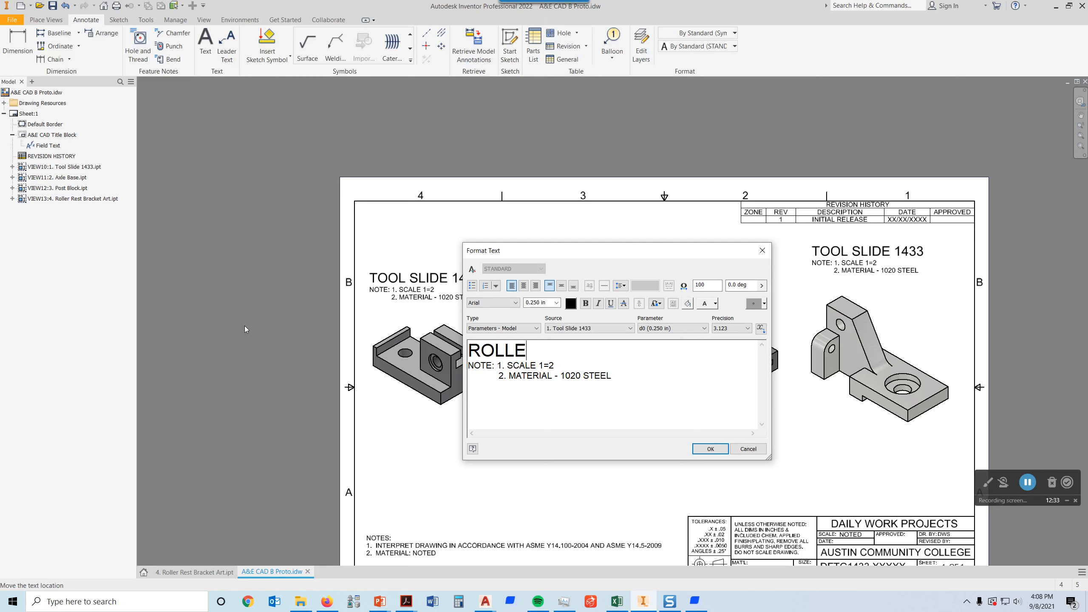
type("R REST BRACKET")
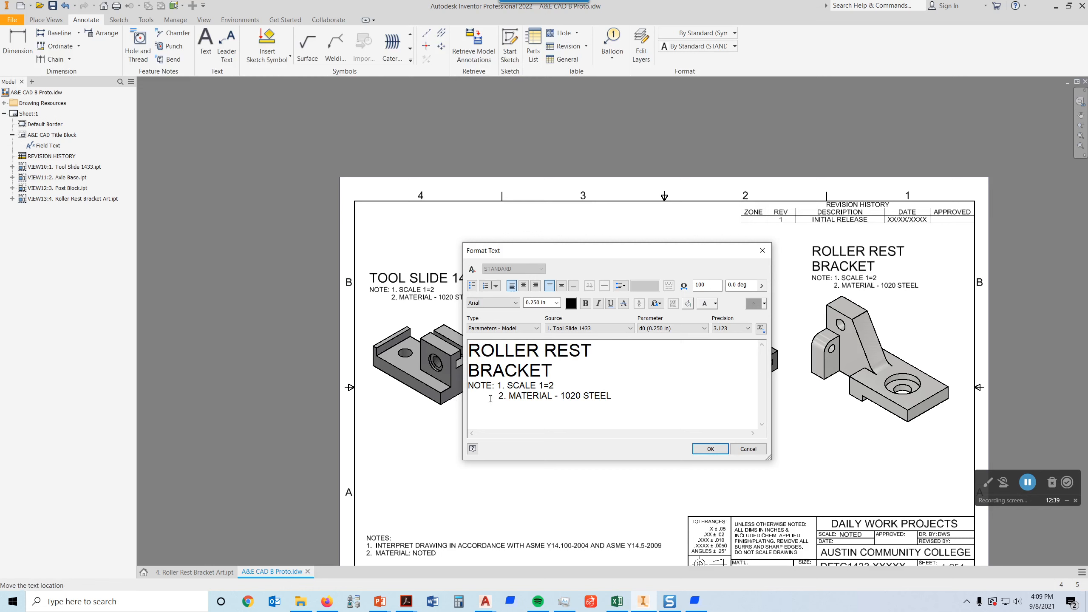
key("BackSpace")
key("BackSpace")
key("BackSpace")
type("3=4")
left_click(710, 449)
Widen the roller rest bracket note so its title fits on one line, and move it left, clear of the sheet border.
left_click(865, 265)
left_click_drag(942, 269, 973, 268)
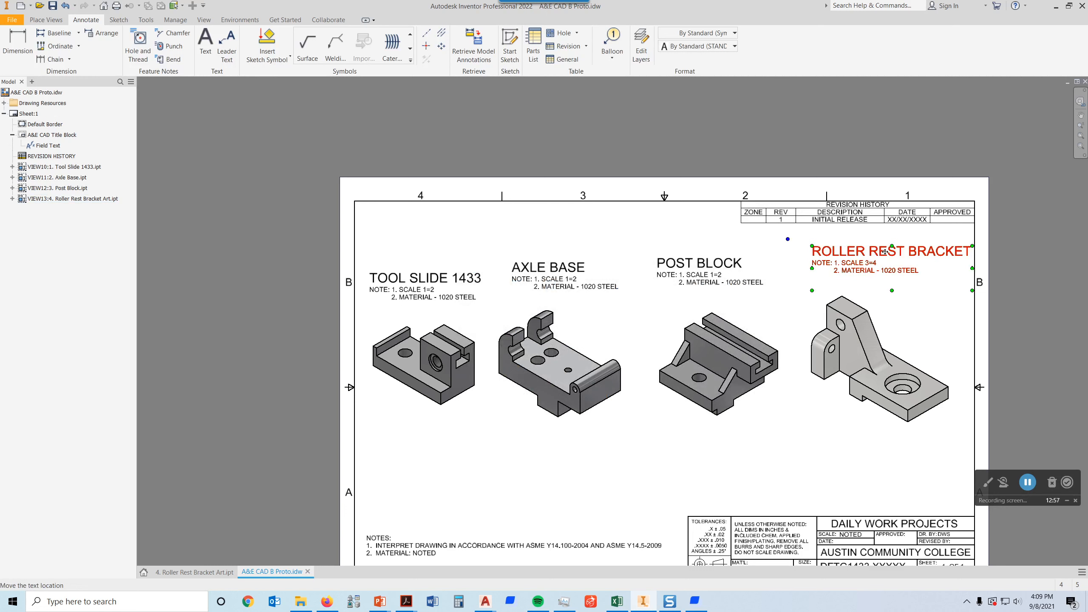
left_click_drag(886, 252, 861, 254)
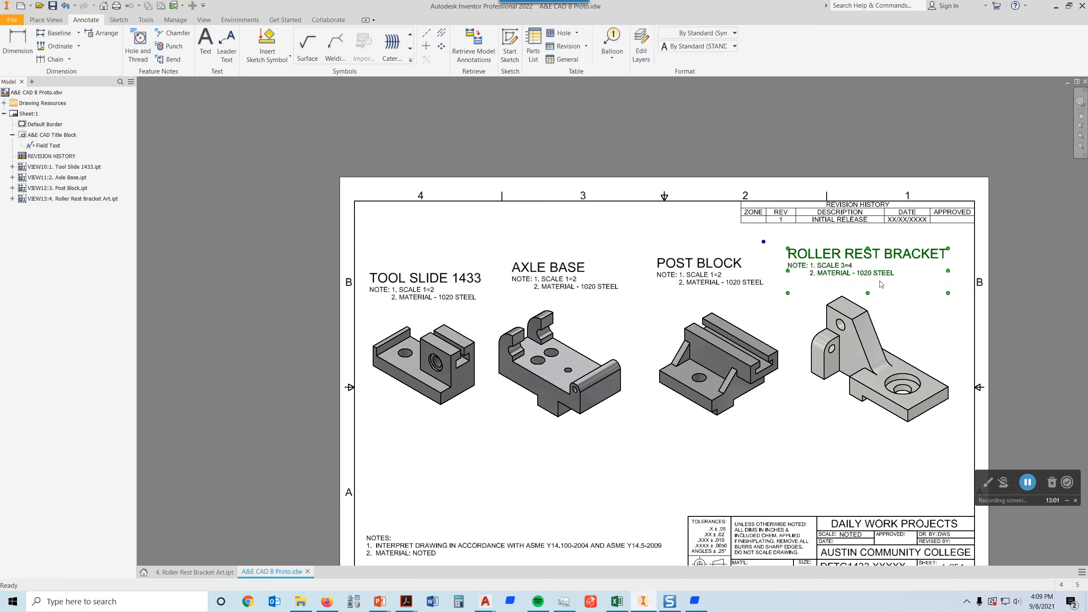
Reposition the four part notes above their views so they form a roughly level row.
left_click(707, 260)
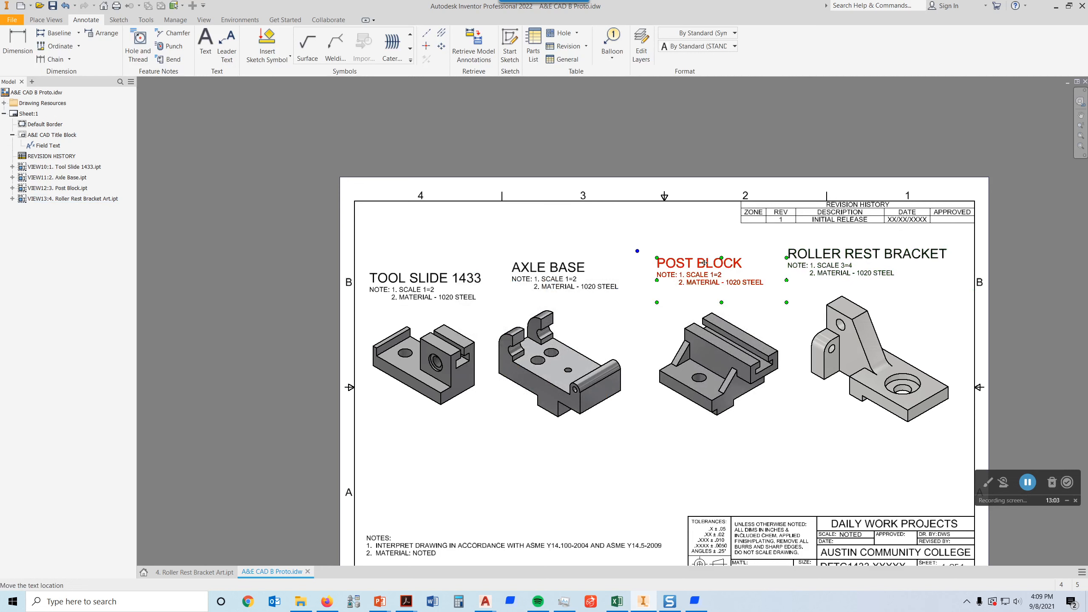
left_click_drag(707, 261, 701, 269)
left_click(821, 254)
left_click_drag(822, 254, 828, 260)
left_click_drag(719, 261, 718, 253)
left_click(560, 269)
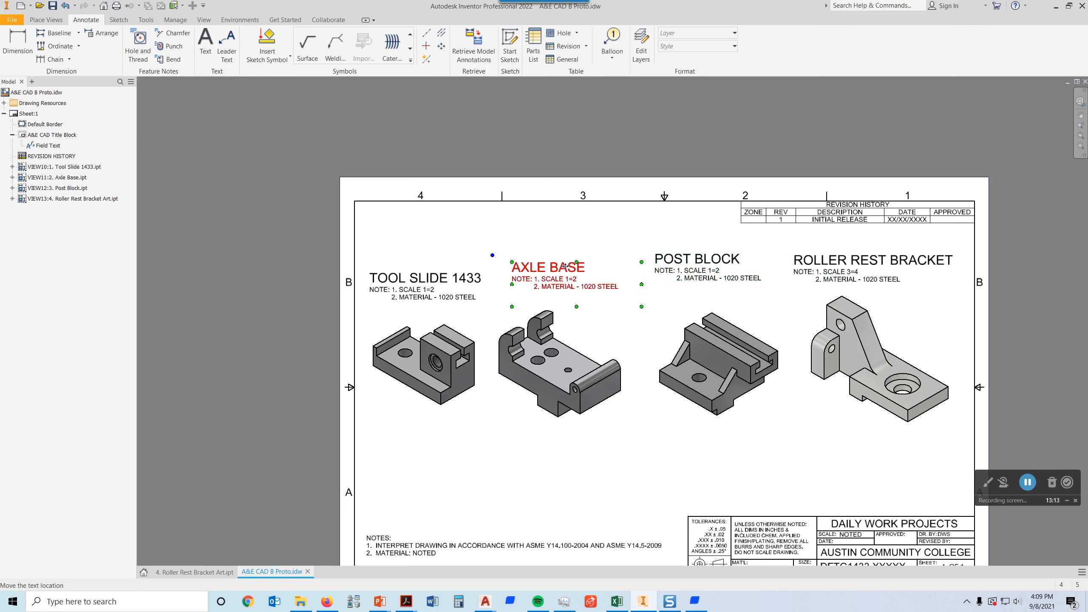
left_click_drag(561, 269, 560, 255)
left_click(430, 277)
left_click_drag(430, 277, 426, 256)
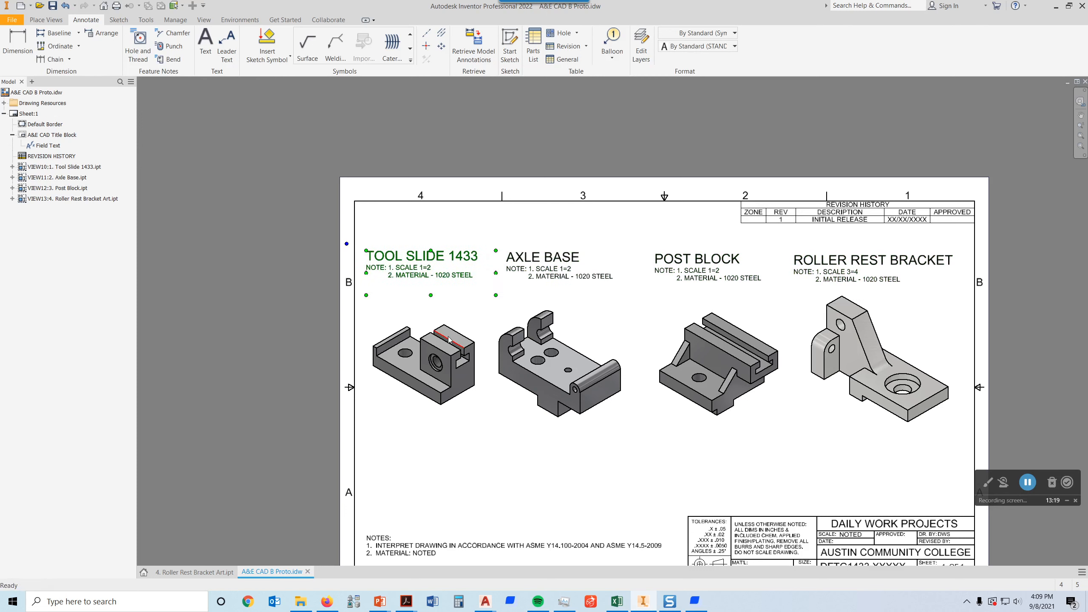
Move the tool slide, axle base and post block views up closer beneath their notes.
left_click_drag(449, 341, 456, 303)
left_click(561, 331)
left_click_drag(575, 305, 578, 286)
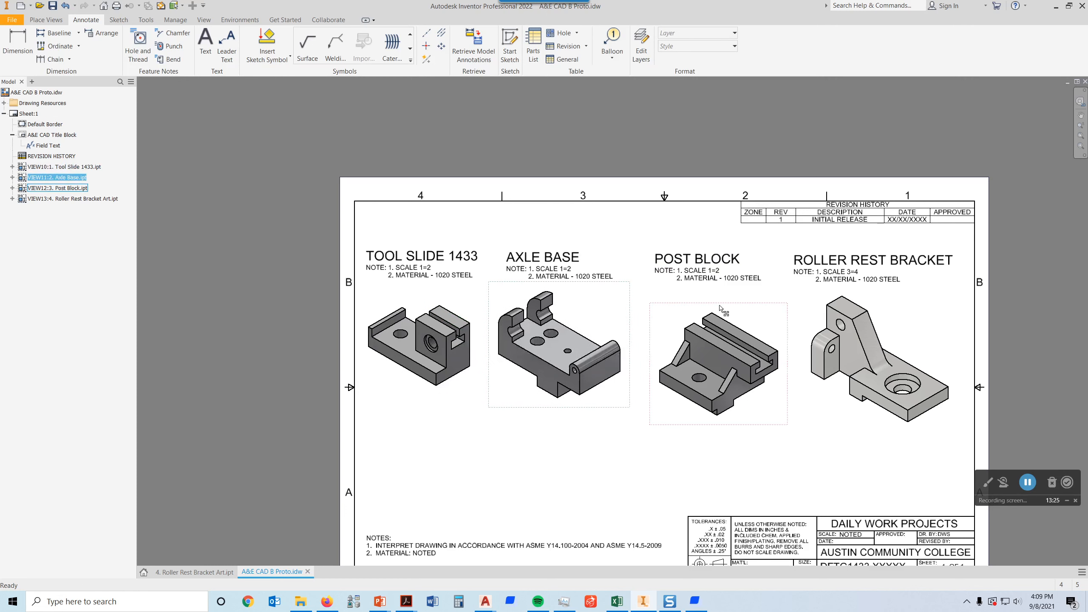
left_click_drag(736, 311, 721, 292)
left_click(877, 426)
Select all four views with their notes and the revision table, and move them slightly down the sheet together.
scroll(1011, 405, "up", 2)
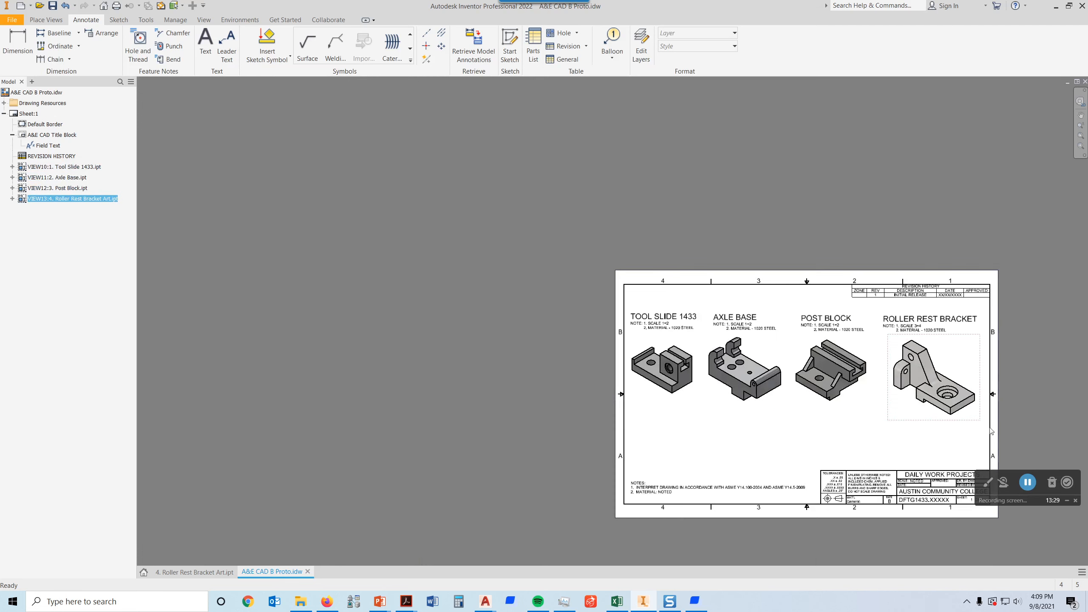
left_click_drag(553, 277, 1033, 428)
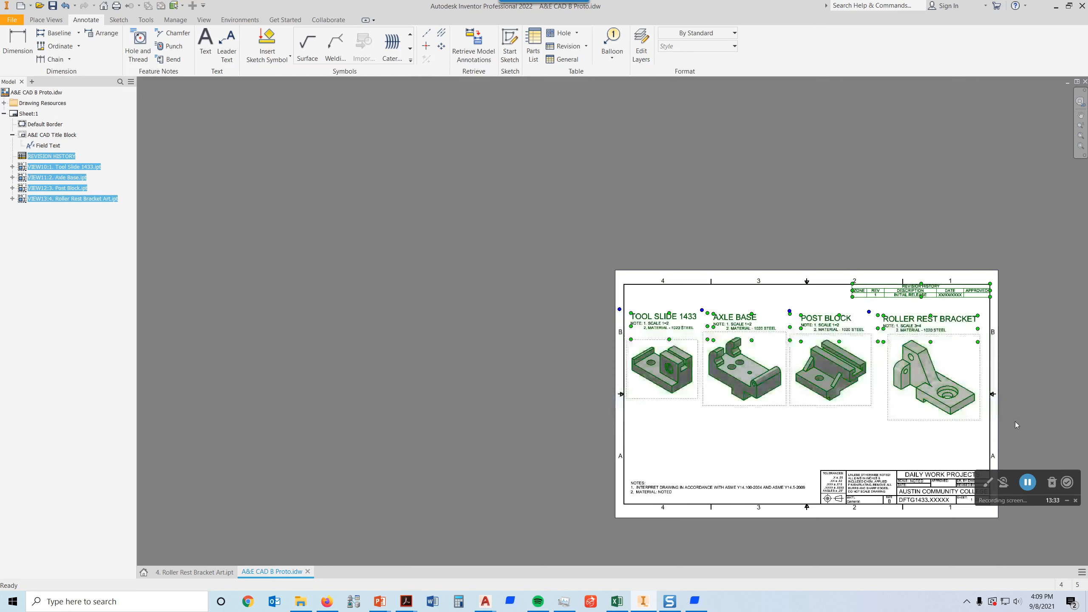
mouse_move(571, 283)
left_mouse_down()
mouse_move(658, 329)
mouse_move(1049, 414)
mouse_move(1058, 426)
left_mouse_up()
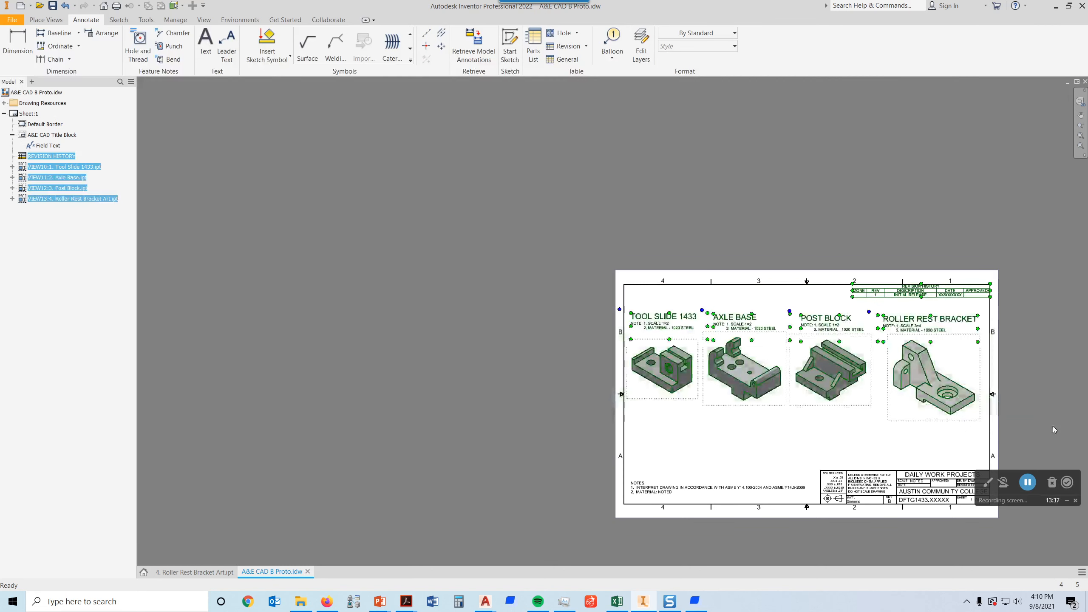
left_click_drag(938, 419, 936, 434)
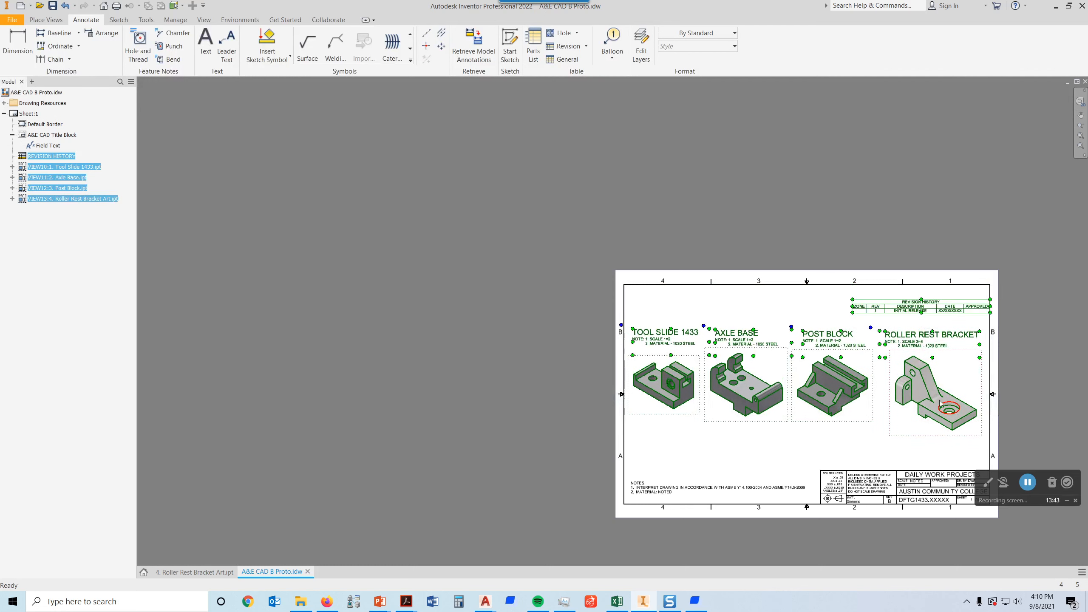
Move the revision history table up so it snaps into the upper right corner of the sheet border.
left_click(911, 305)
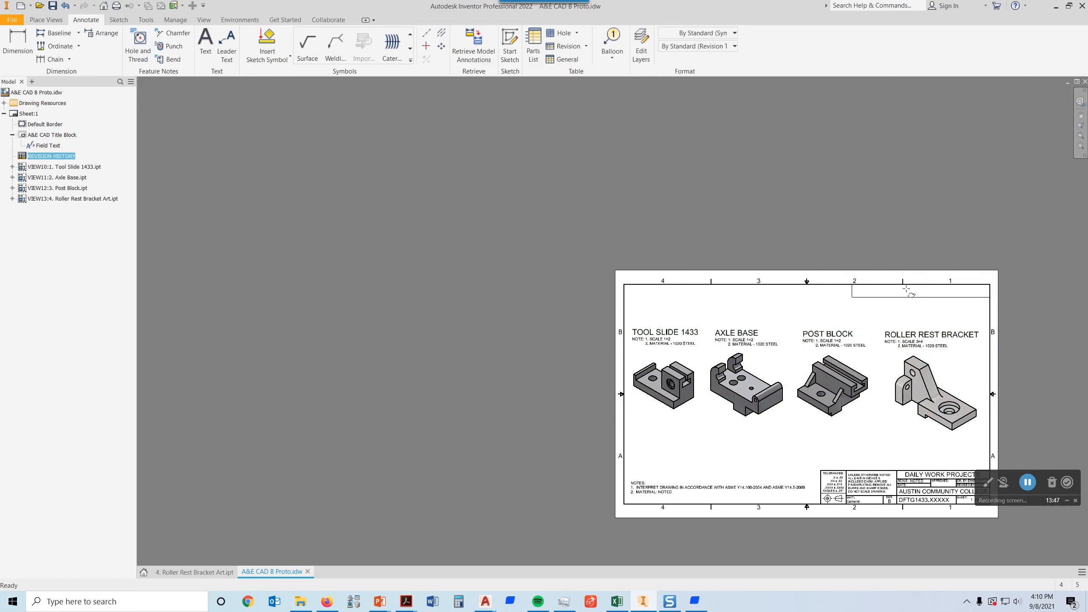
scroll(965, 291, "up", 5)
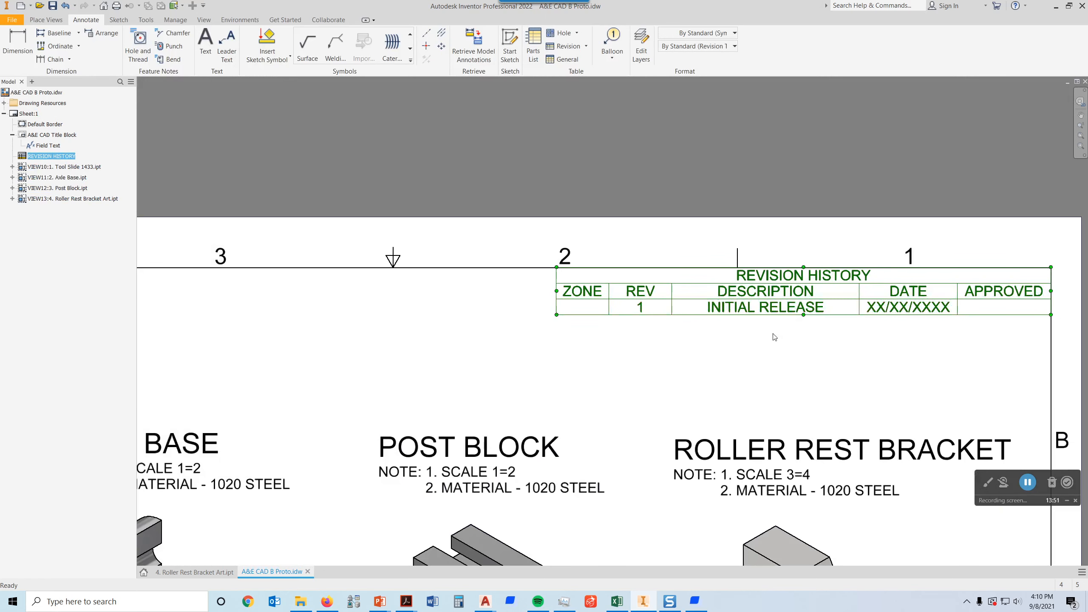
left_click(791, 326)
scroll(798, 334, "down", 8)
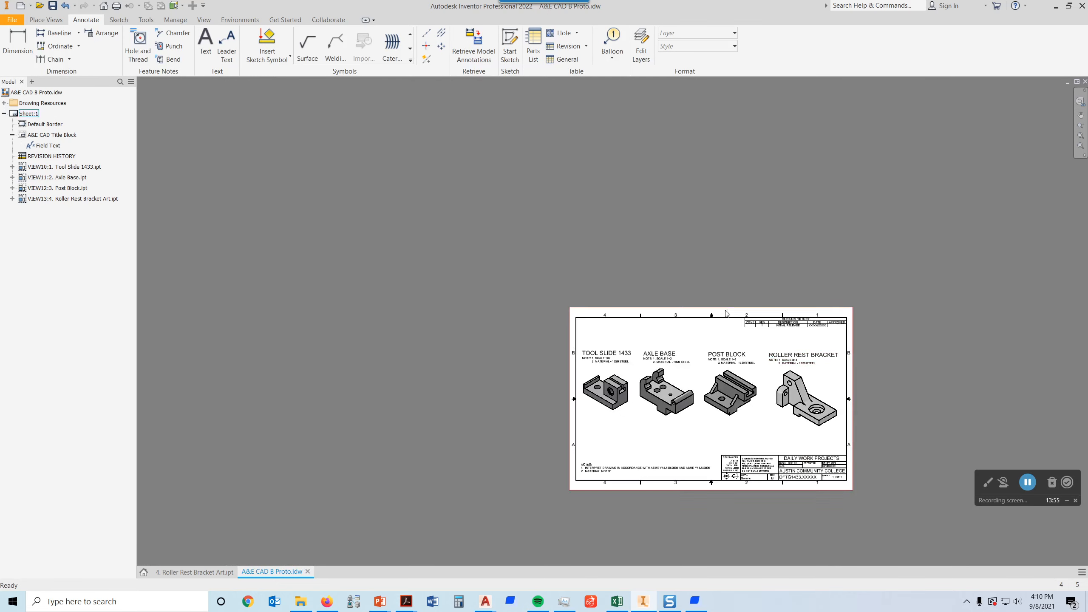
left_click(810, 324)
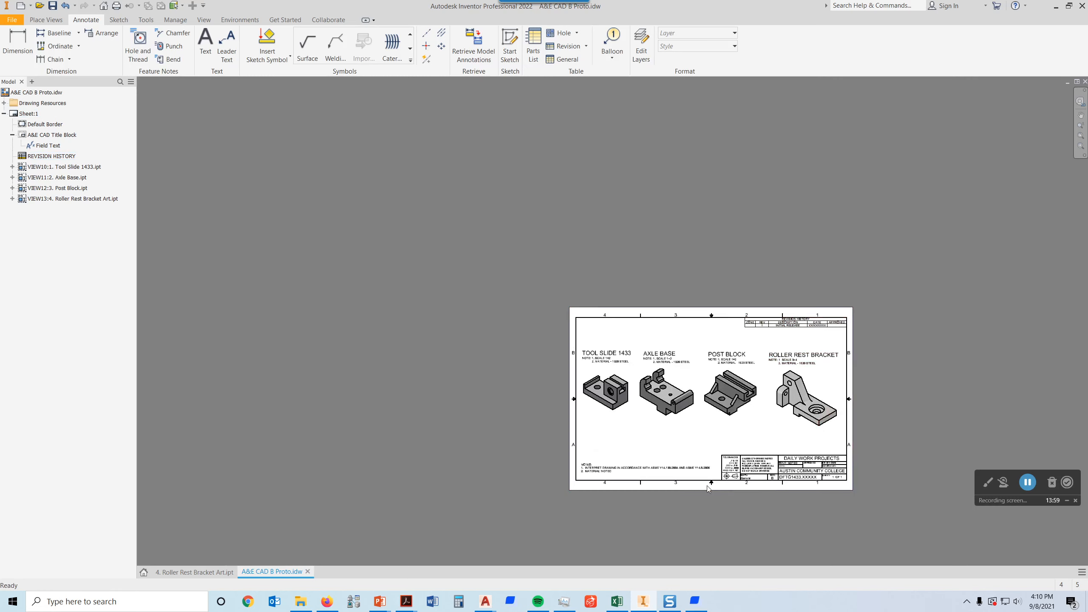
scroll(714, 484, "down", 6)
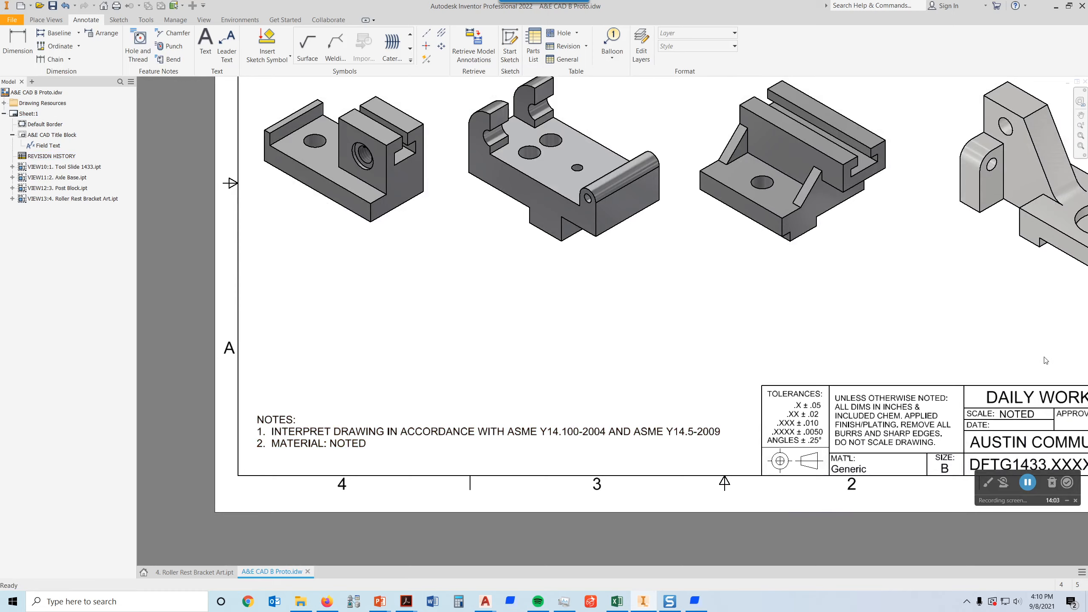
middle_click_drag(1045, 437, 634, 369)
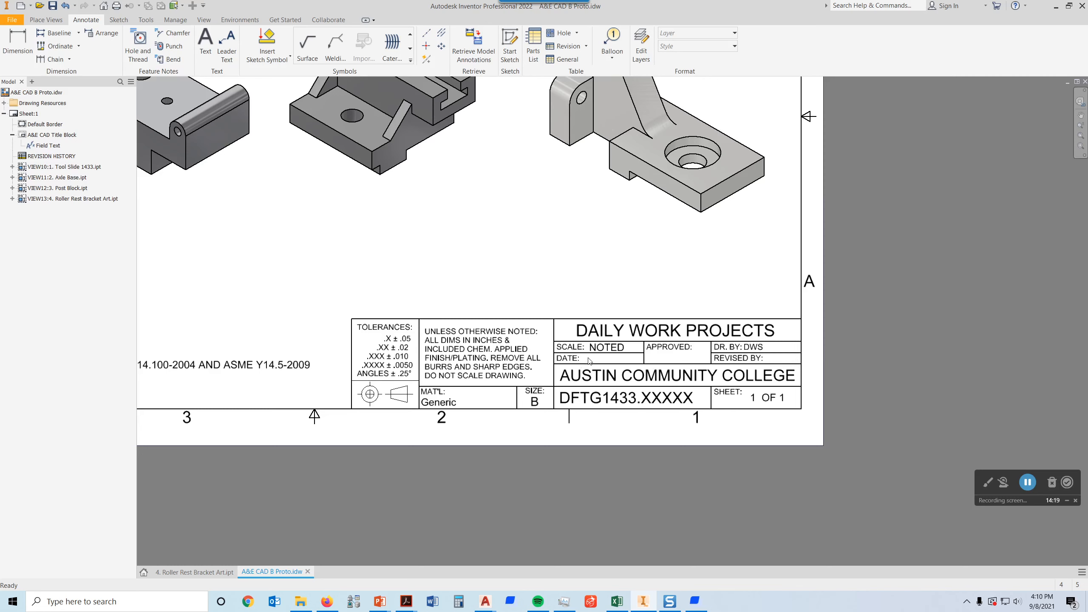
scroll(583, 296, "down", 2)
mouse_move(588, 297)
middle_mouse_down()
mouse_move(762, 396)
mouse_move(755, 415)
middle_mouse_up()
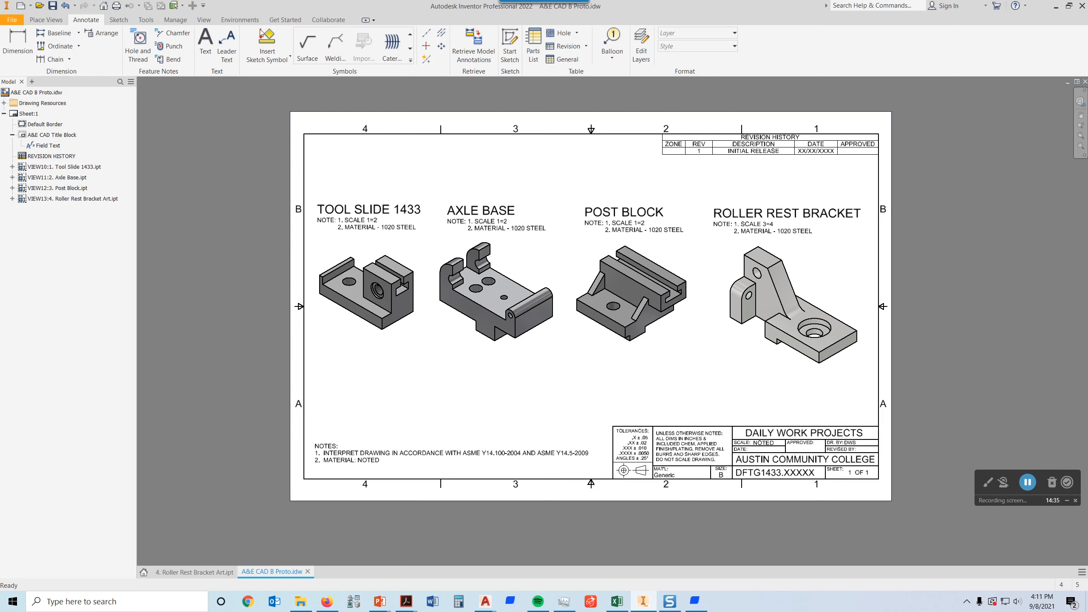
Save a copy of the drawing as DAILY WORK PROJECT in the Daily Work Fall 1433 folder, including its changed dependents.
left_click(15, 21)
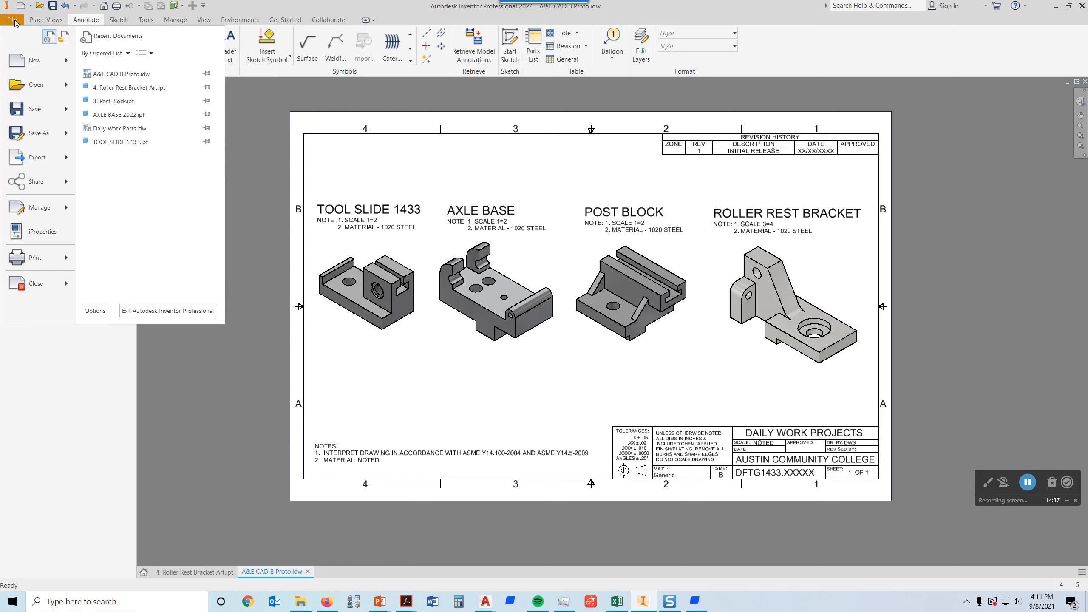
left_click(107, 66)
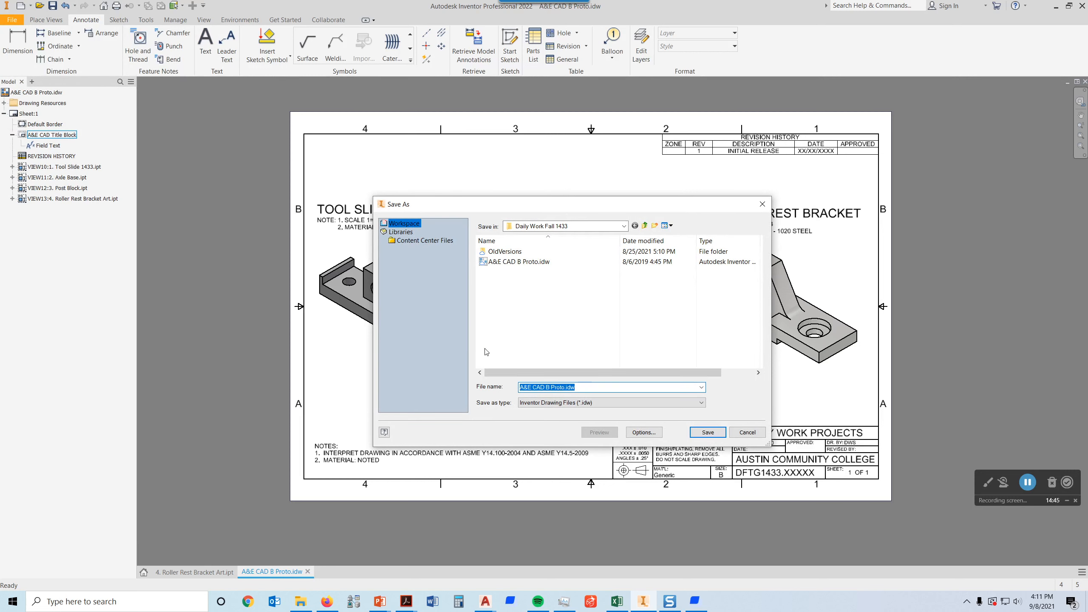
type("DAILY WORK PROJECT")
left_click(708, 432)
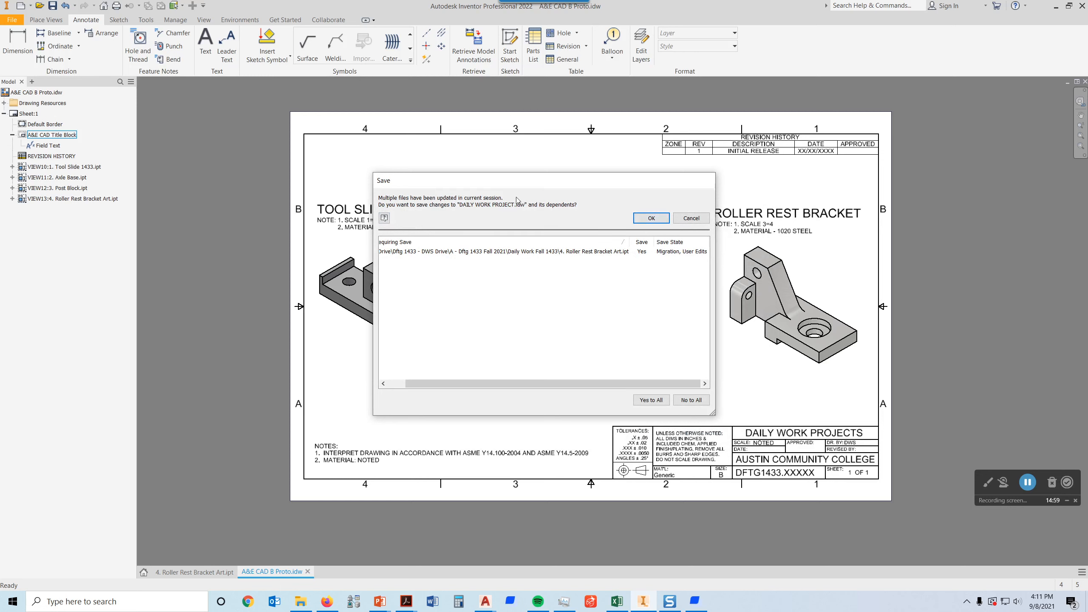
left_click(653, 219)
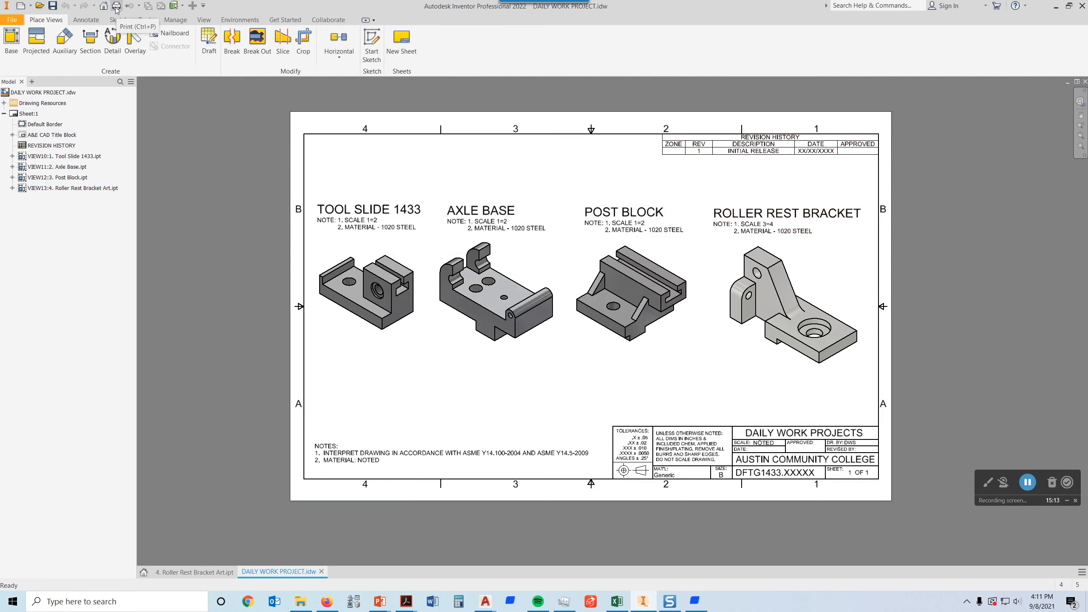
Set the drawing to print to Adobe PDF at best fit scale, and preview the page.
key("ctrl+p")
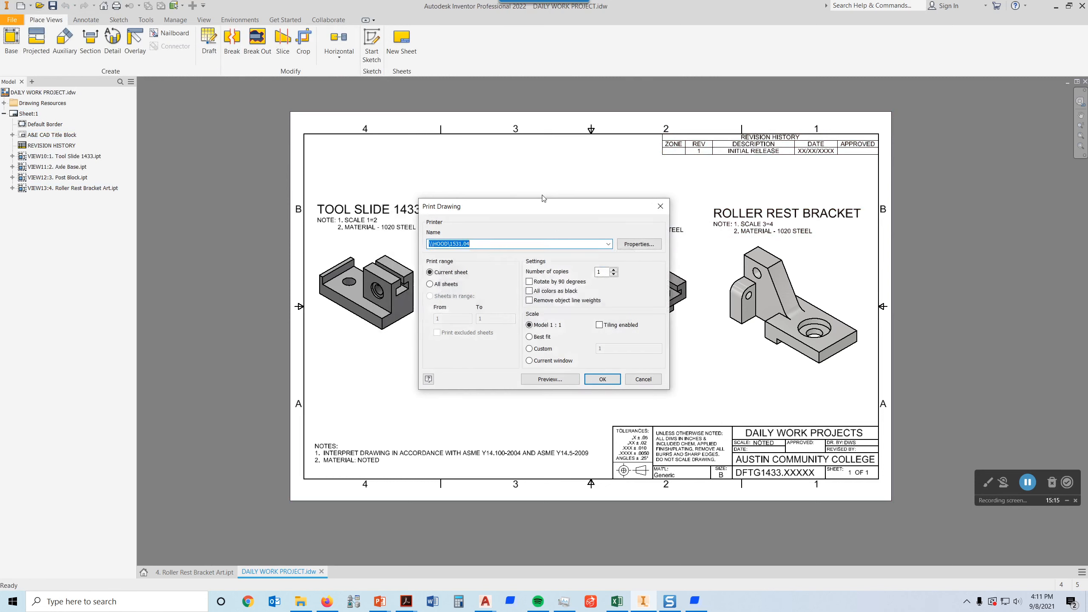
left_click(608, 244)
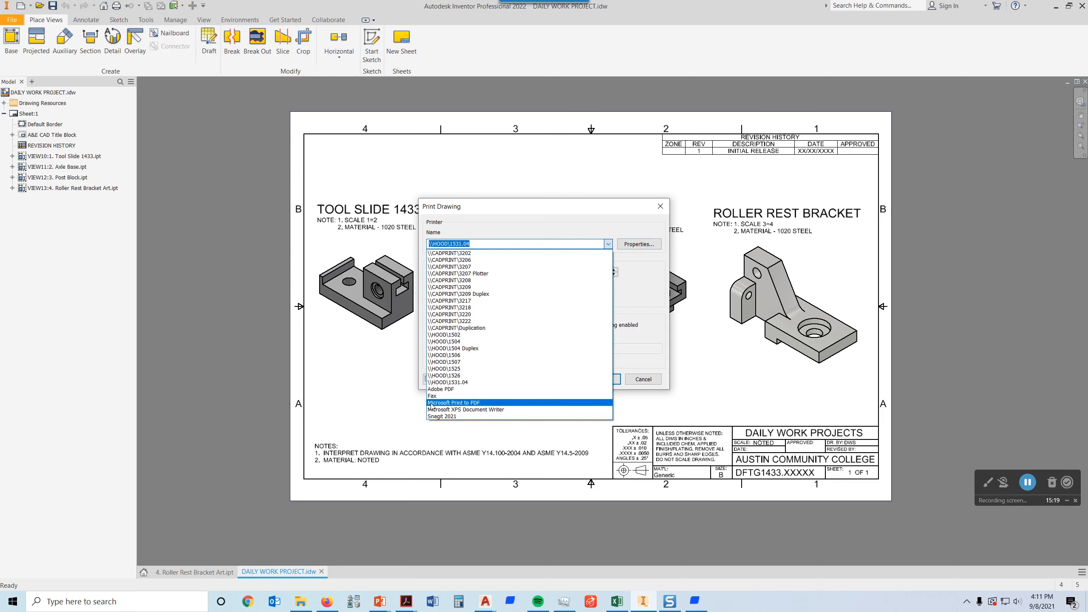
left_click(443, 390)
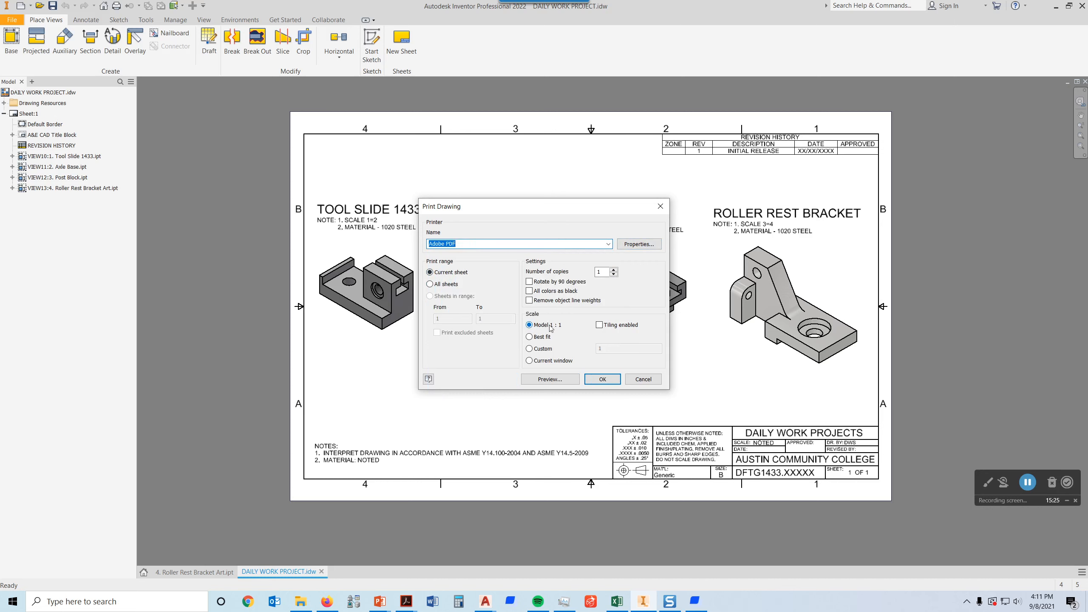
left_click(532, 338)
left_click(551, 380)
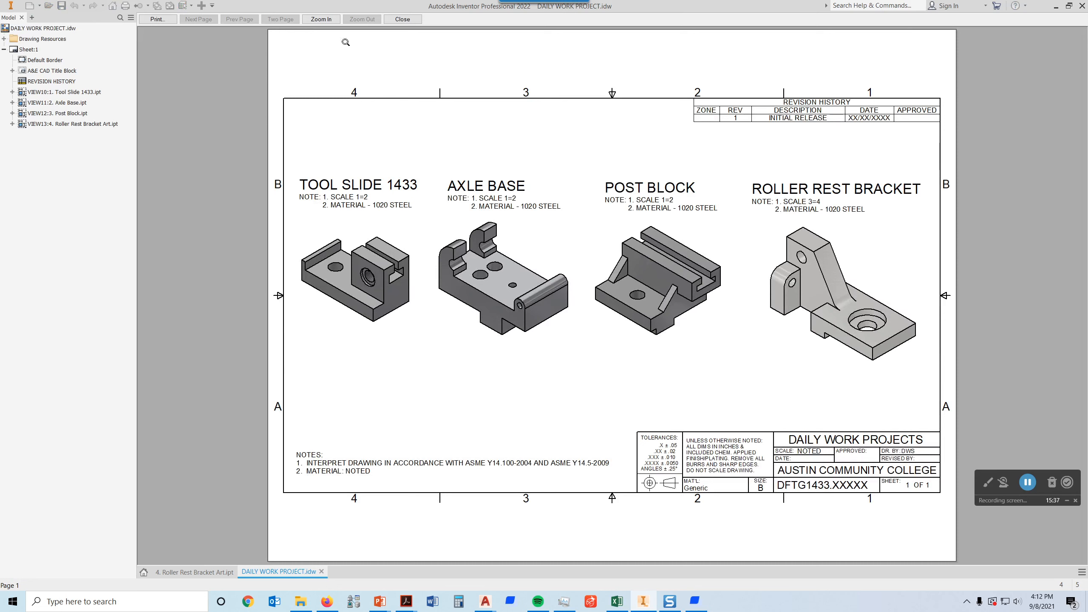
left_click(402, 19)
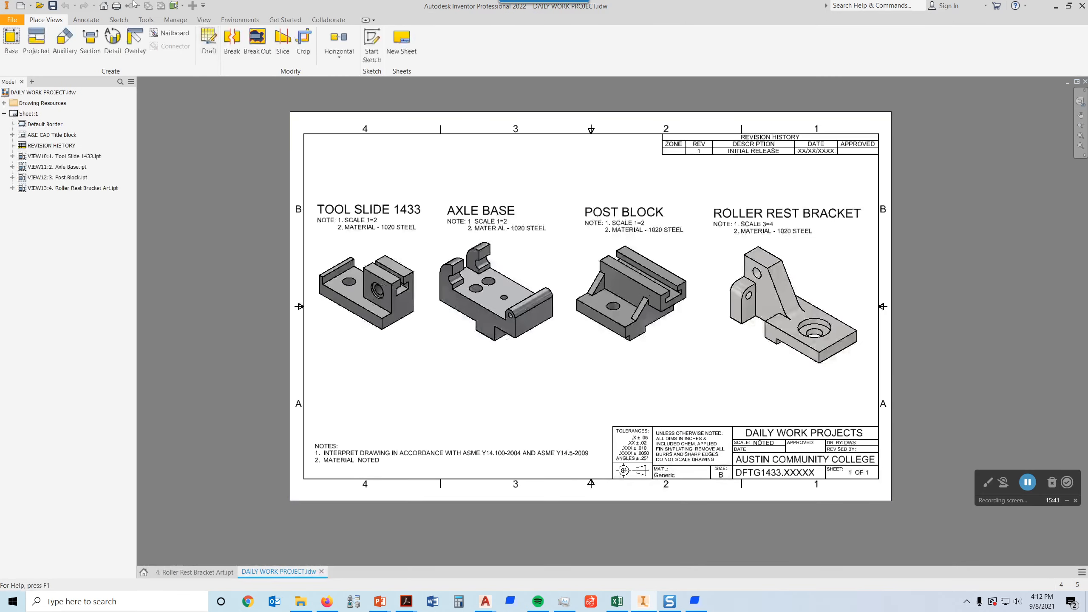
Set the Adobe PDF page size to 11 x 17 in the printer properties.
left_click(117, 6)
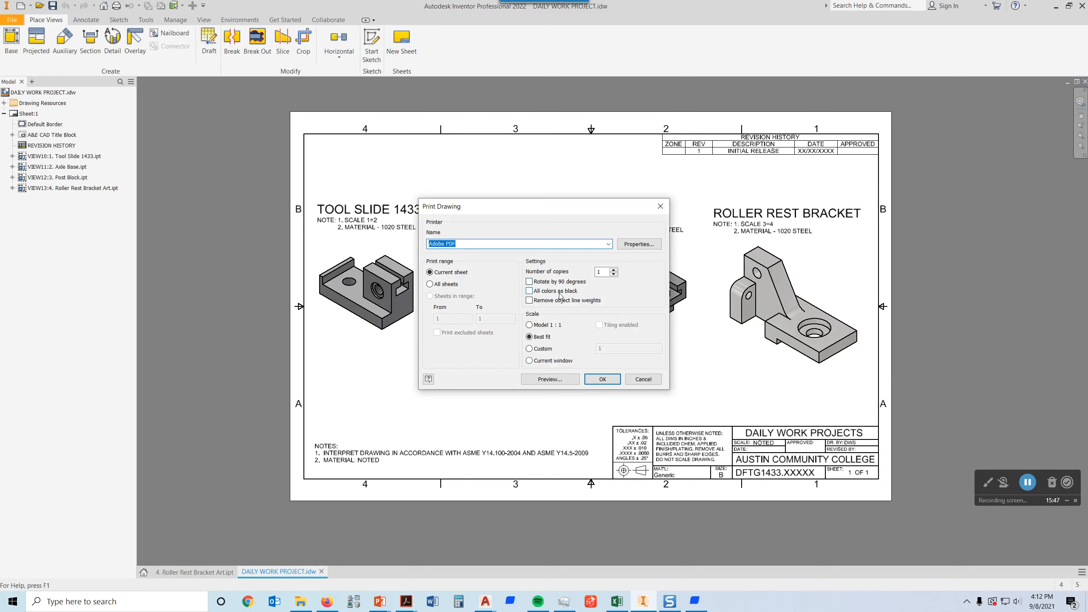
left_click(632, 247)
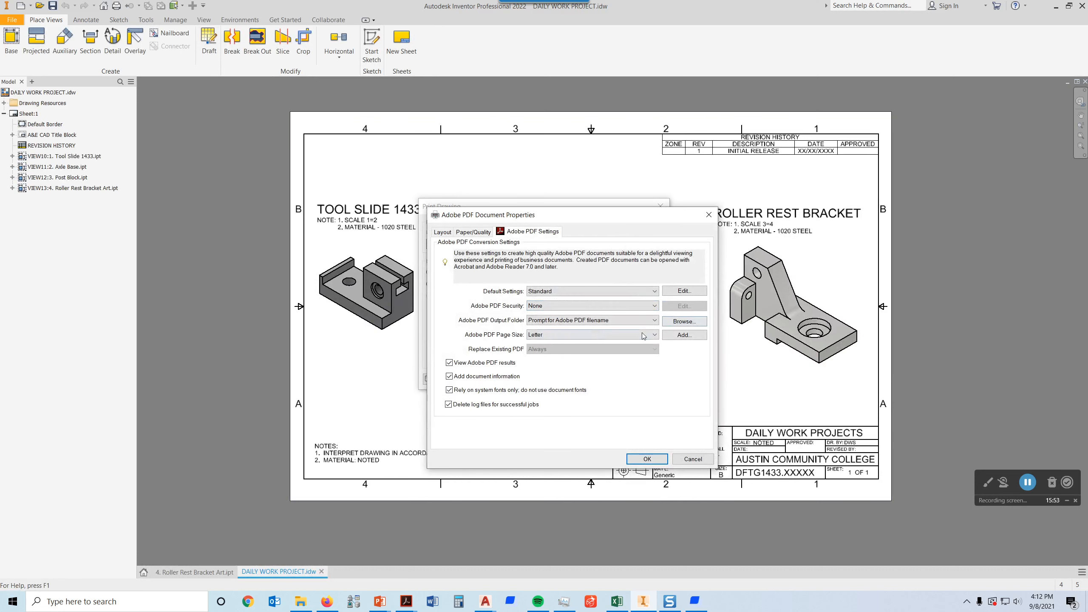
left_click(557, 335)
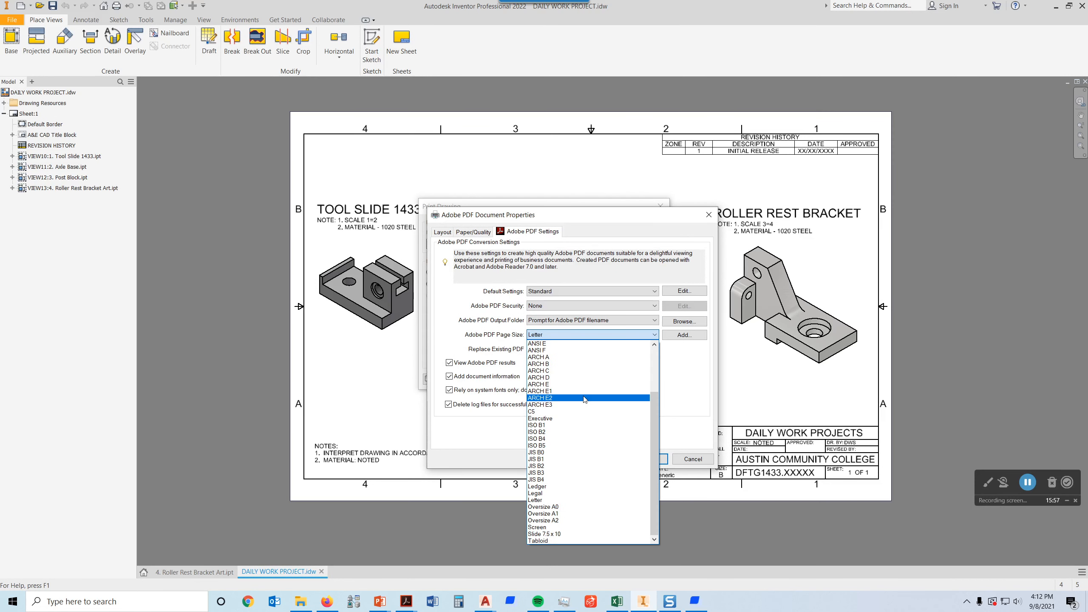
scroll(577, 466, "up", 2)
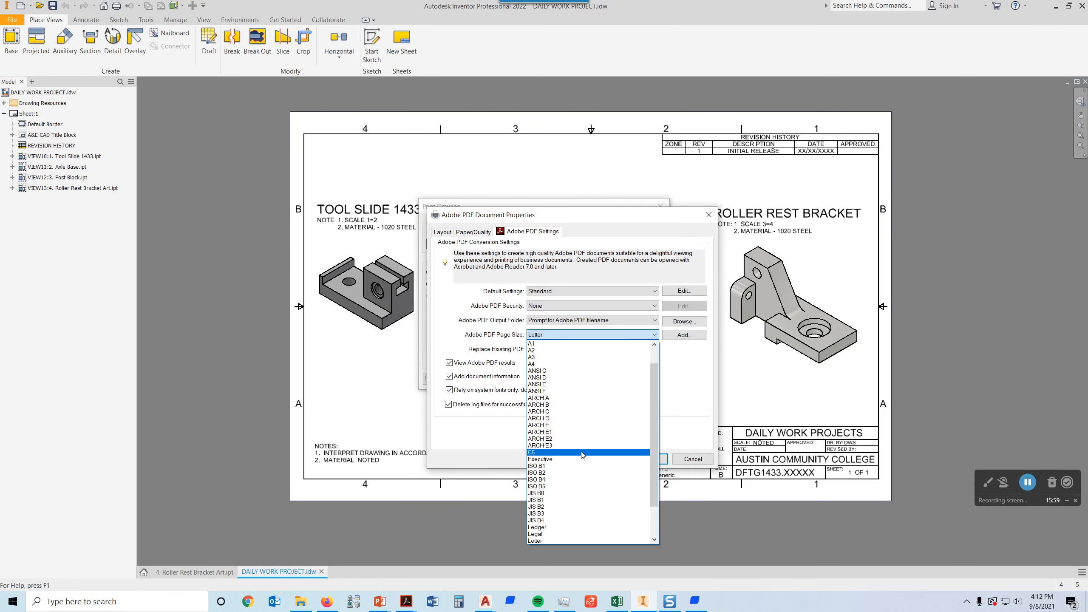
scroll(570, 387, "down", 2)
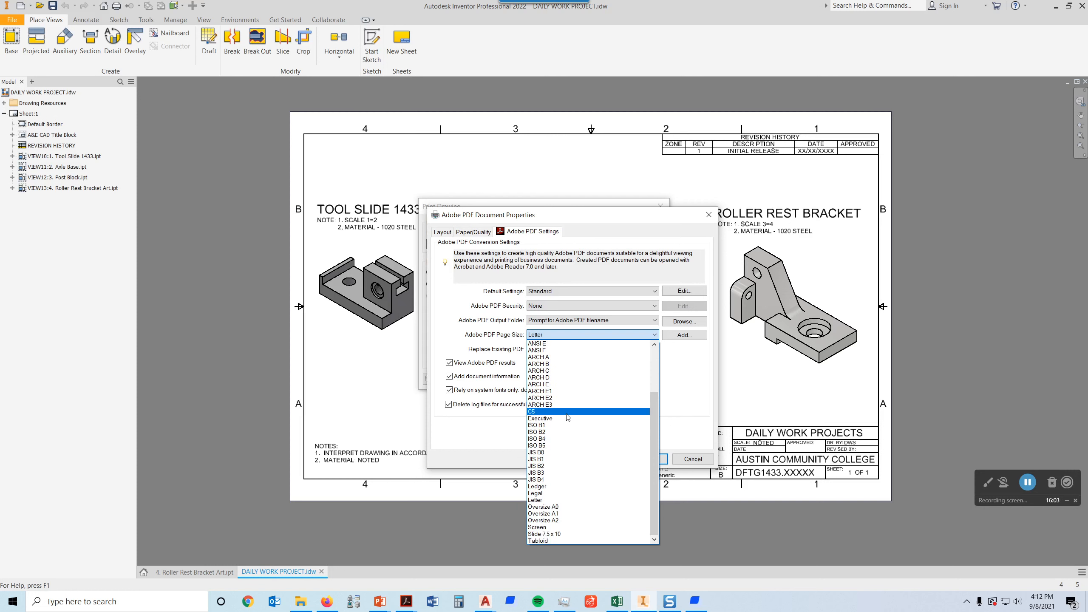
scroll(575, 420, "up", 1)
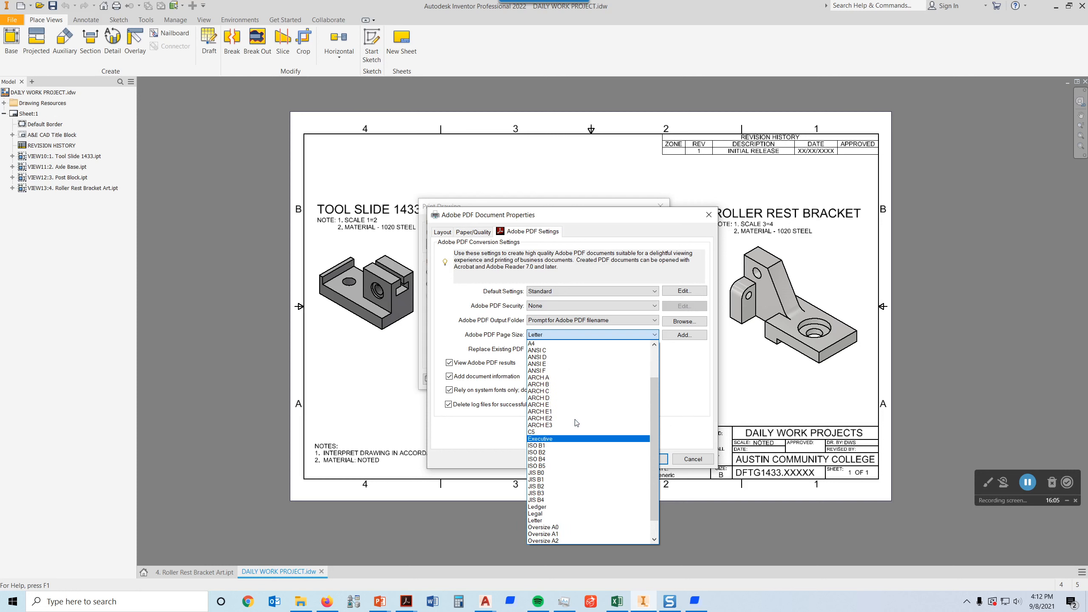
scroll(567, 356, "up", 1)
scroll(567, 356, "up", 1)
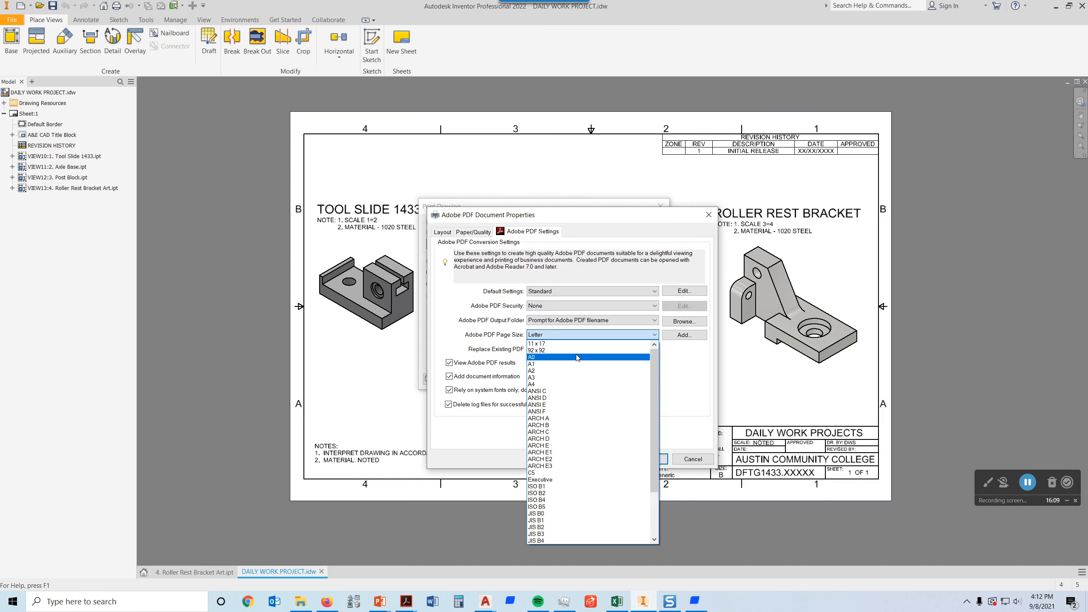
left_click(539, 346)
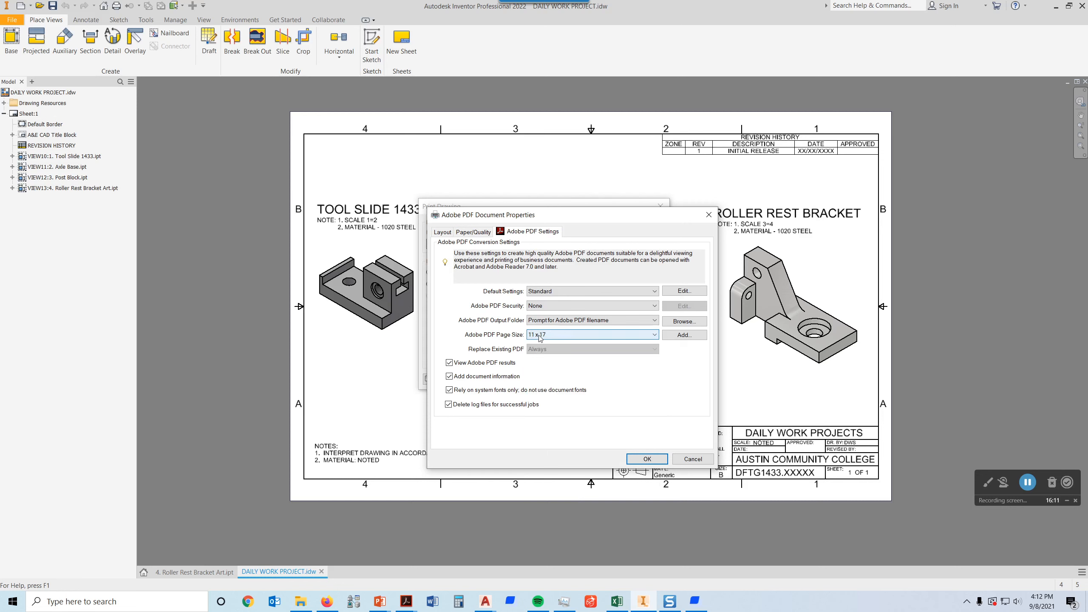
left_click(645, 461)
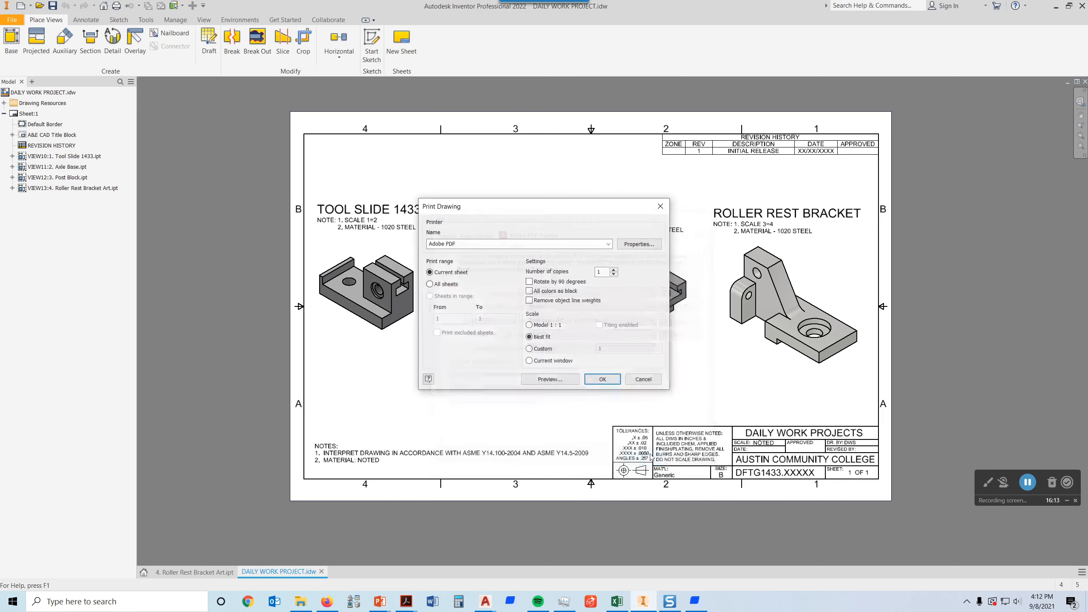
Preview the sheet on the 11 x 17 page and print it to Adobe PDF.
left_click(556, 378)
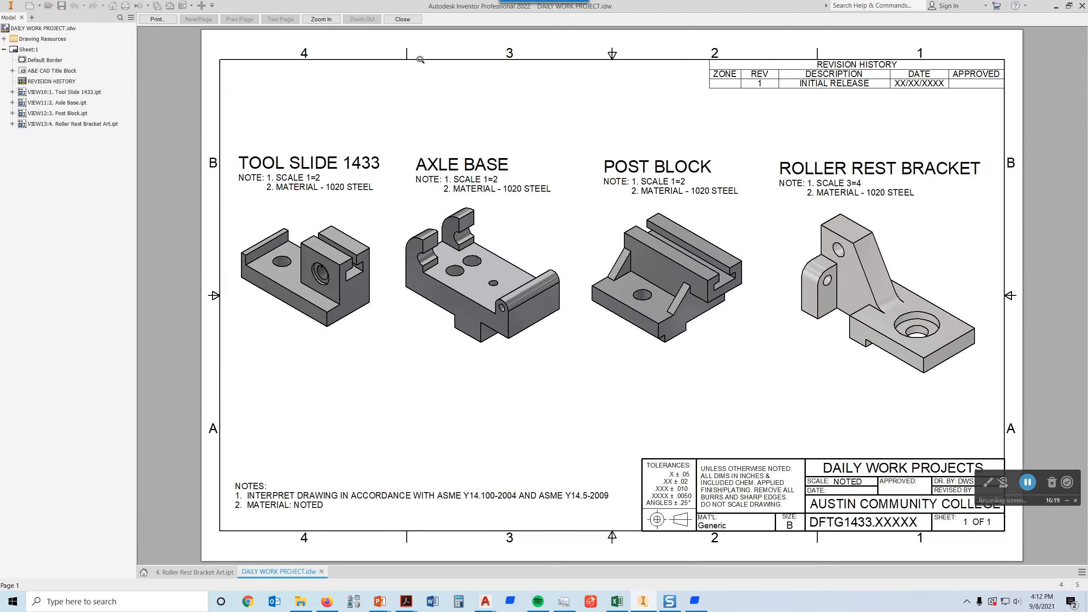
left_click(157, 19)
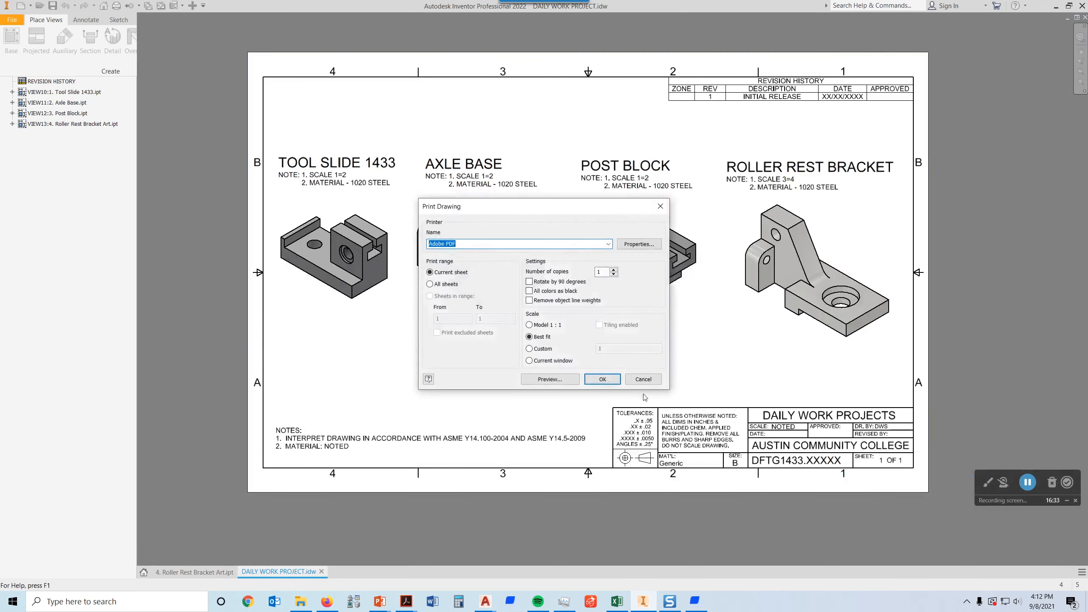
left_click(604, 386)
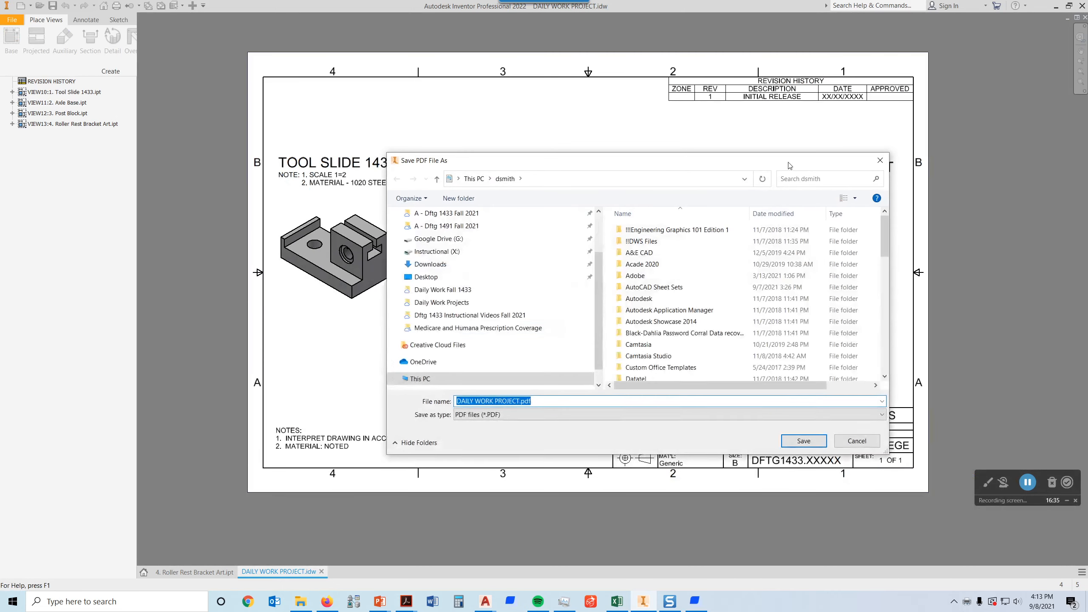
Save the PDF as DAILY WORK PROJECT.pdf in the Daily Work Fall 1433 folder under A - Dftg 1433 Fall 2021.
scroll(493, 301, "up", 2)
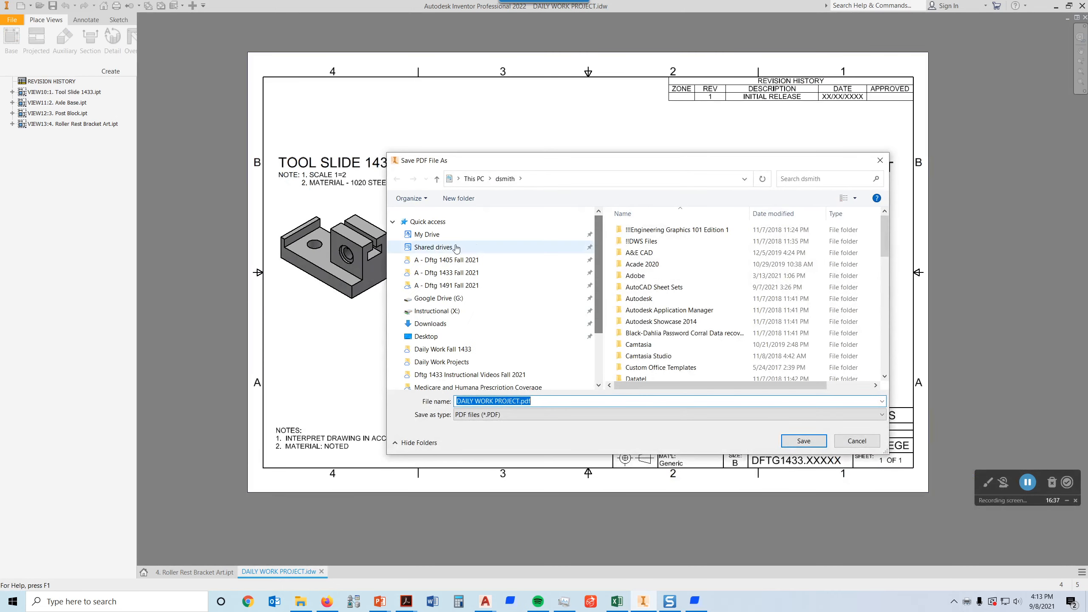
left_click(458, 260)
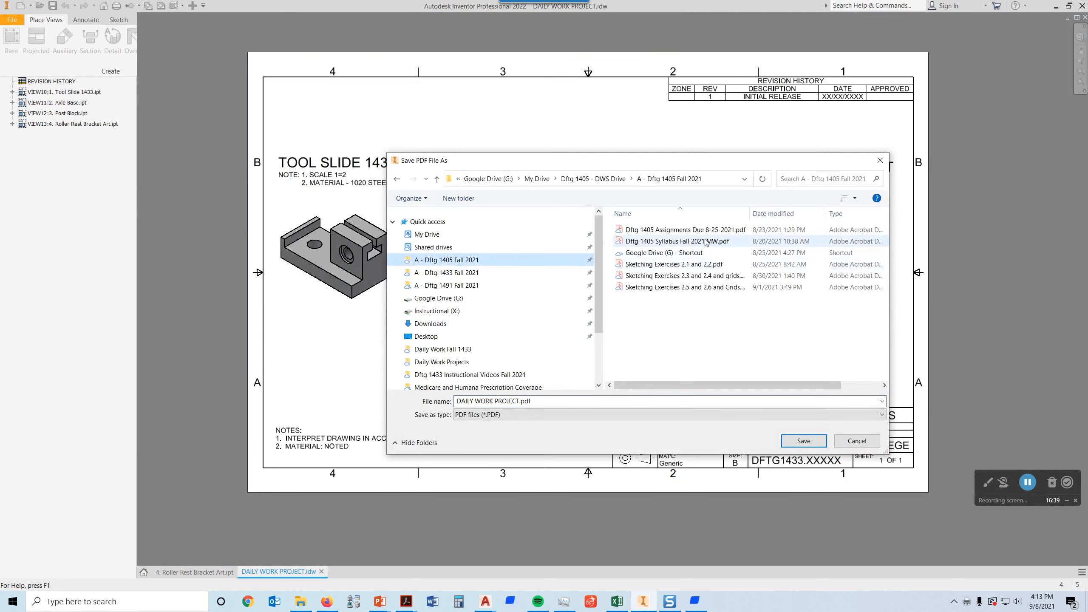
left_click(463, 274)
double_click(654, 230)
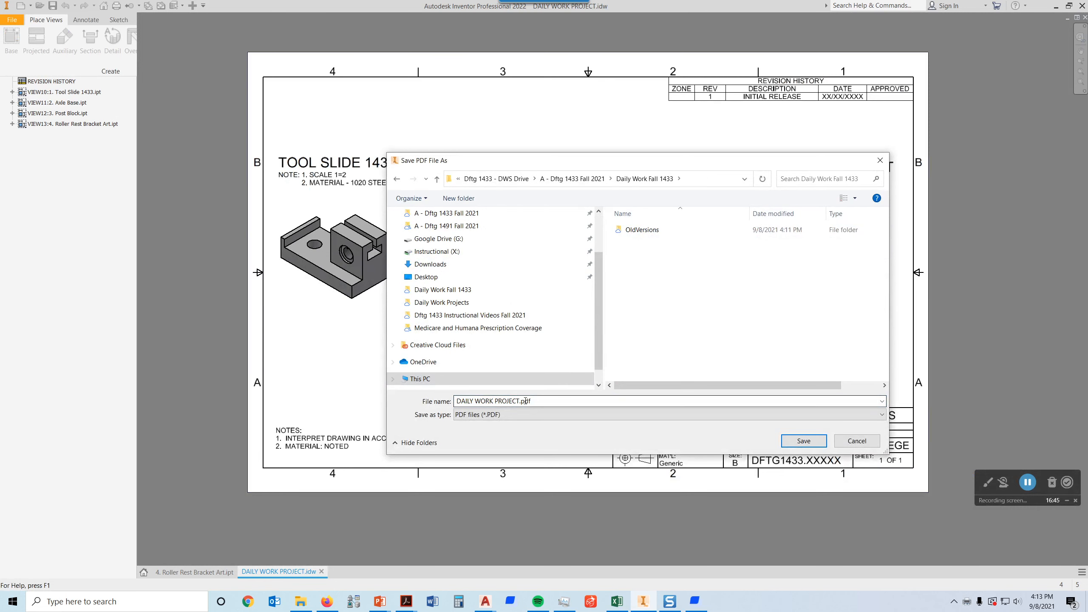
left_click(803, 441)
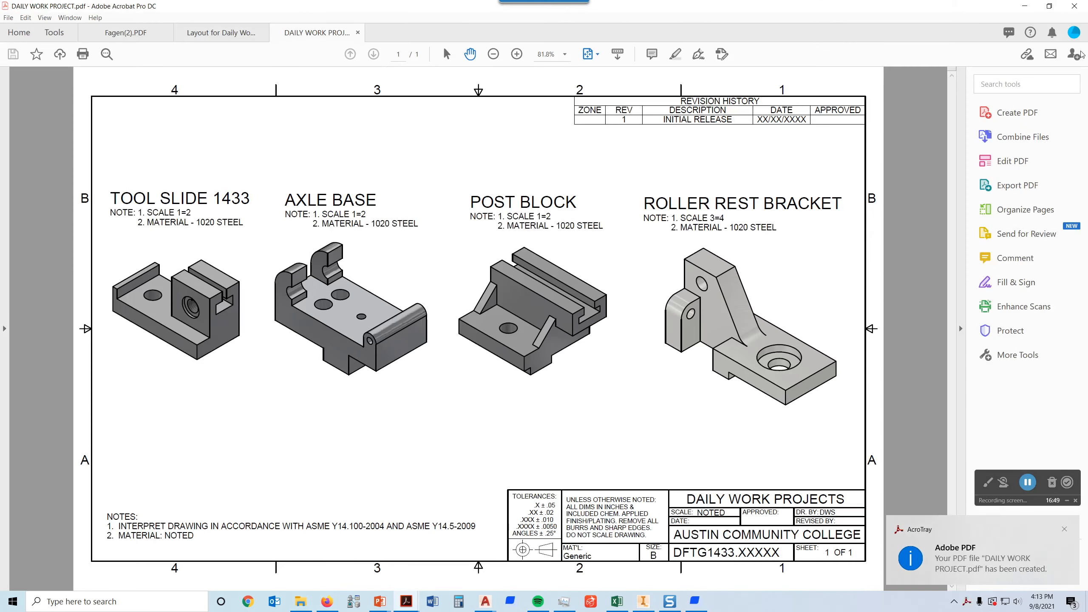
Switch to the course page in Firefox and examine the layout item for the first four daily work projects, including its sheet printing instructions.
left_click_drag(1087, 69, 506, 147)
left_click(776, 141)
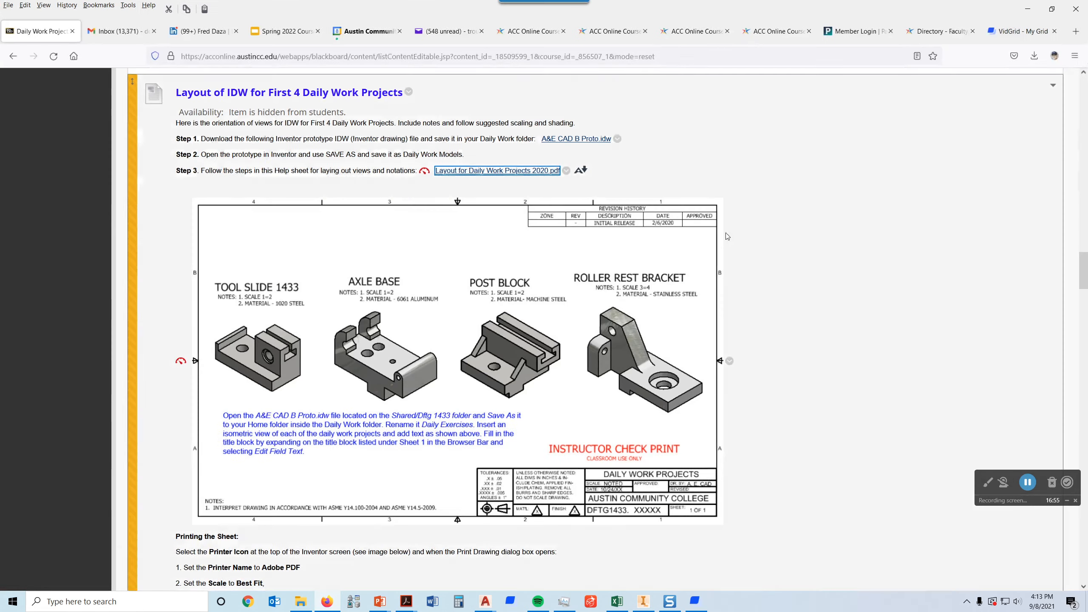
scroll(84, 350, "up", 15)
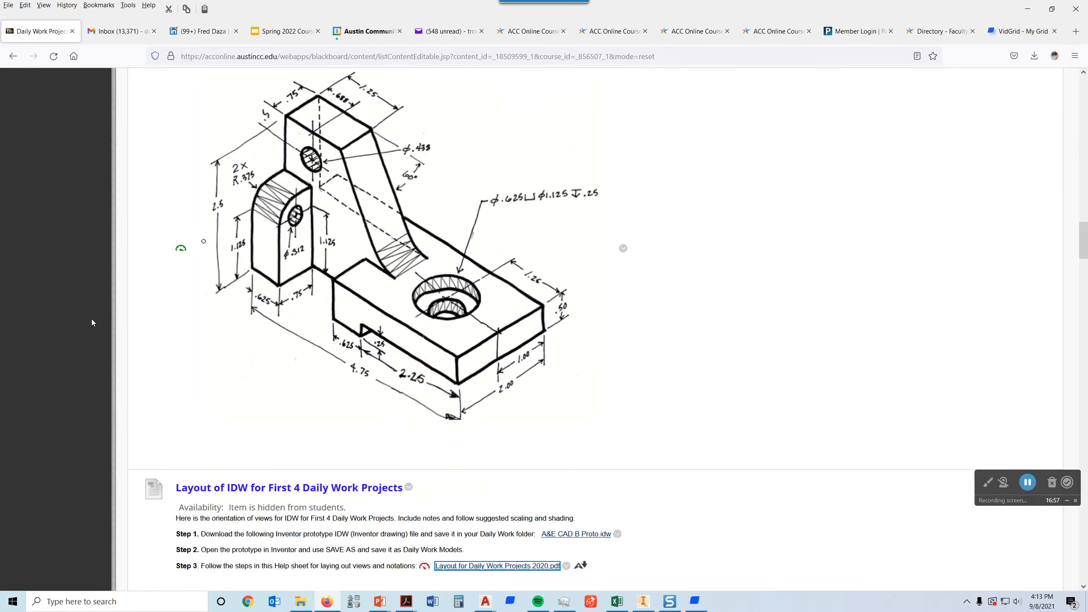
scroll(305, 361, "down", 20)
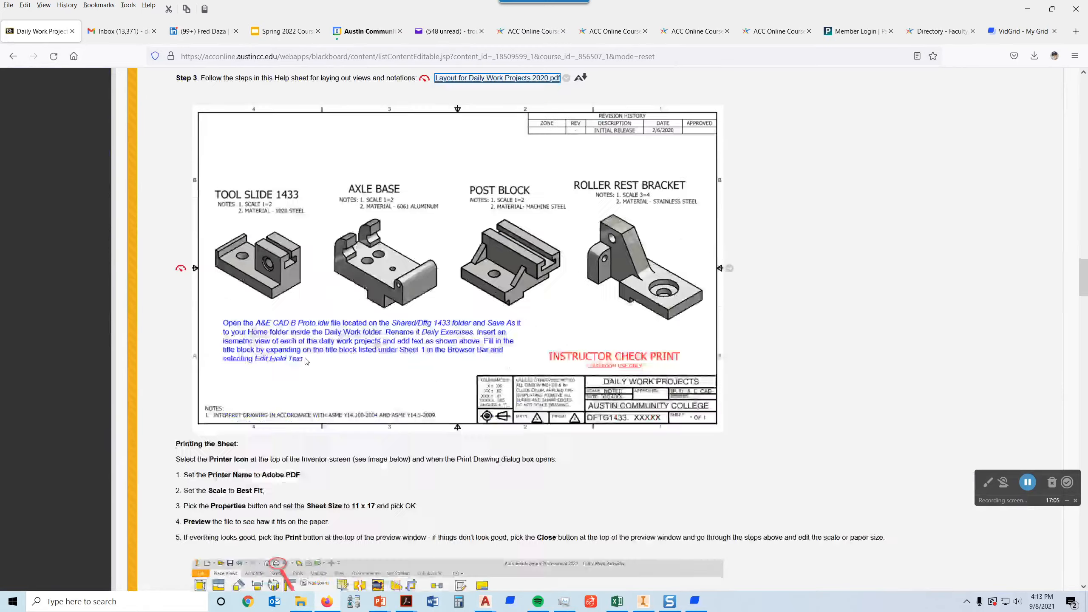
Open the "Submit the Daily Work Assignments Drawing File as a PDF" assignment and examine its requirements, file attachment options and comments area.
scroll(306, 362, "down", 4)
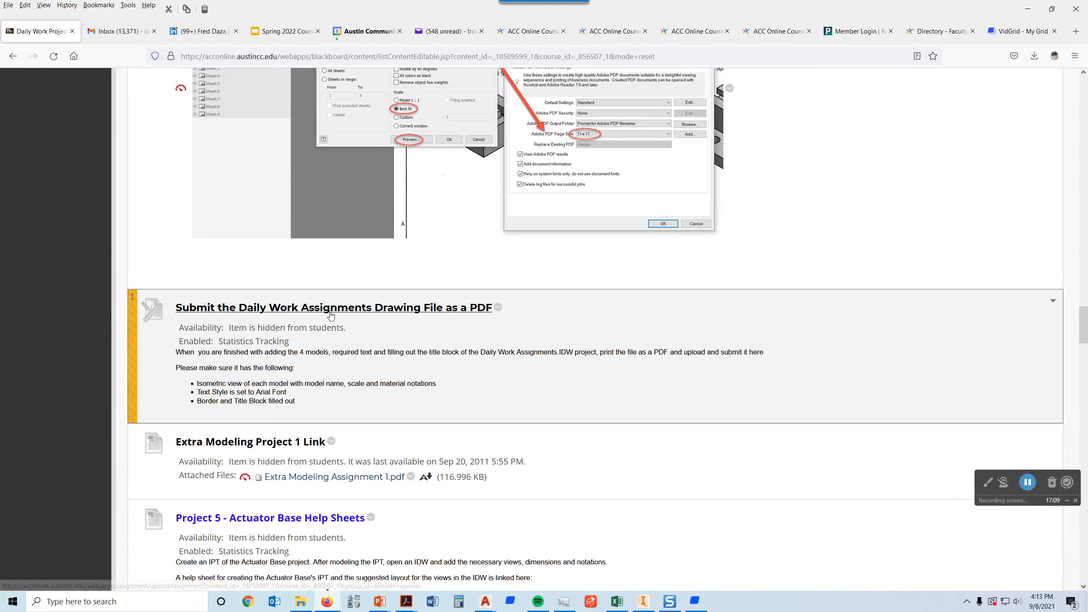
left_click(359, 309)
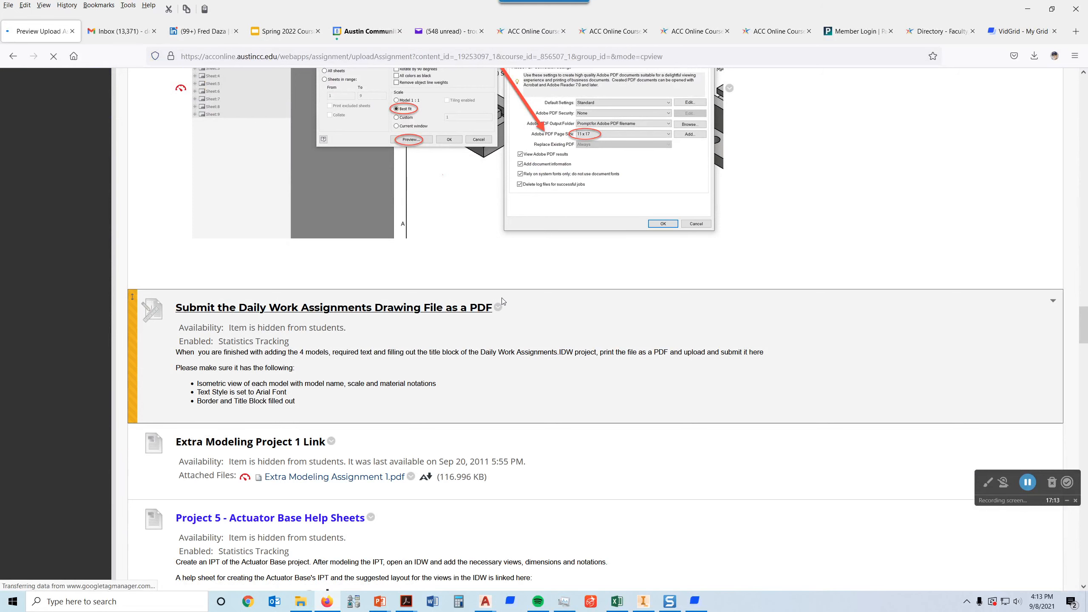
scroll(502, 298, "down", 2)
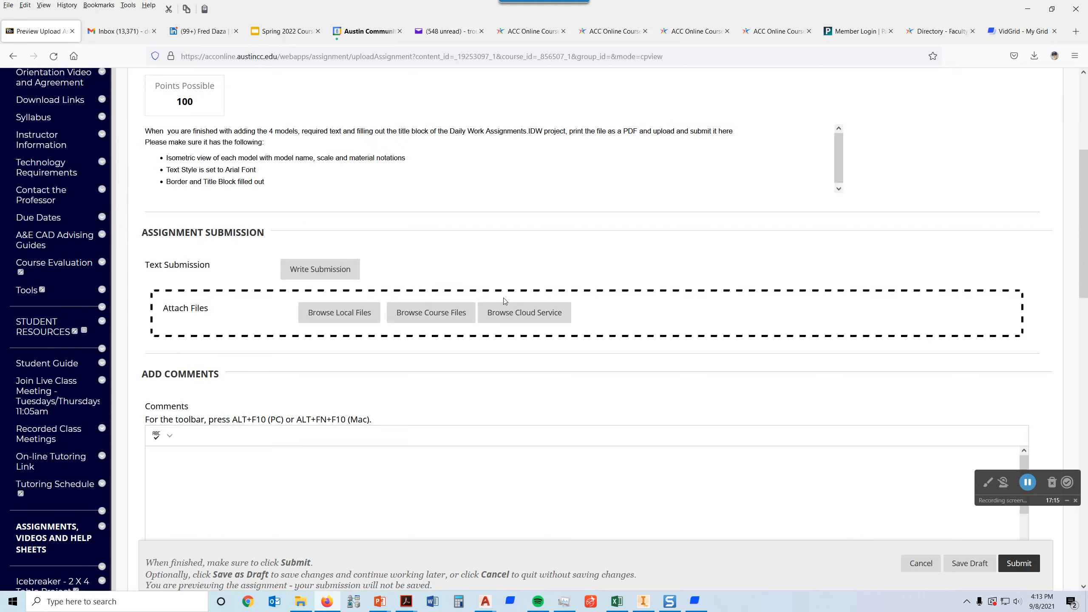
scroll(404, 339, "down", 2)
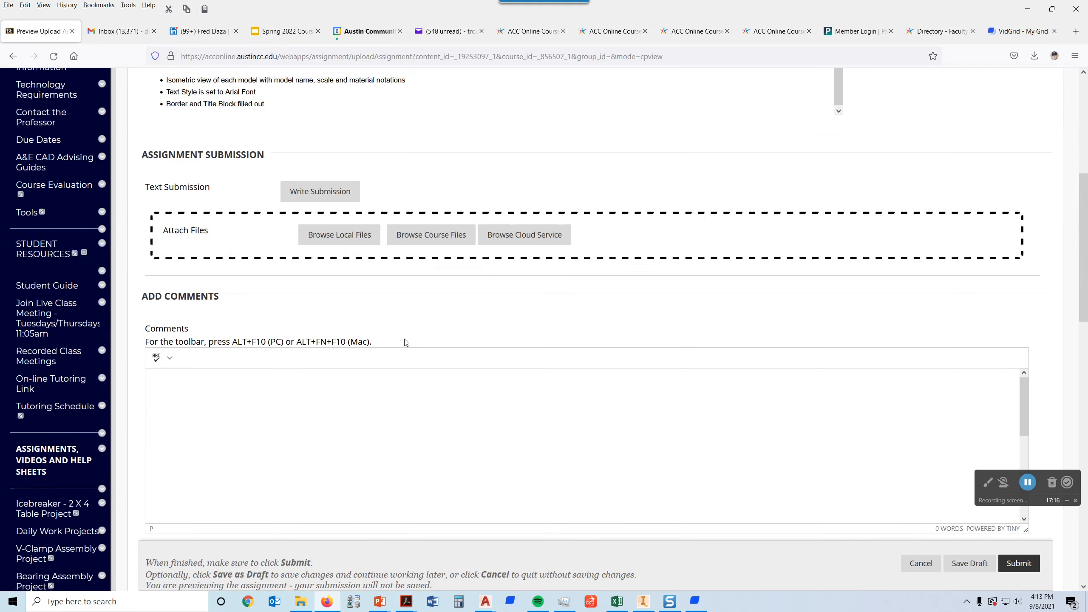
left_click(358, 239)
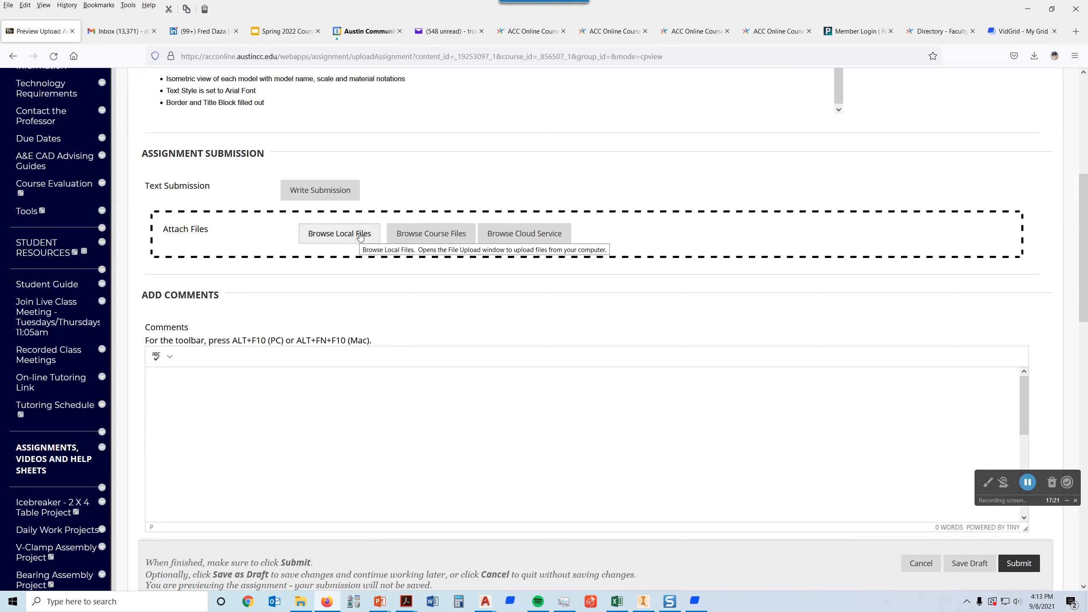
scroll(362, 244, "down", 5)
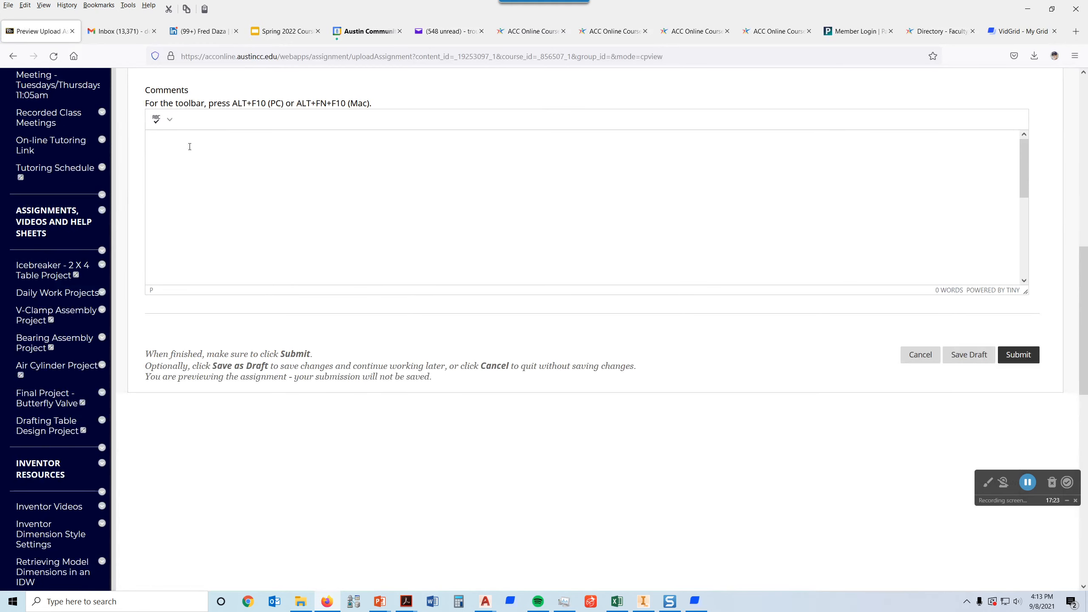
scroll(182, 148, "up", 5)
scroll(183, 149, "up", 3)
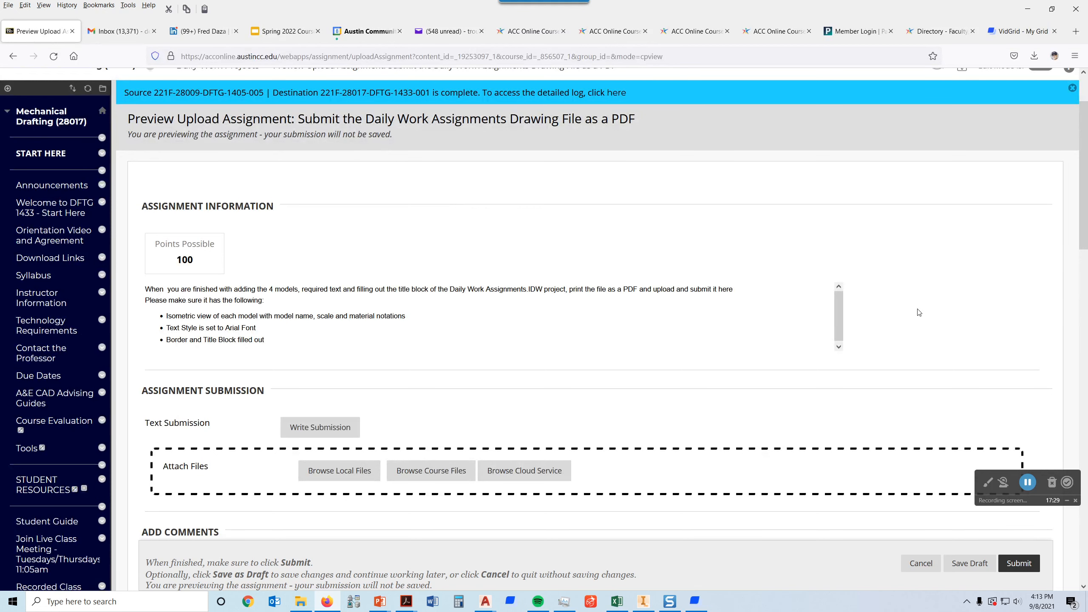
scroll(520, 241, "down", 2)
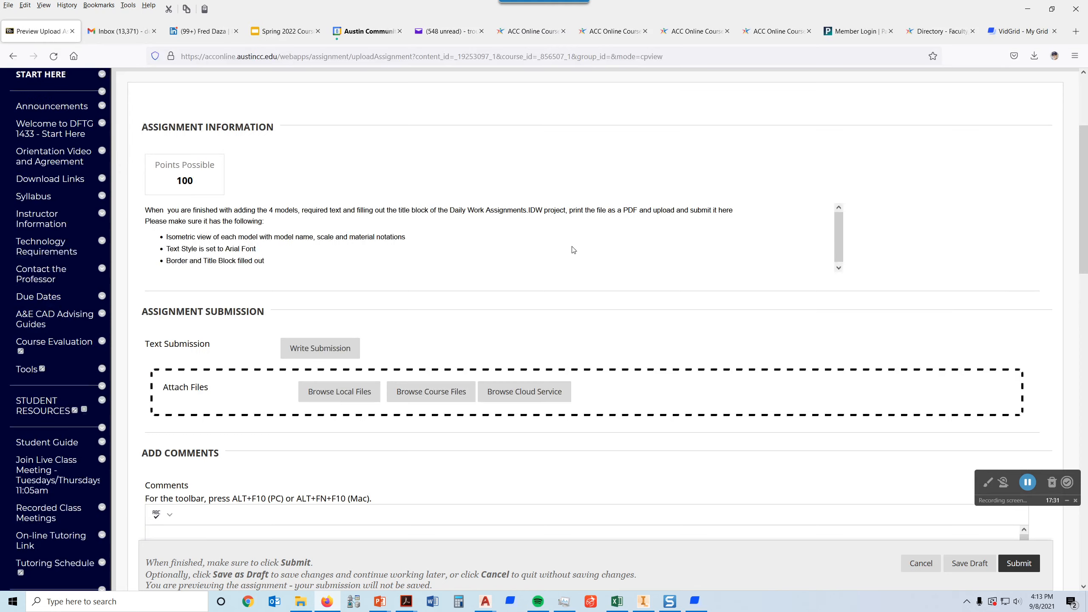
scroll(573, 260, "down", 1)
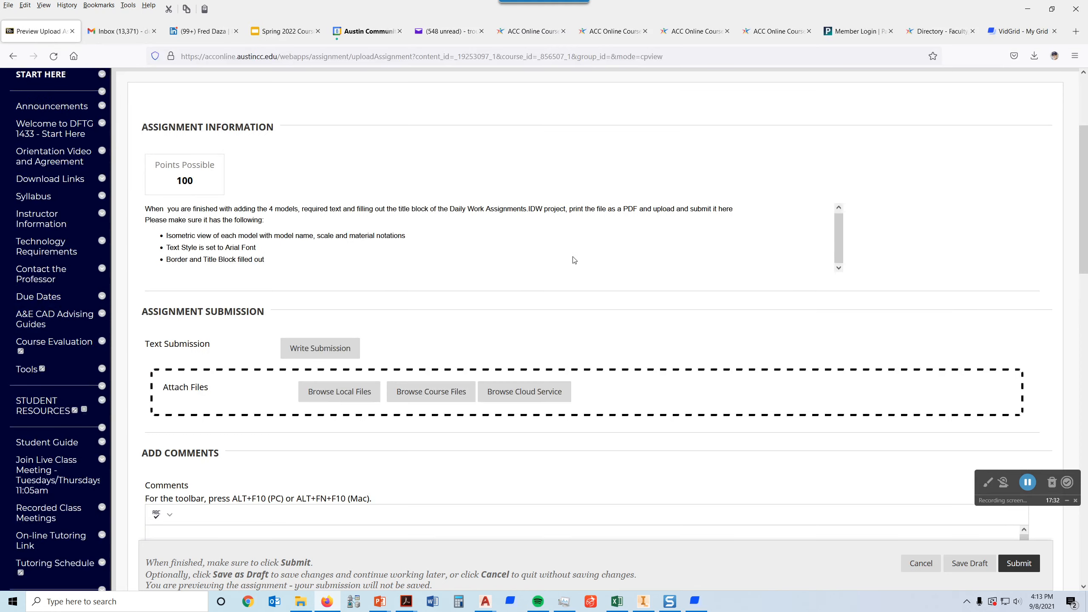
Attach the local file DAILY WORK PROJECT.pdf from the Daily Work Fall 1433 folder to the assignment submission.
left_click(332, 393)
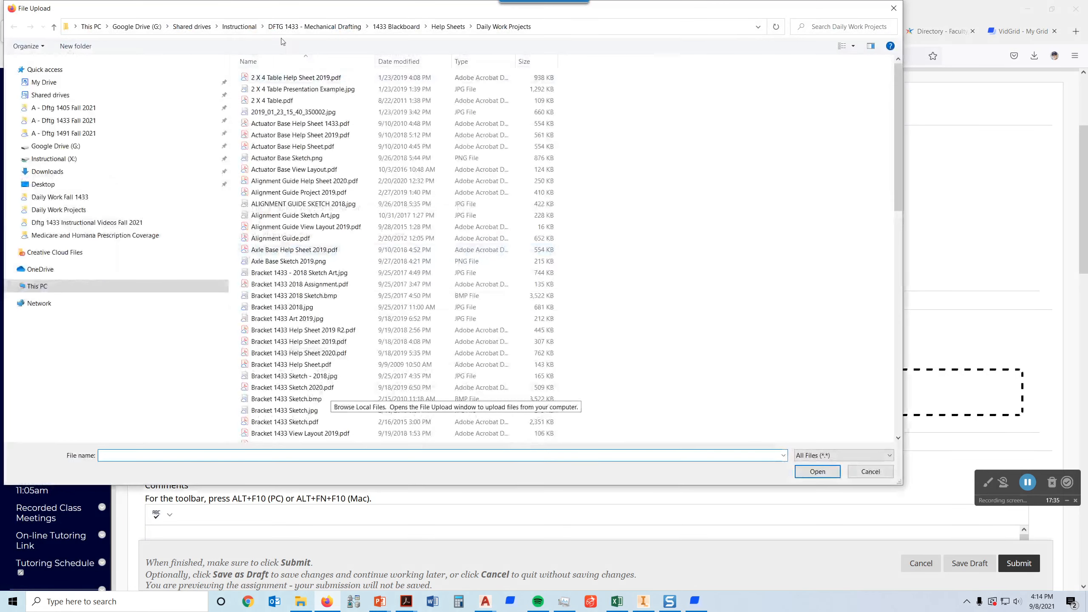
left_click(60, 197)
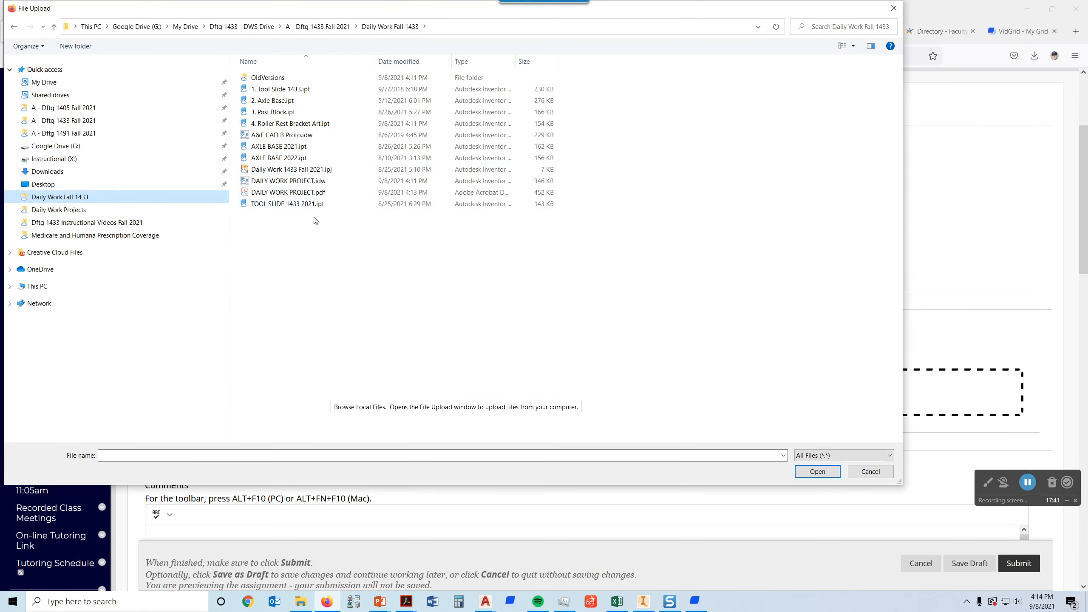
left_click(280, 194)
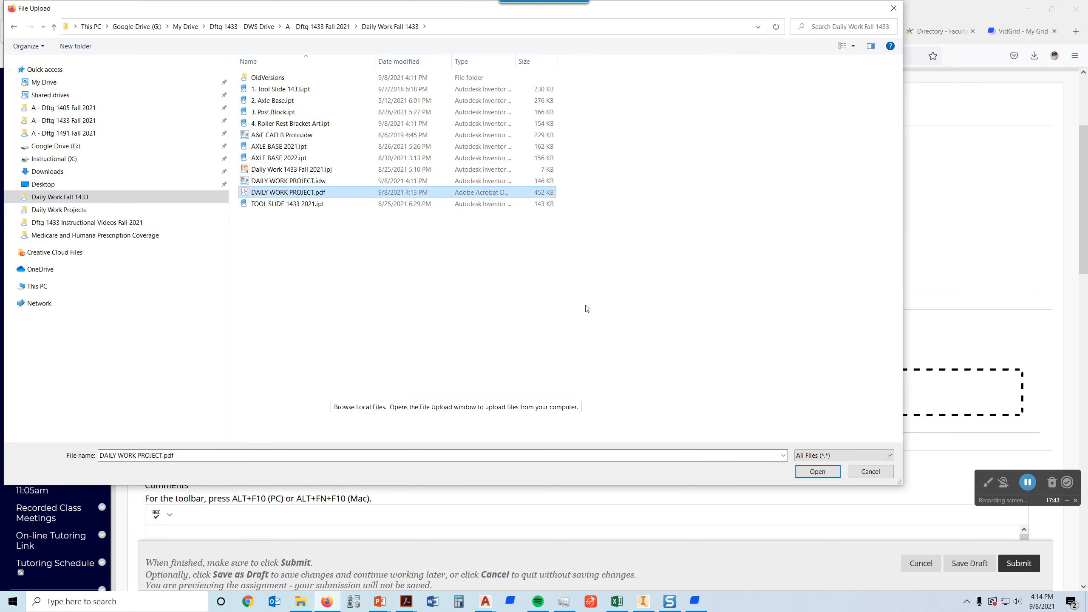
left_click(817, 471)
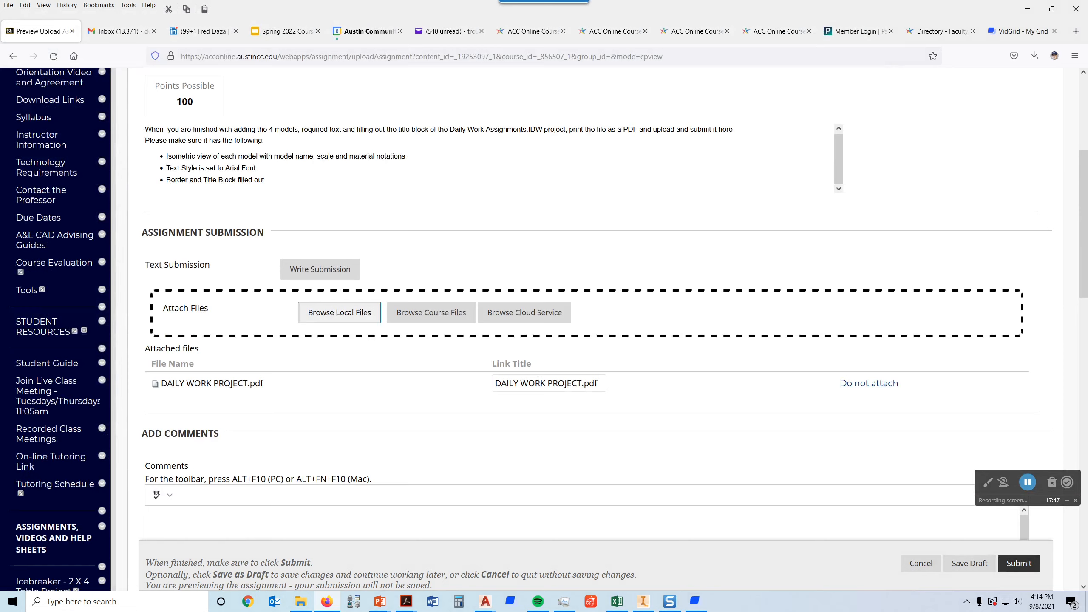
scroll(565, 383, "down", 3)
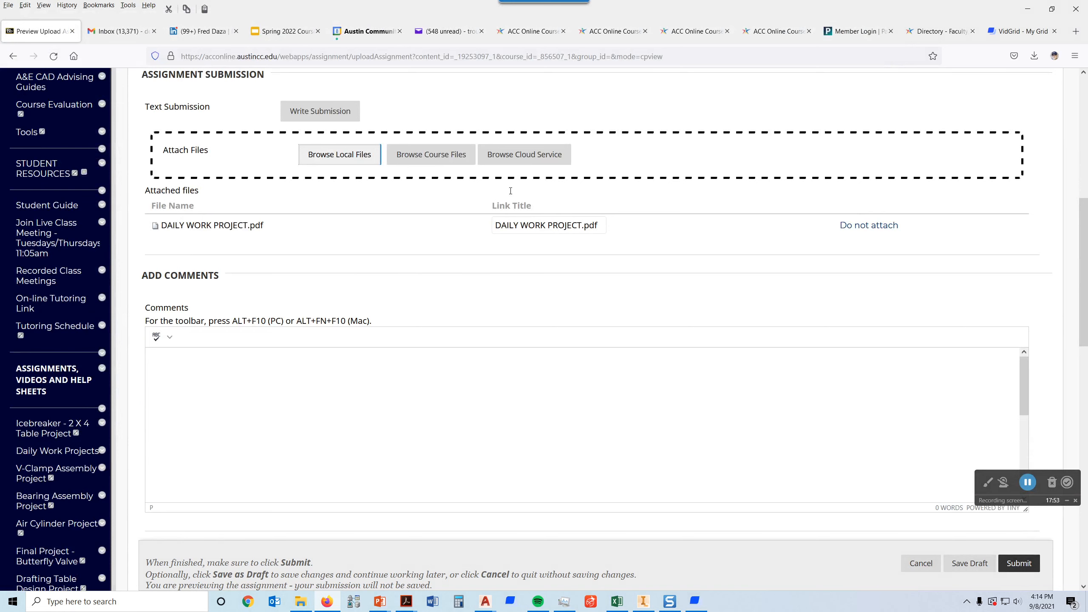
scroll(574, 238, "up", 8)
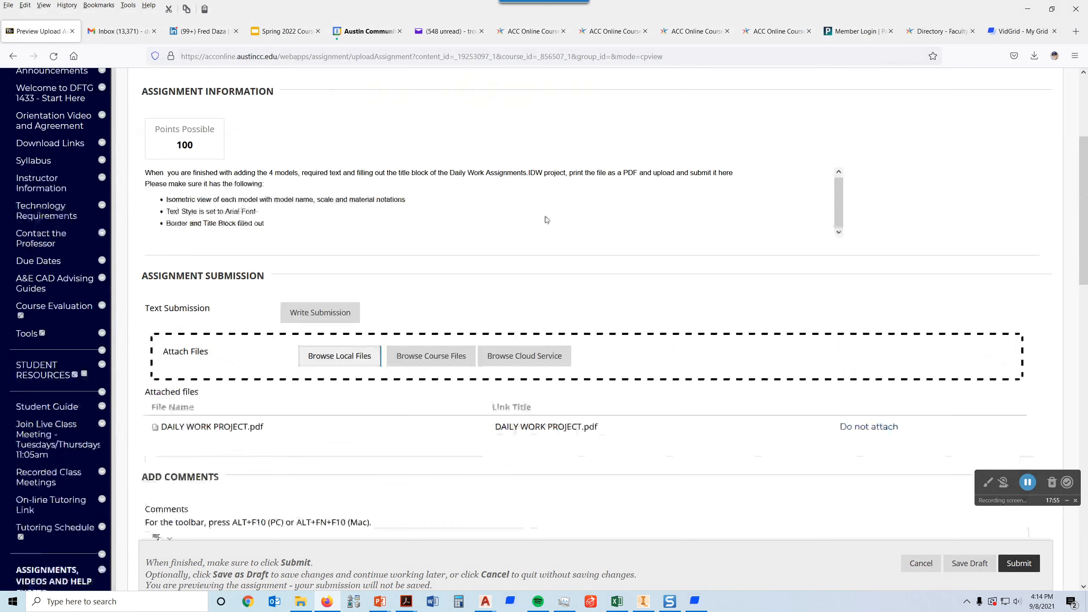